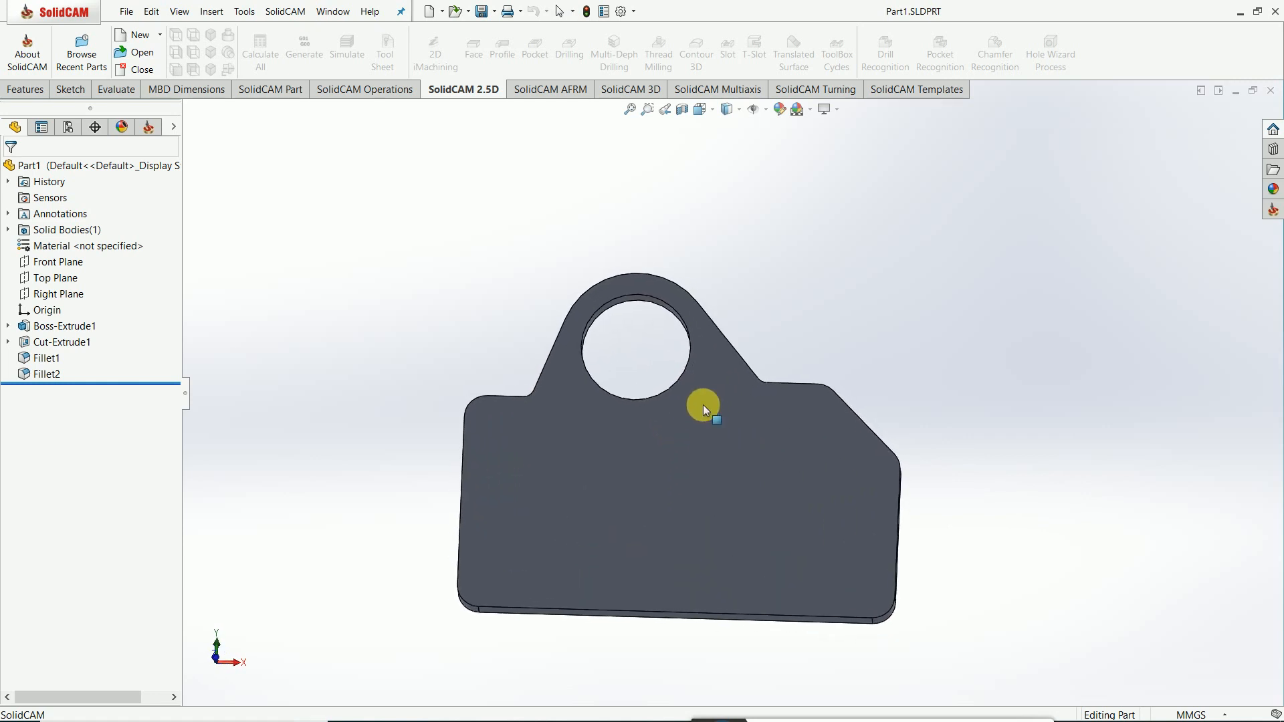
Step: Create a new external milling CAM-Part named Part1 and select the gMilling_3x CNC machine
left_click(294, 17)
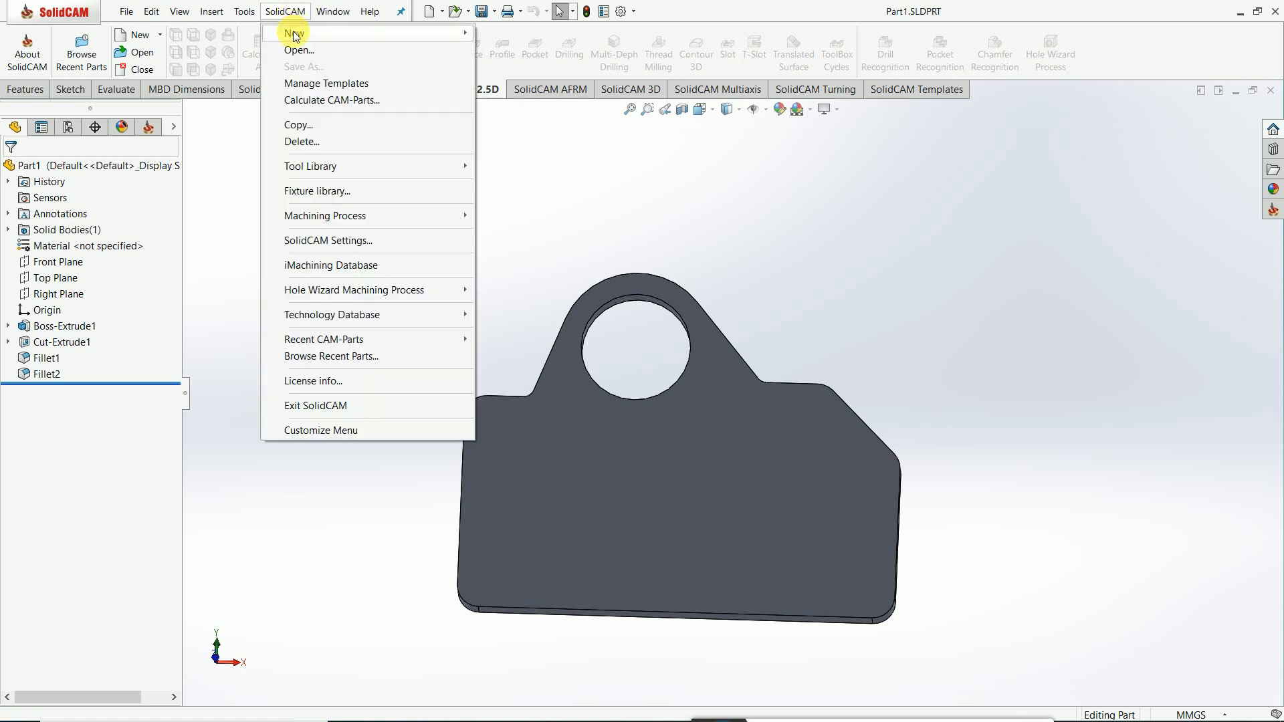
mouse_move(298, 34)
left_click(521, 38)
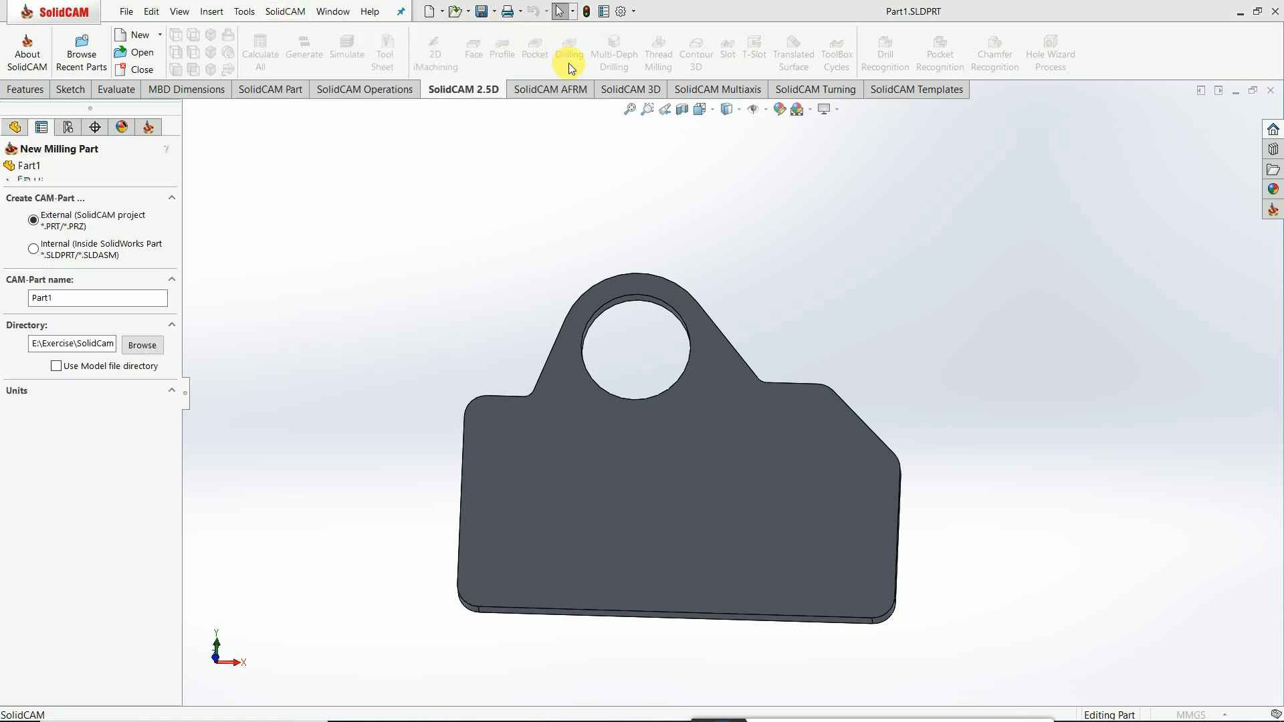
left_click(12, 174)
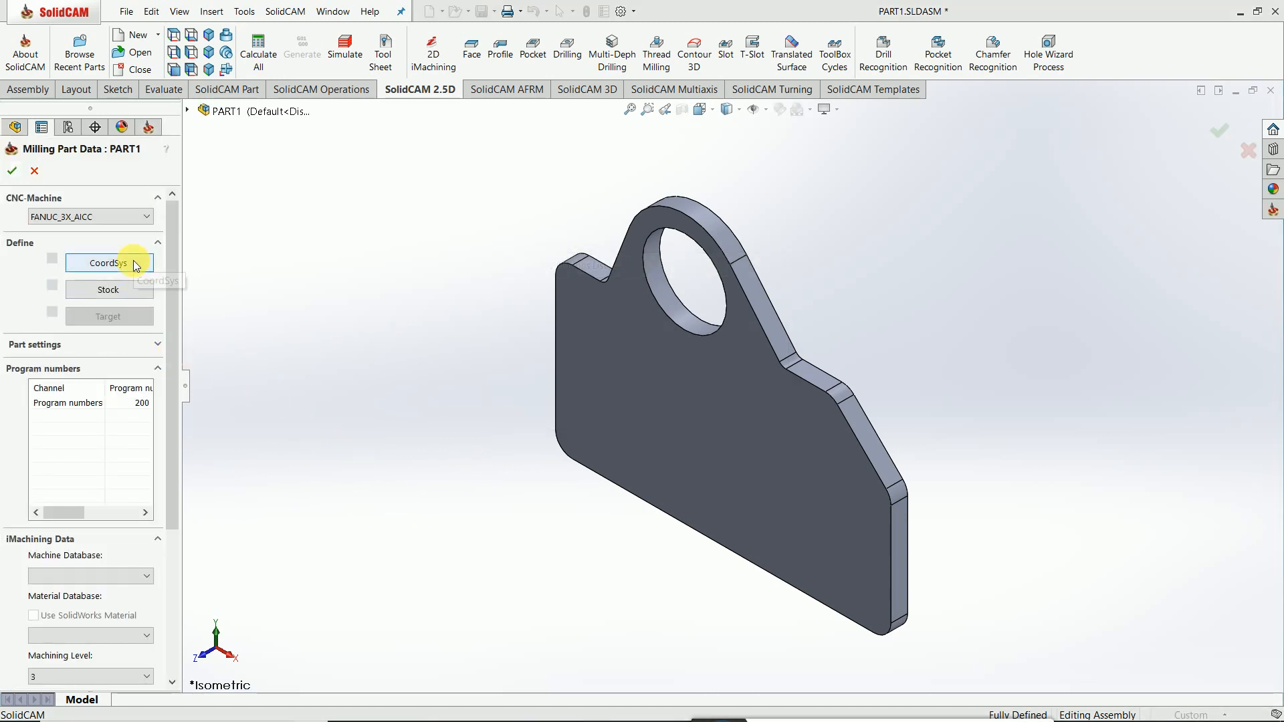
left_click(145, 217)
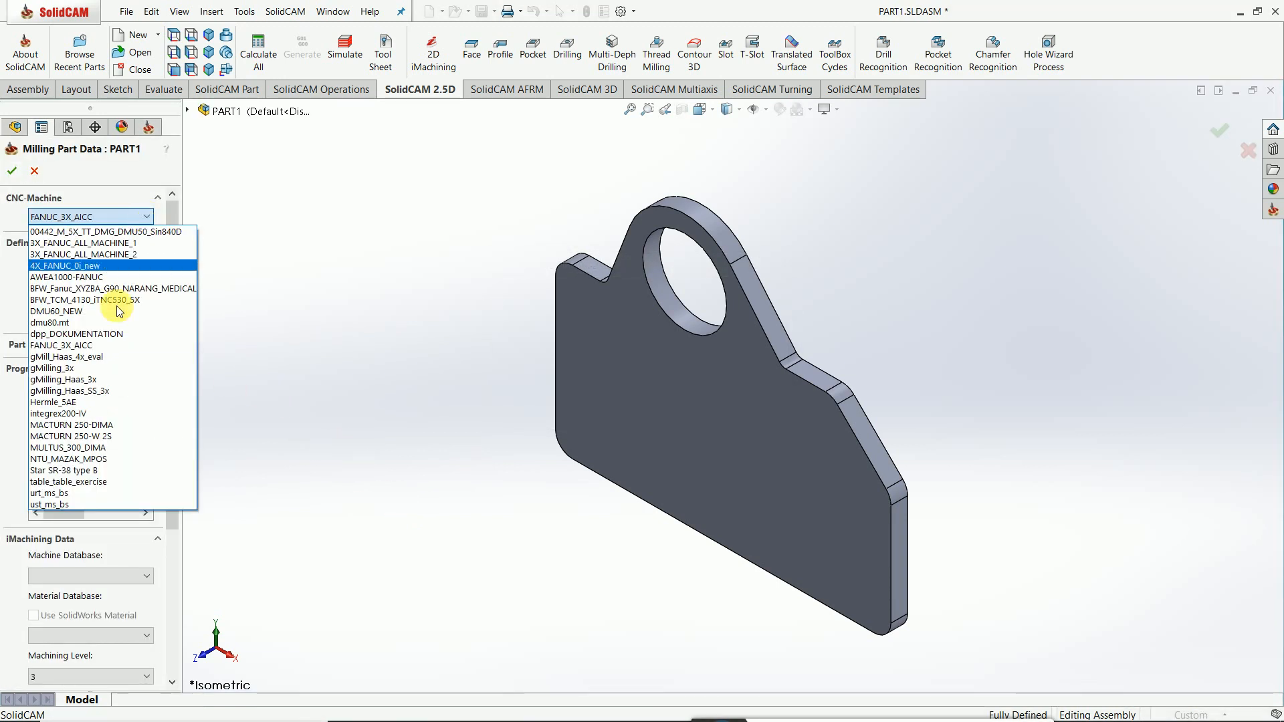
left_click(71, 371)
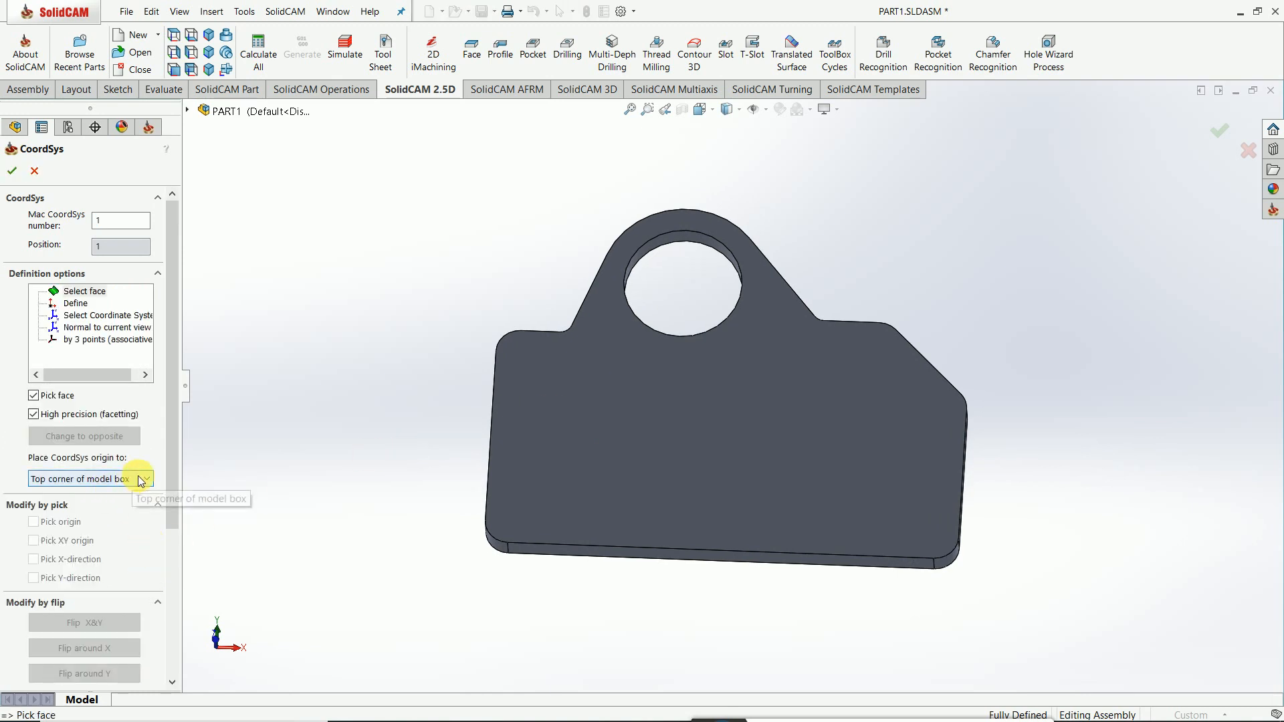
Step: Define machine coordinate system 1 on the plate's large front face, with its origin at the top corner of the model box
left_click(569, 490)
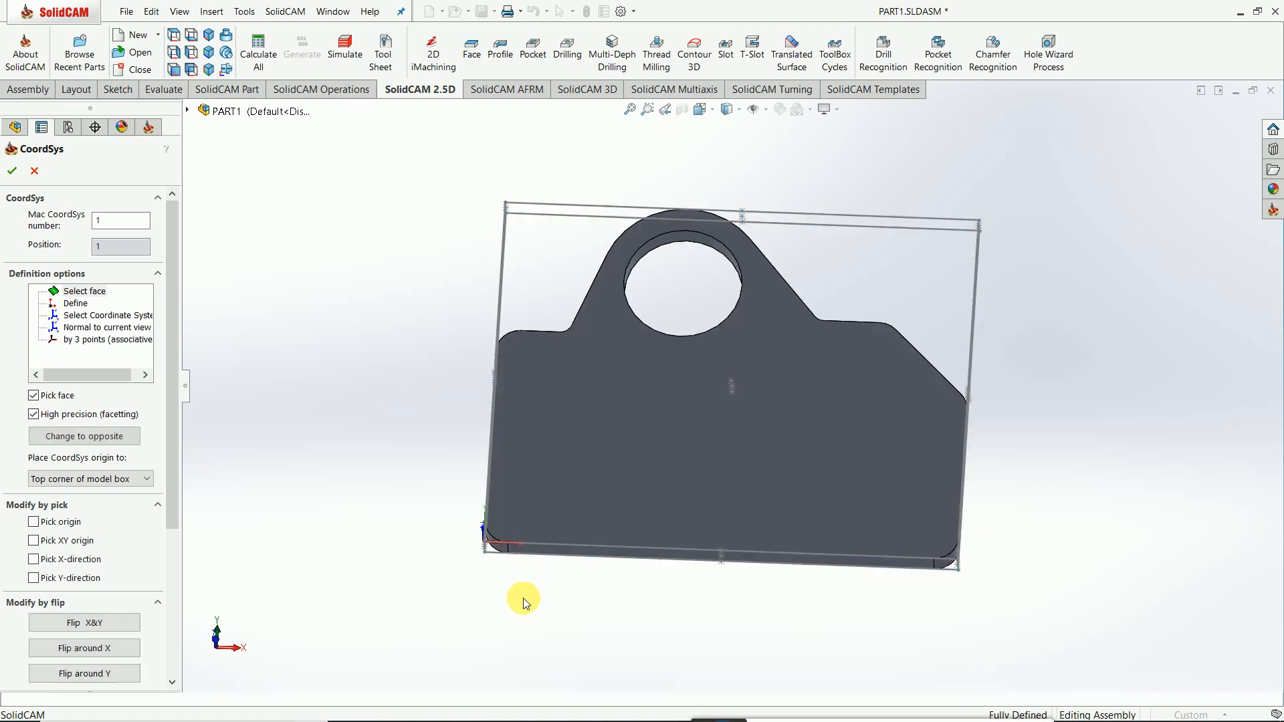
middle_click_drag(543, 535, 476, 528)
left_click(9, 173)
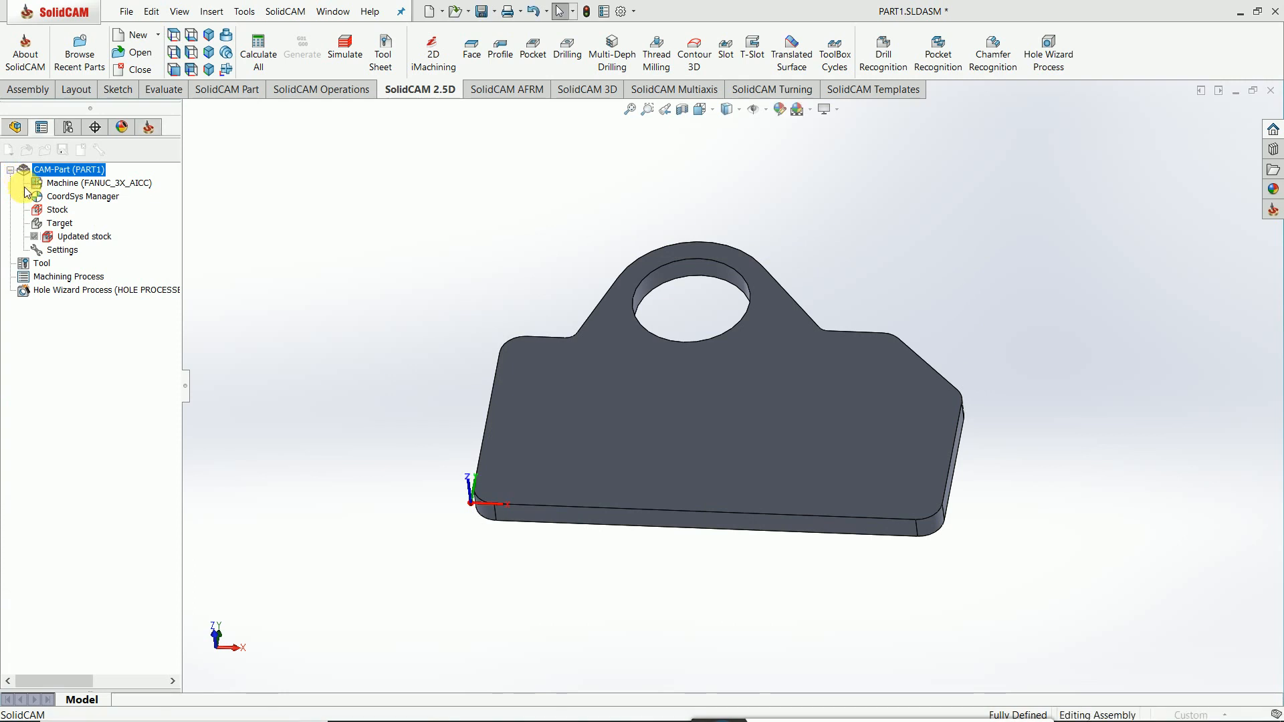
left_click(13, 171)
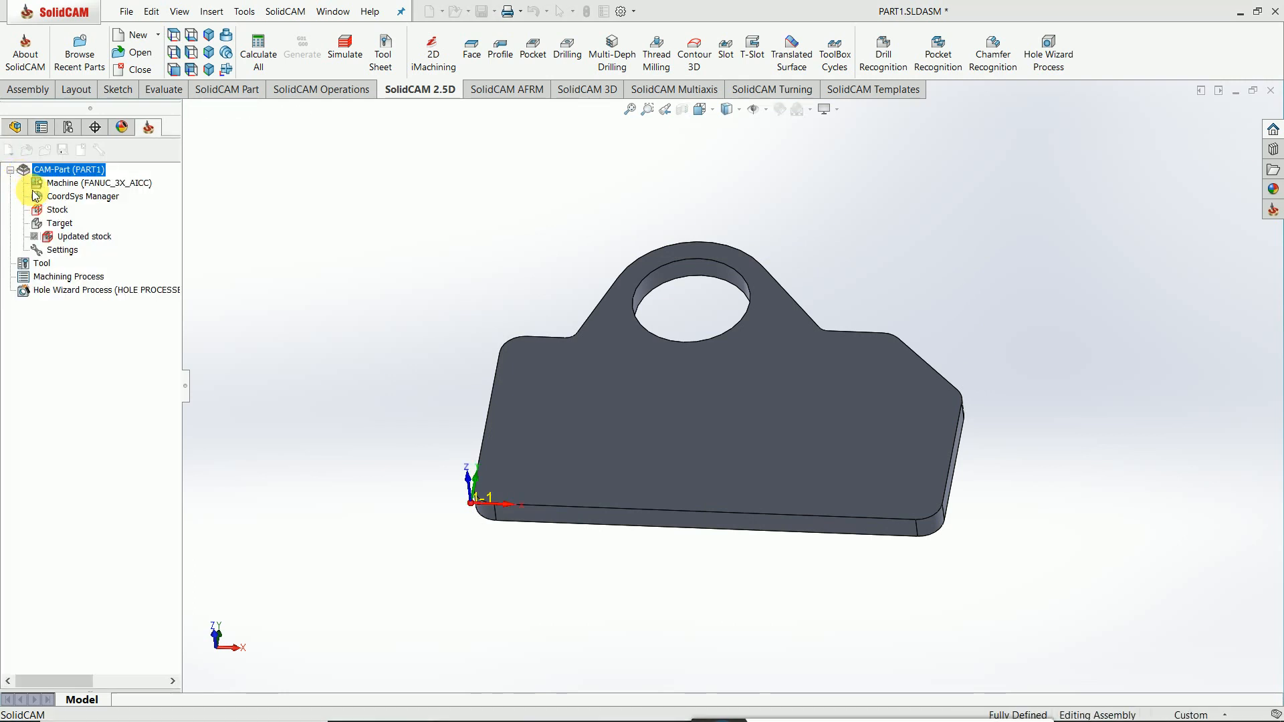
double_click(35, 195)
left_click(12, 171)
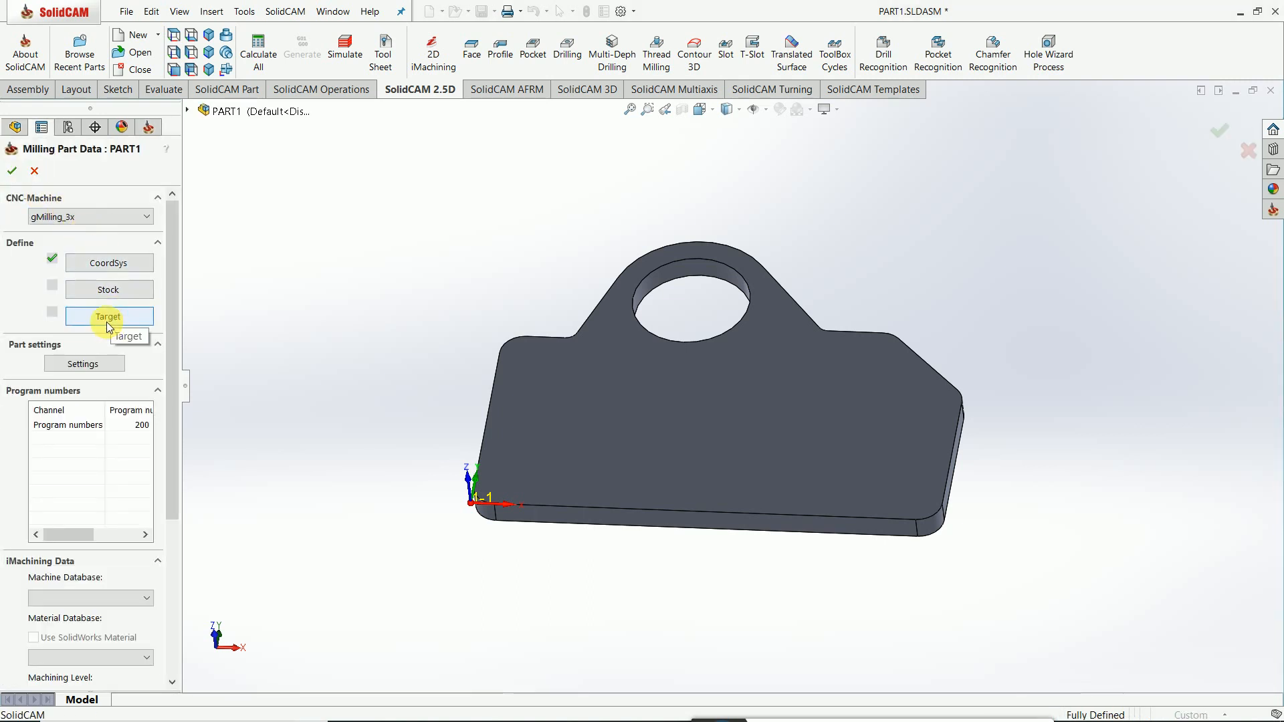
Step: Define the plate's solid body as the machining target and save the milling part data
left_click(108, 318)
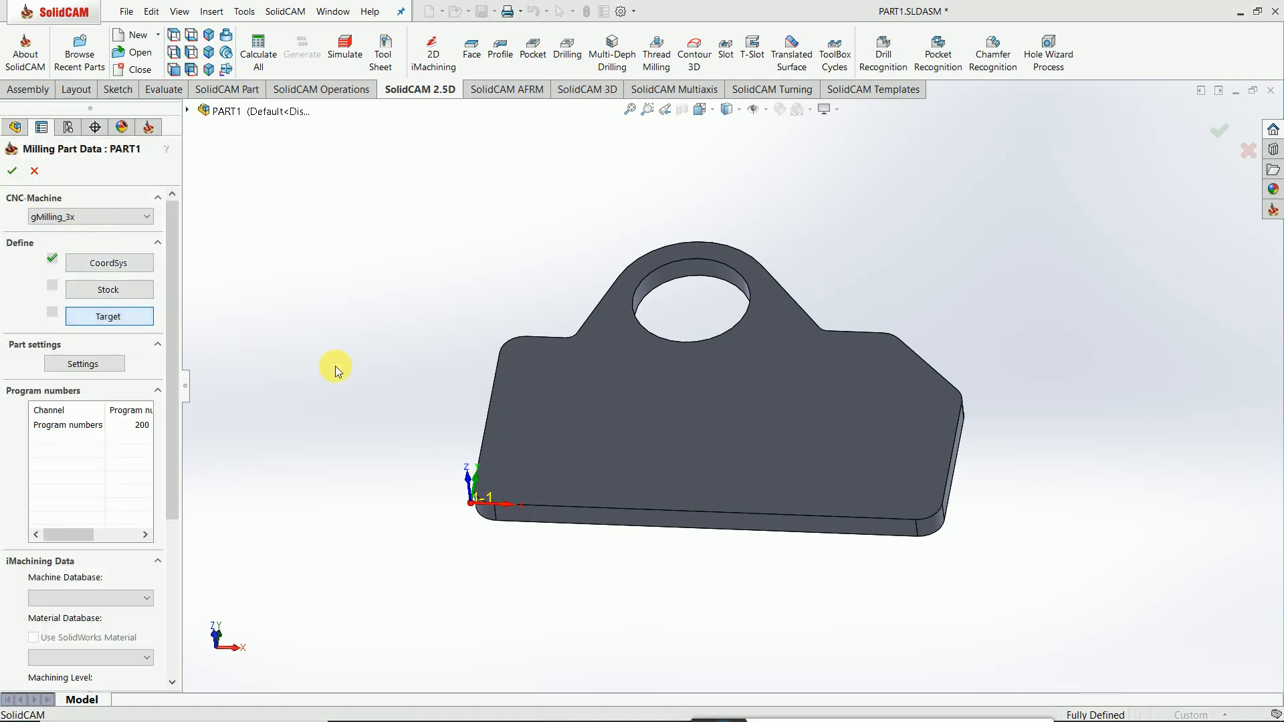
left_click(549, 428)
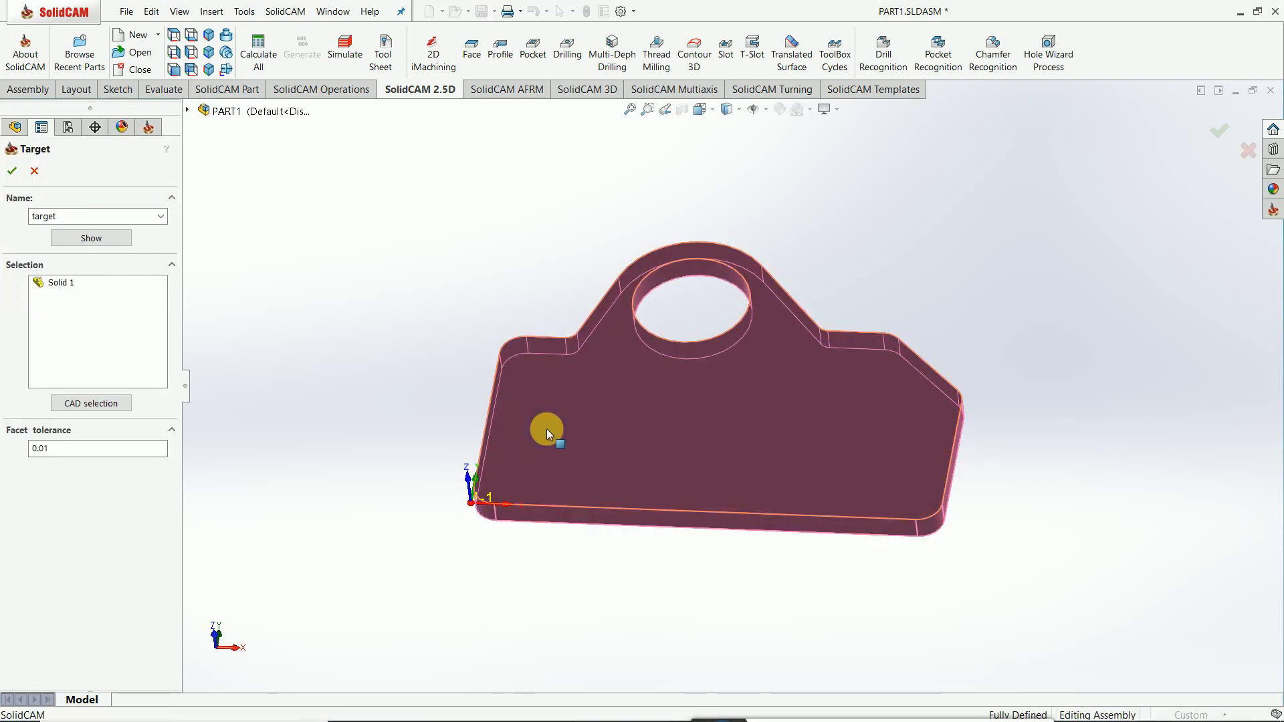
left_click(12, 171)
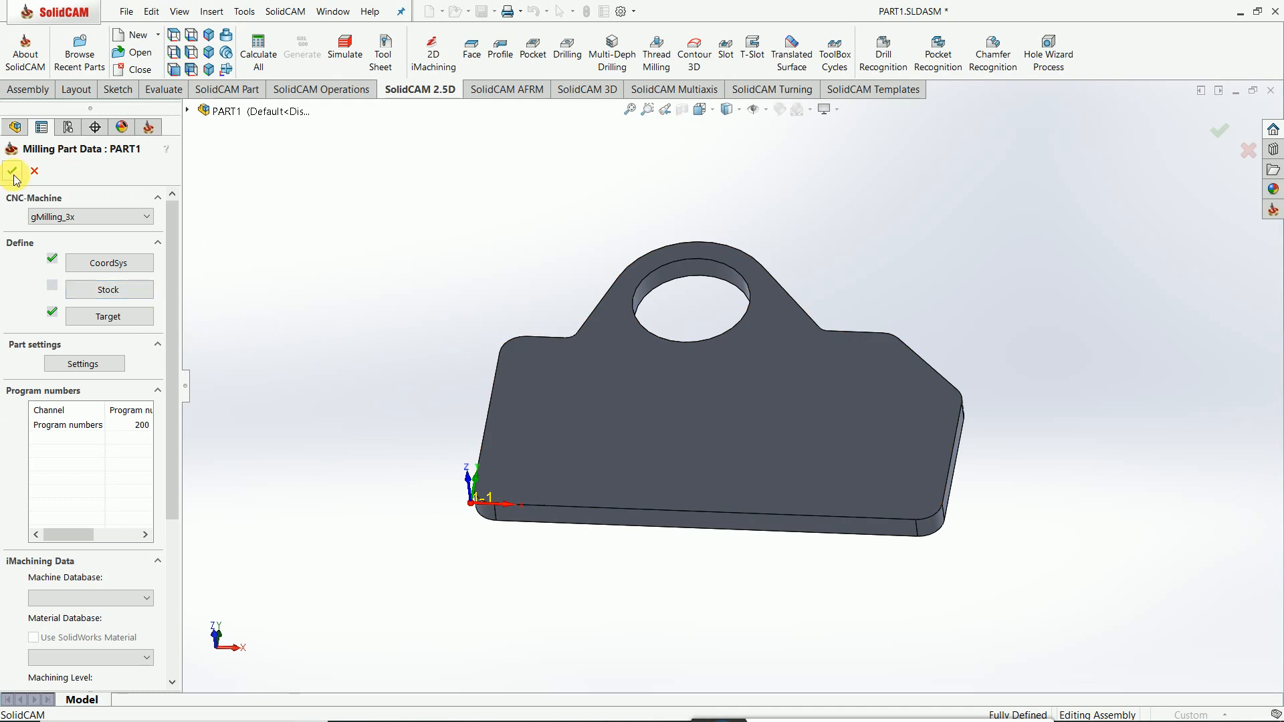
left_click(12, 171)
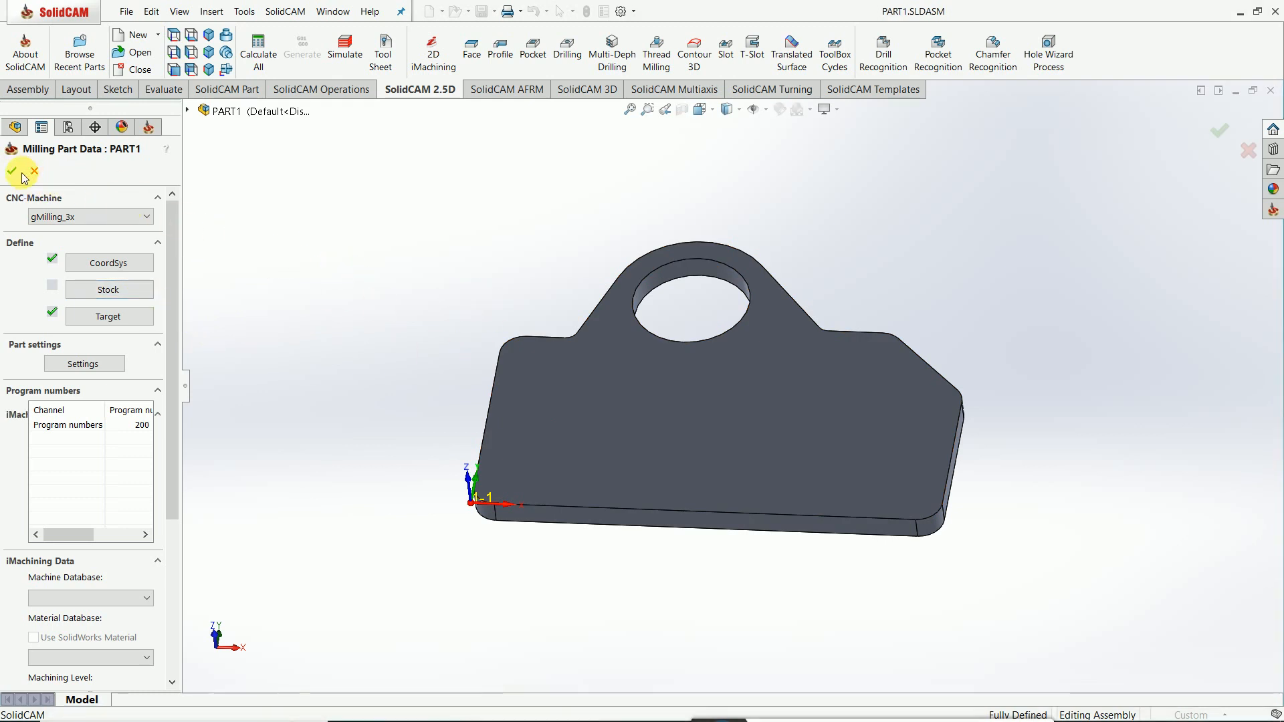
Step: Open the DesignModel part for editing and start a sketch on the plate's front face
right_click(599, 388)
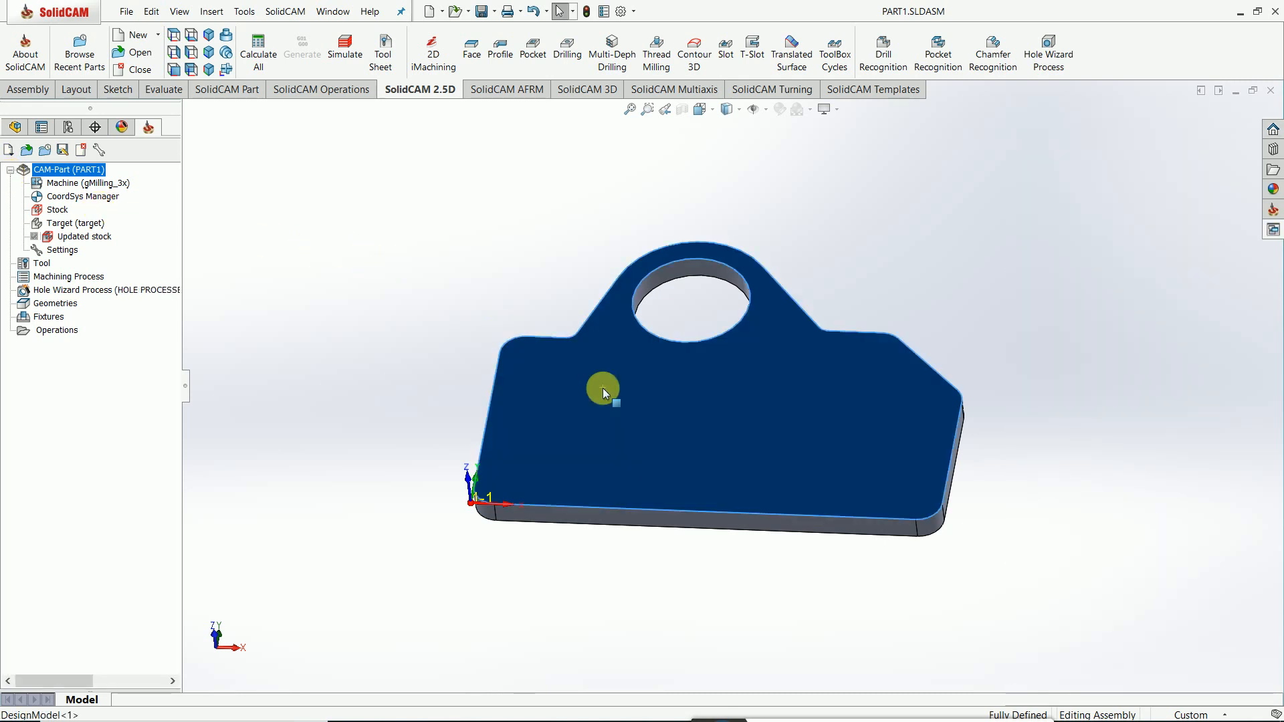
left_click(616, 218)
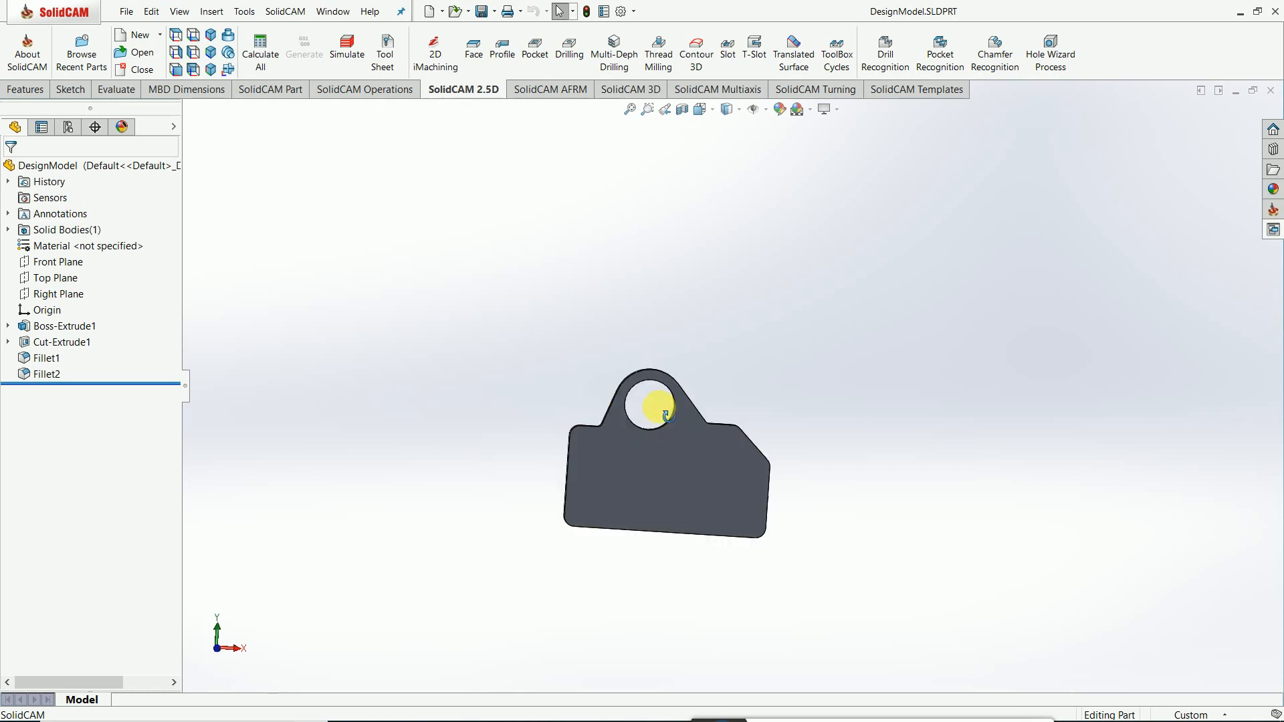
right_click(652, 454)
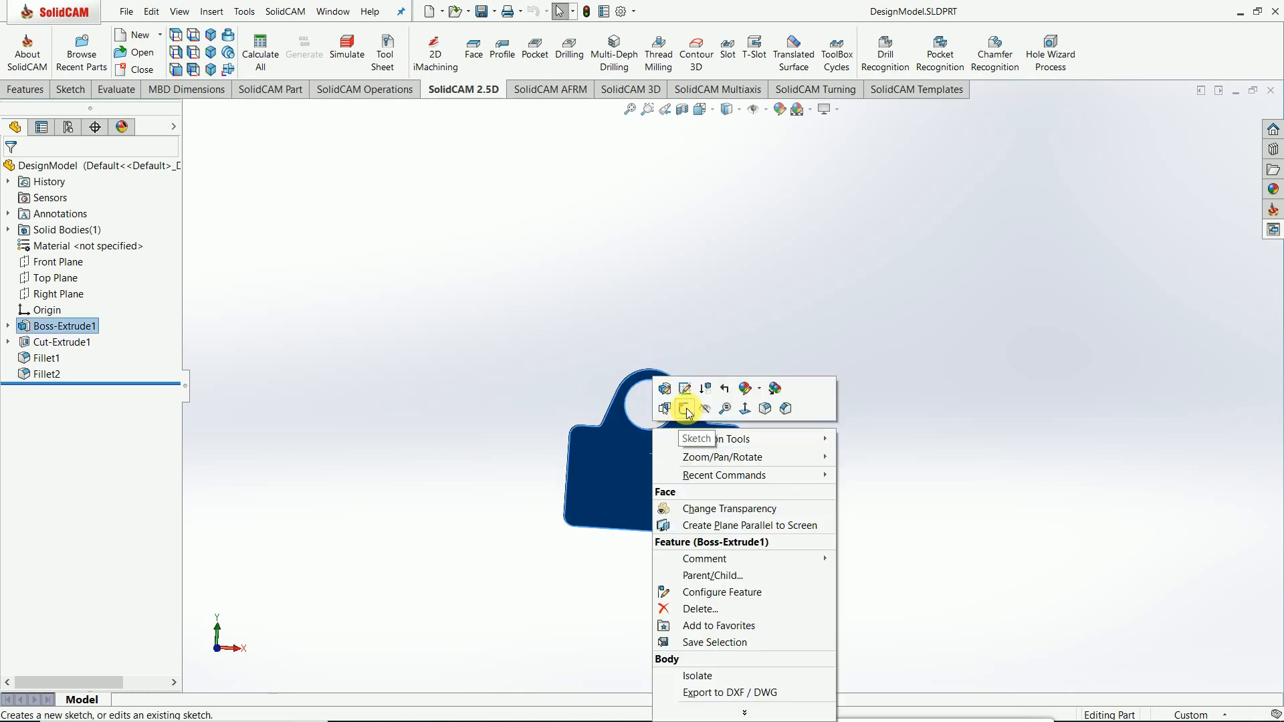
left_click(686, 408)
Step: Orient to the Front view and convert the face's outer outline into sketch entities
key("space")
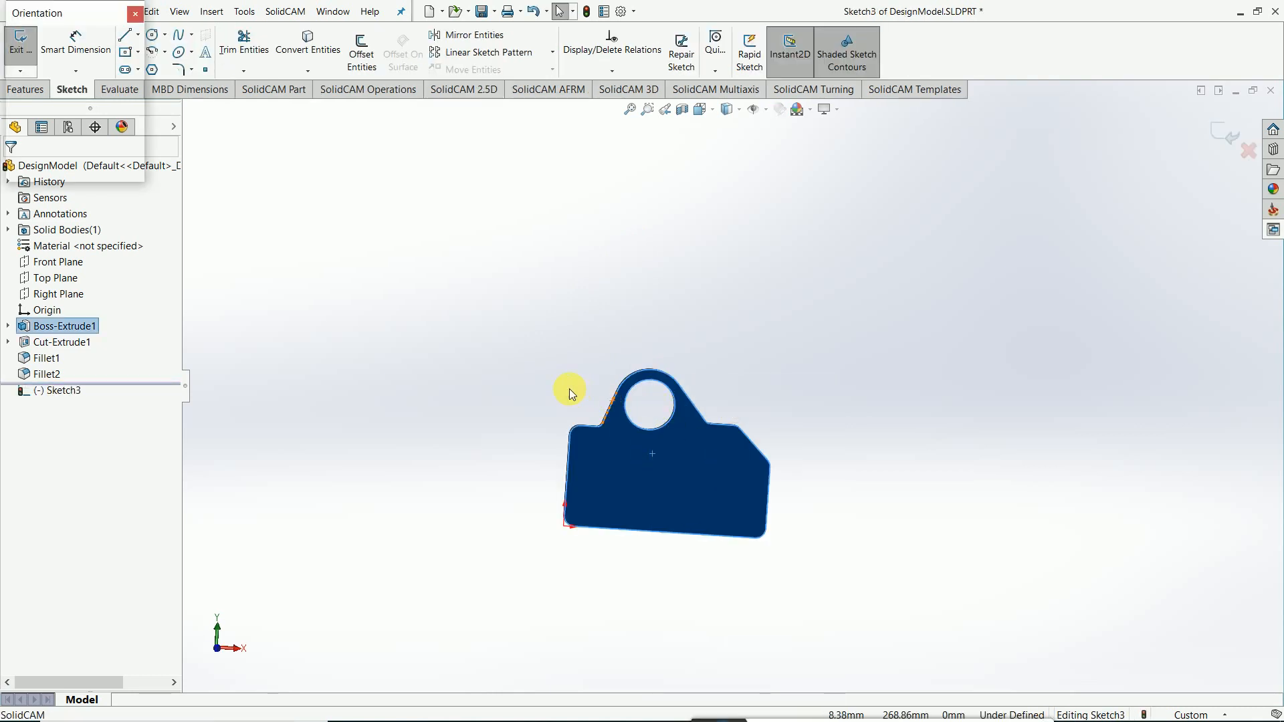
left_click(608, 436)
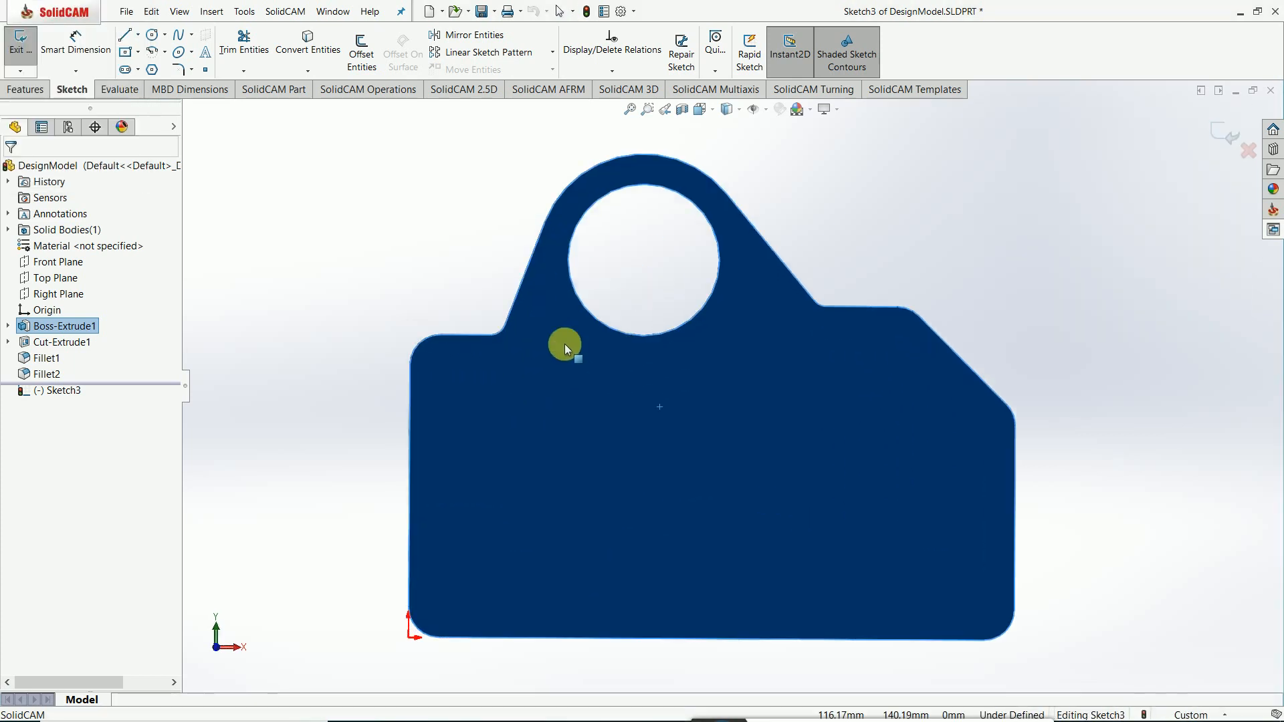
left_click(323, 55)
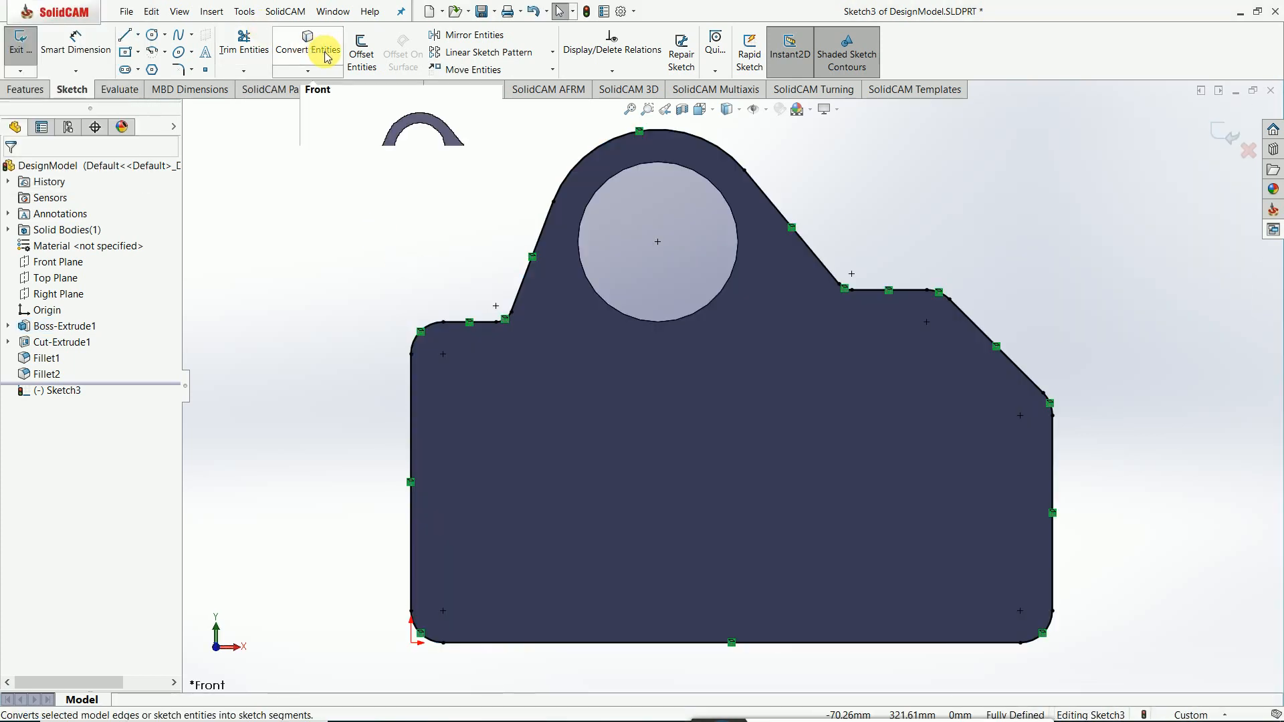
Step: Offset the converted outline outward around the plate and set the offset dimension to 10 mm
left_click(360, 52)
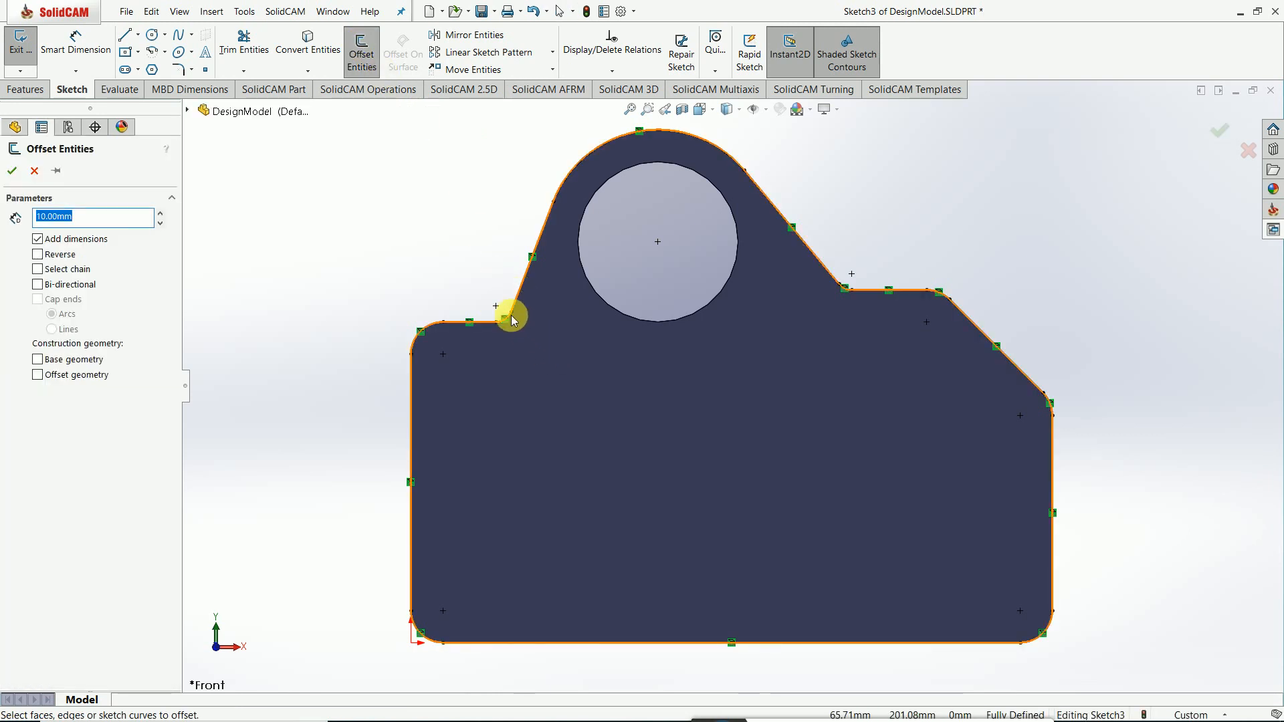
mouse_move(530, 347)
left_mouse_down()
mouse_move(493, 292)
mouse_move(435, 269)
mouse_move(470, 295)
left_mouse_up()
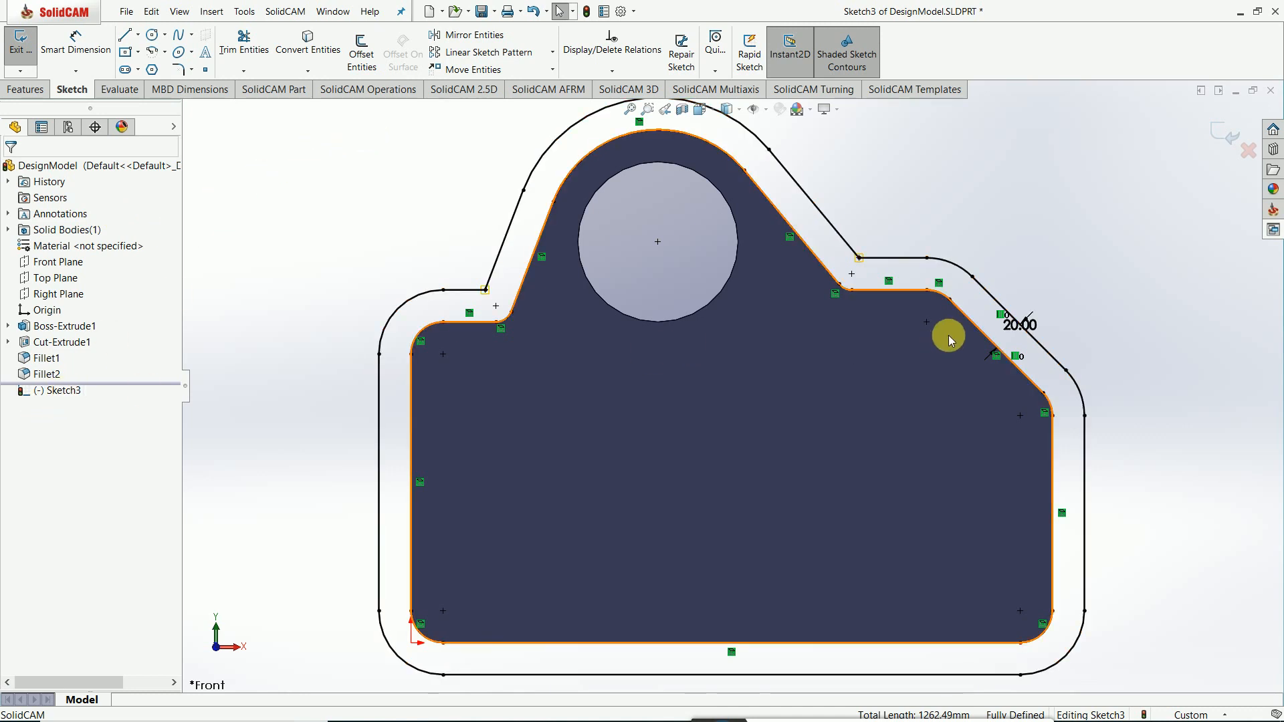
left_click_drag(1017, 328, 1078, 277)
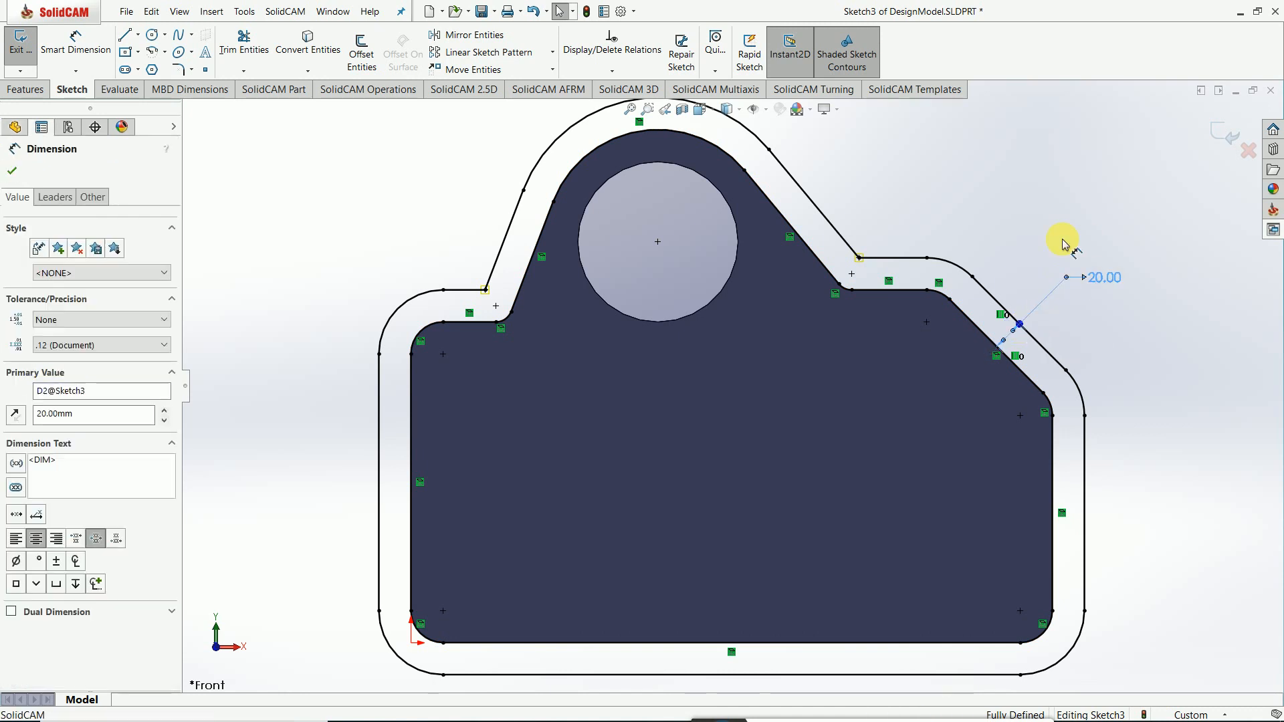
double_click(1115, 279)
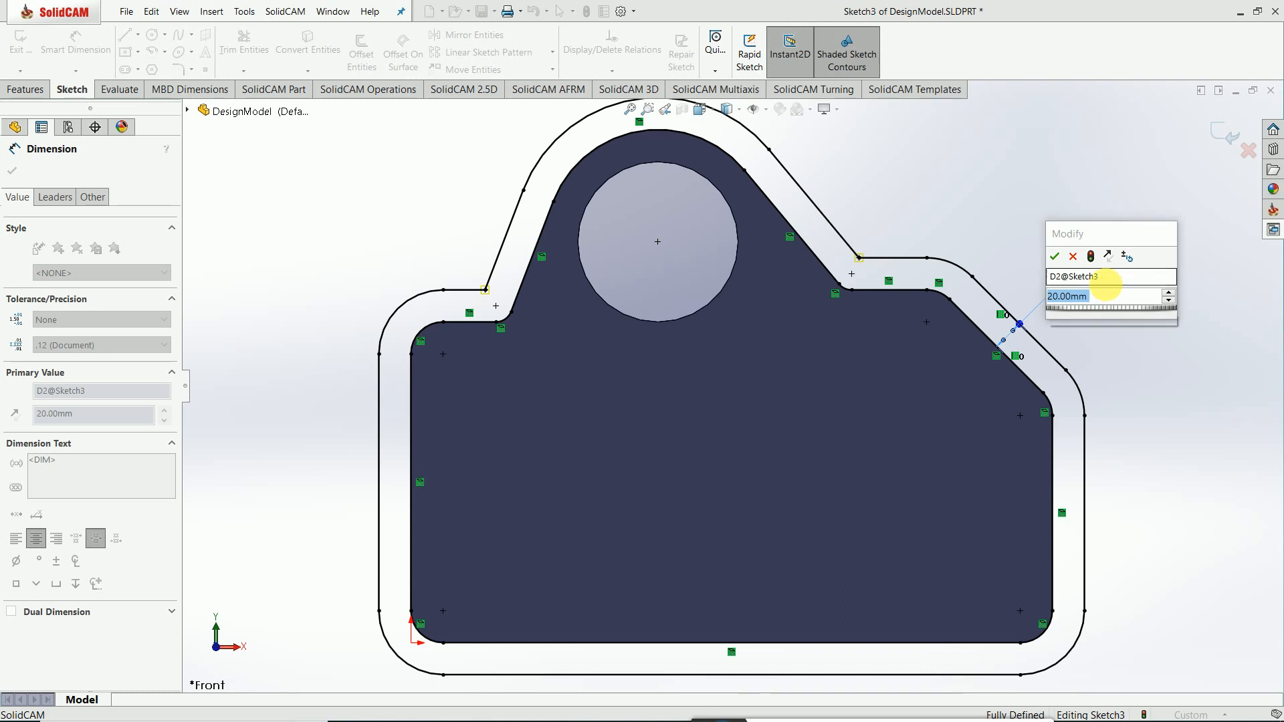
type("10")
key("Return")
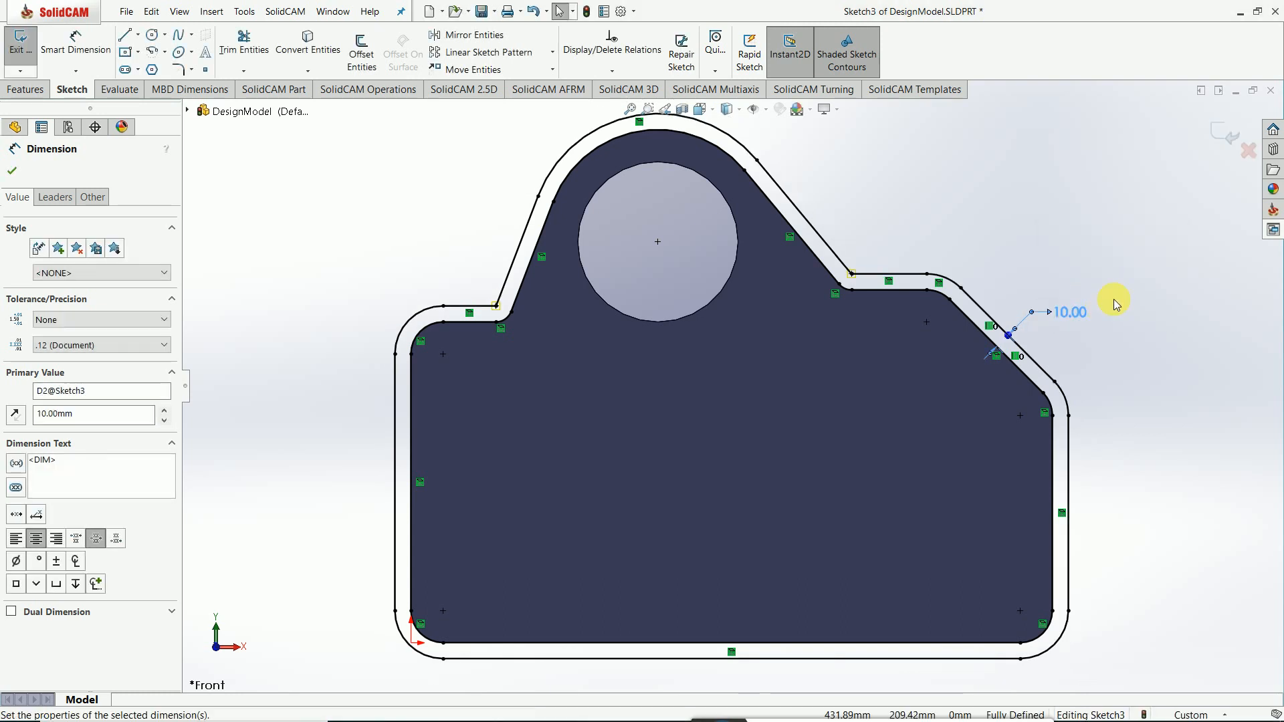
Step: Exit the offset sketch and close DesignModel.SLDPRT, saving its changes
left_click(1230, 140)
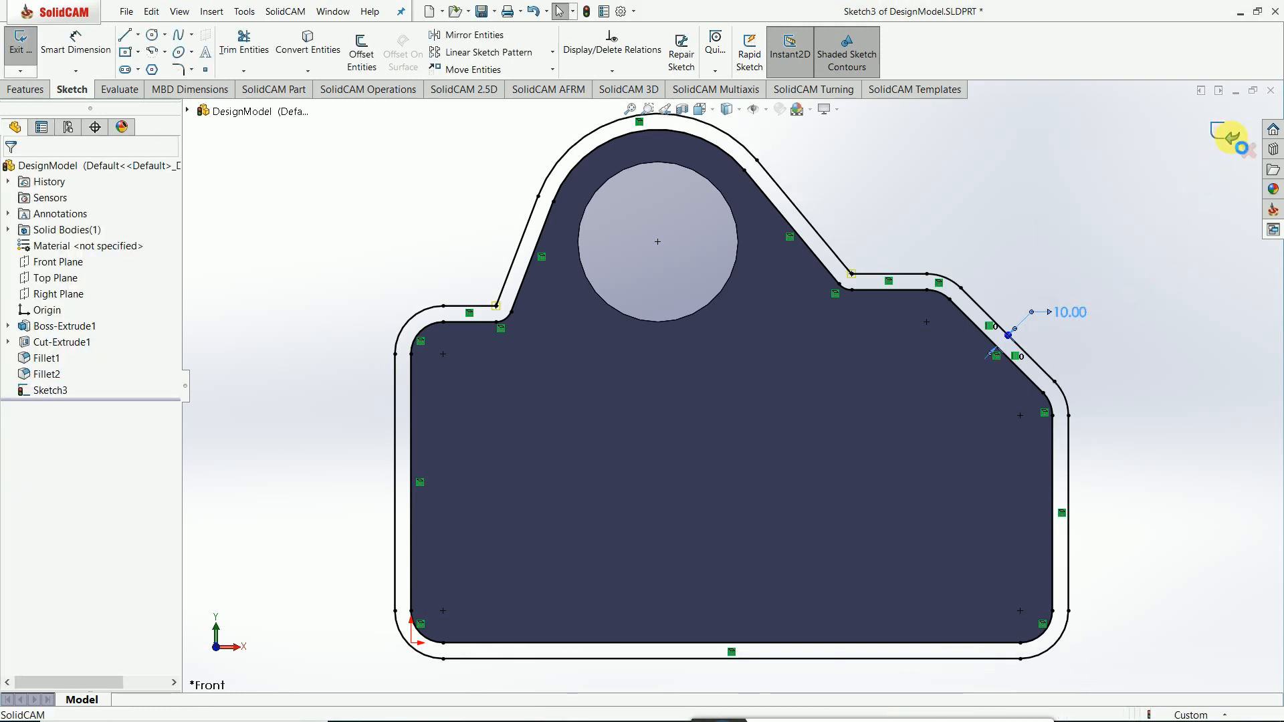
left_click(1272, 93)
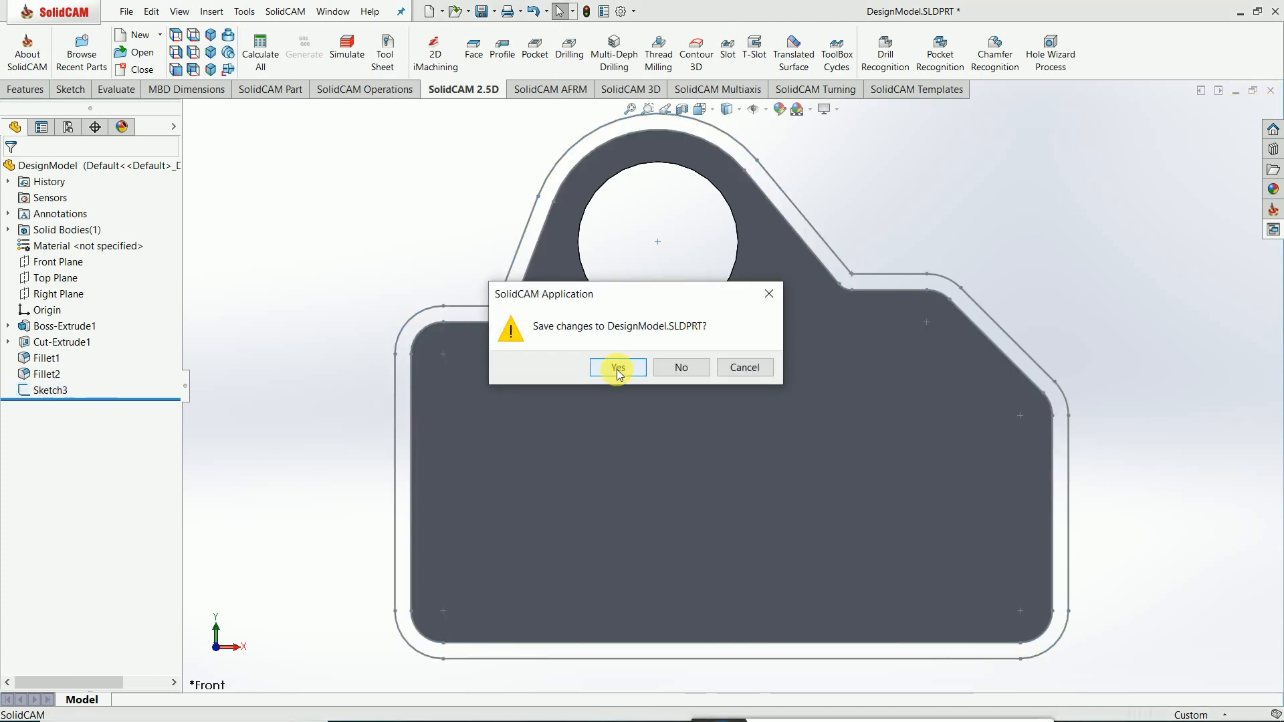
left_click(618, 369)
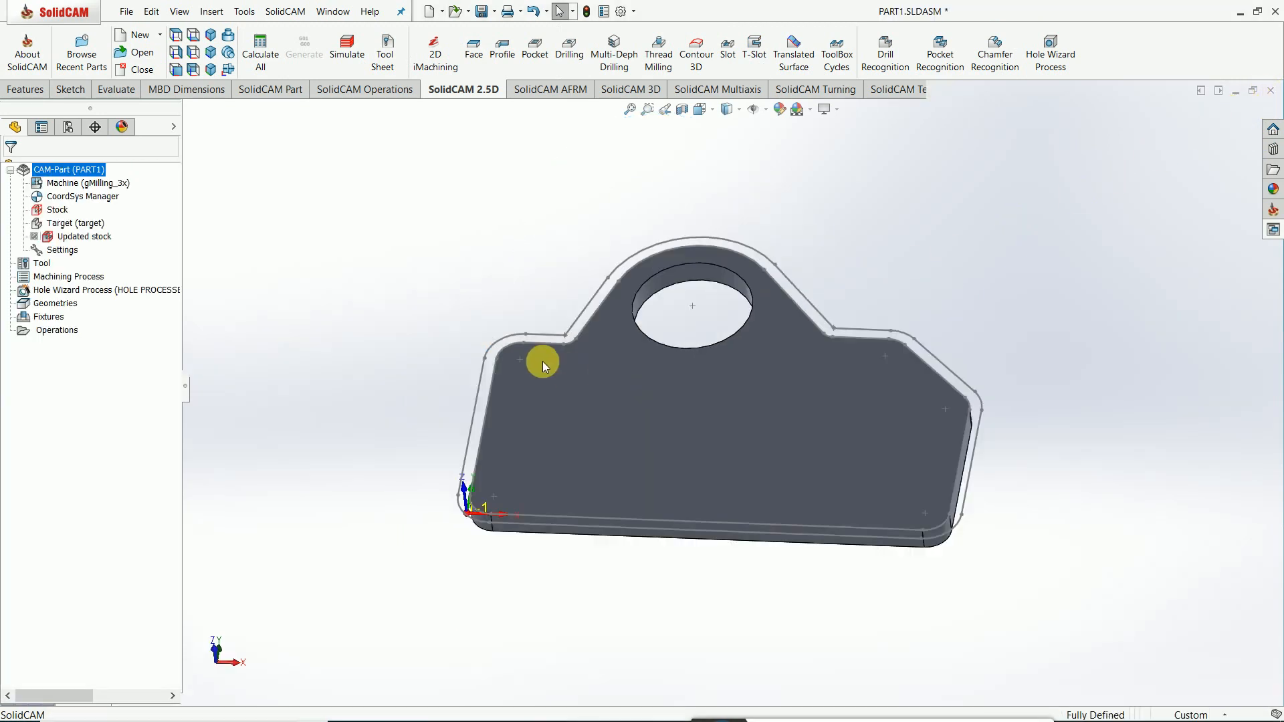
Step: Define the stock as an extruded boundary using the closed offset outline around the plate as its chain
left_click(62, 213)
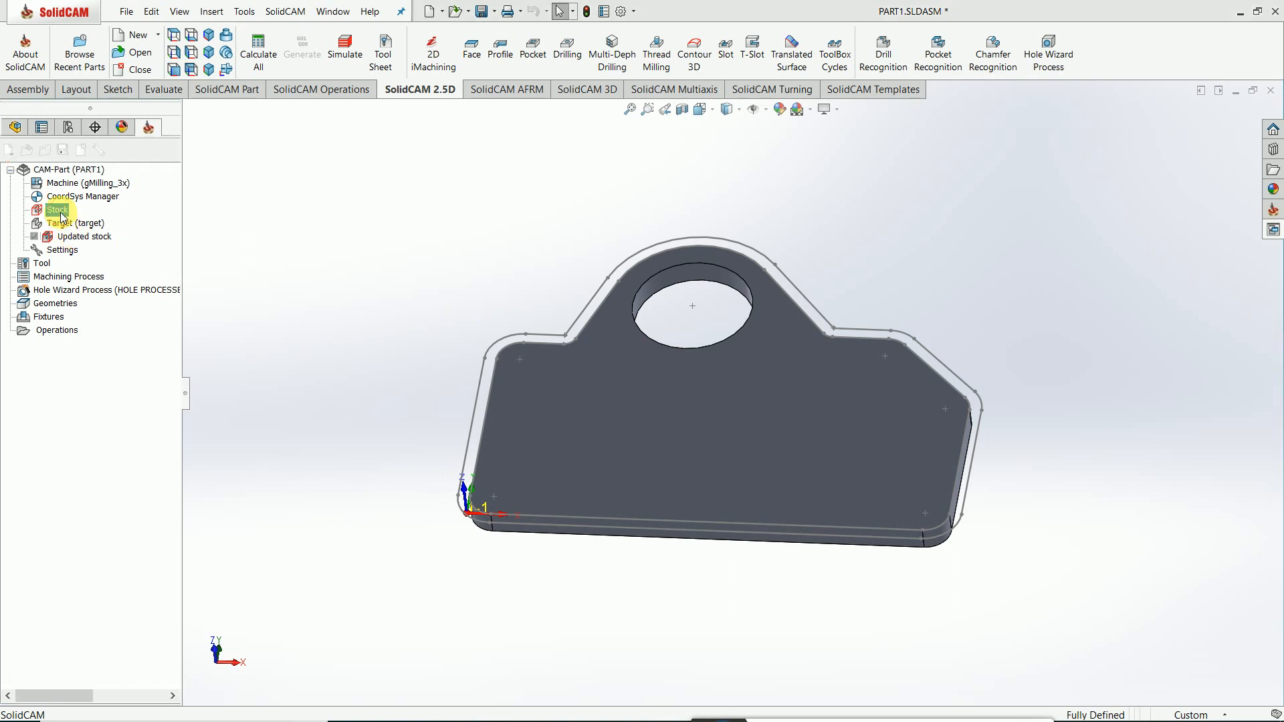
double_click(69, 218)
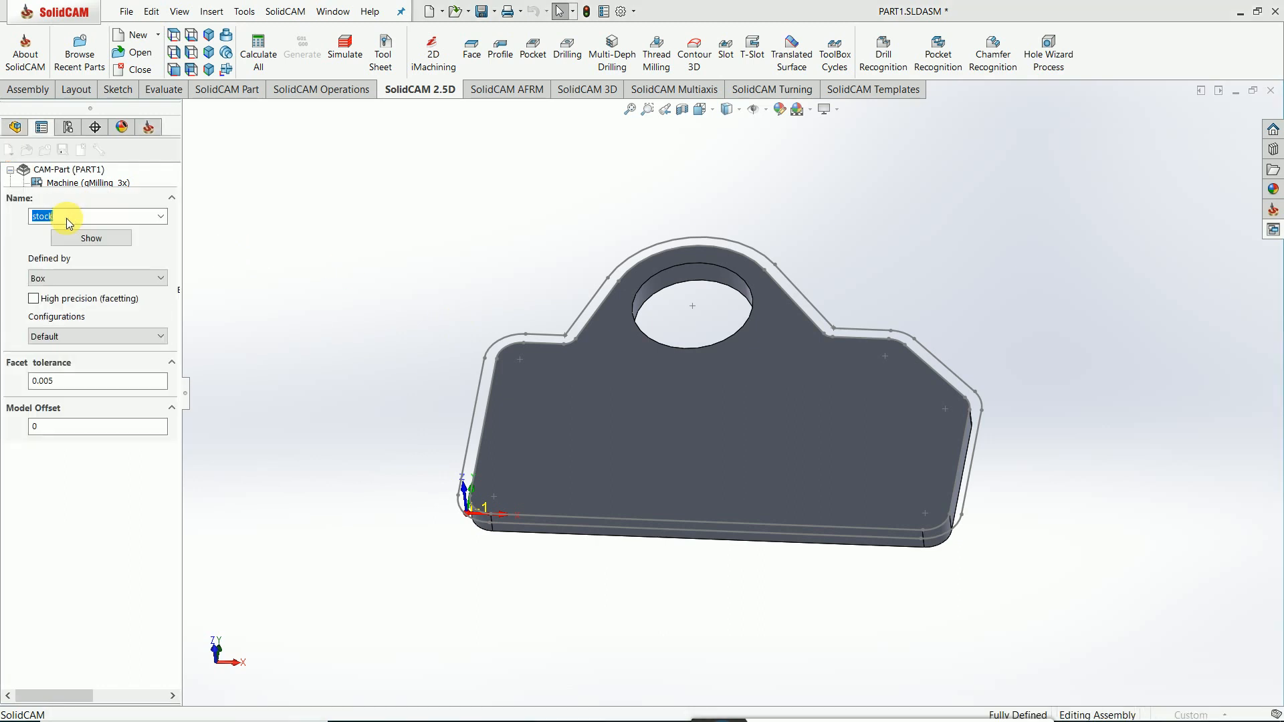
left_click(147, 278)
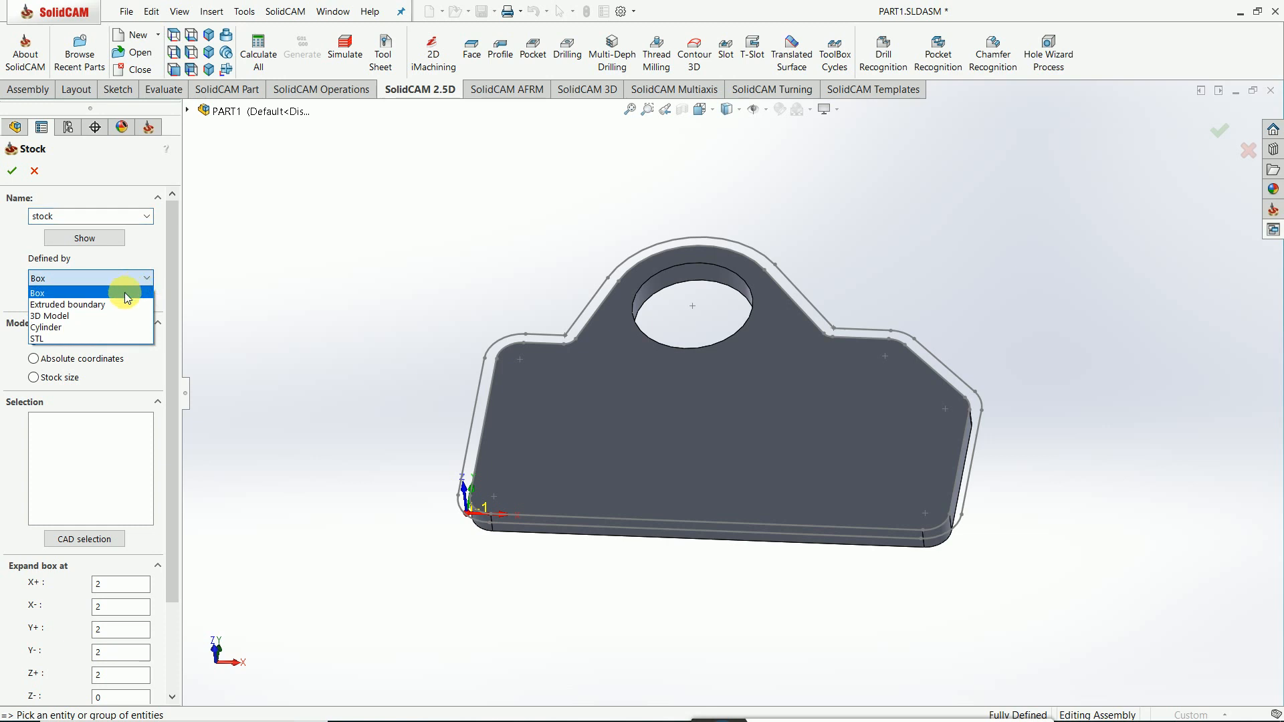
left_click(100, 300)
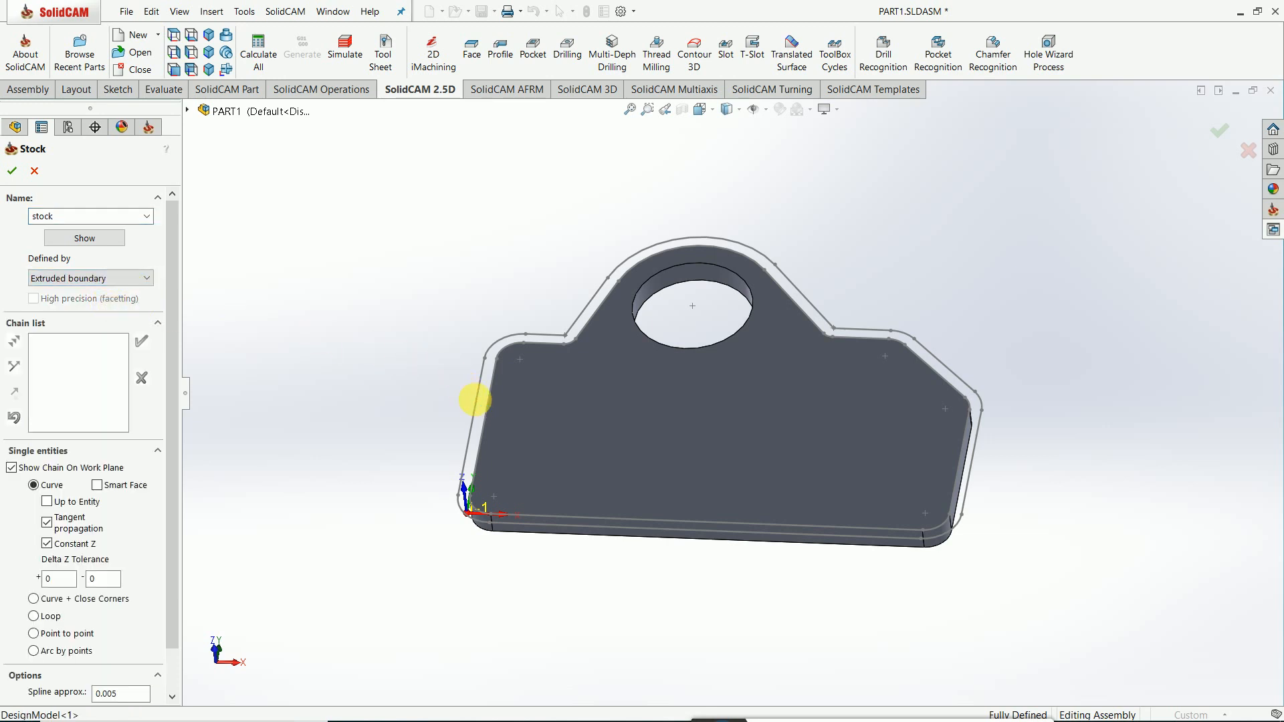
left_click(474, 401)
left_click(141, 344)
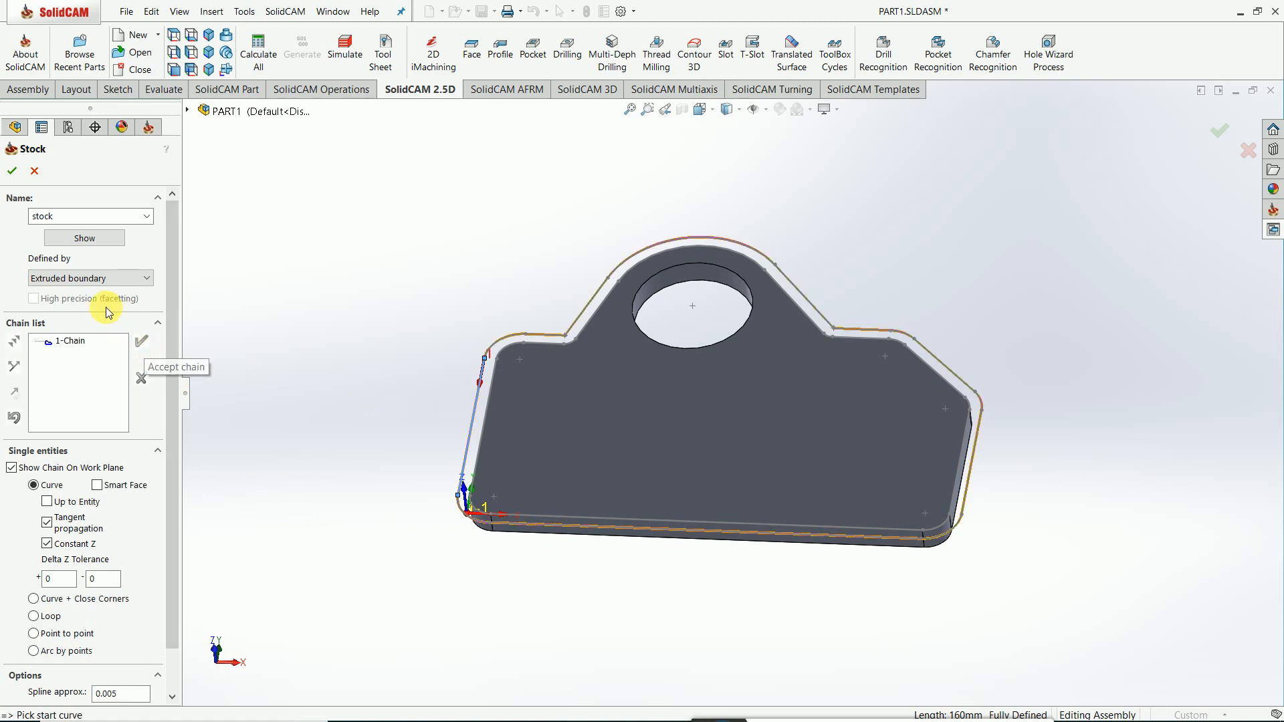
left_click(13, 171)
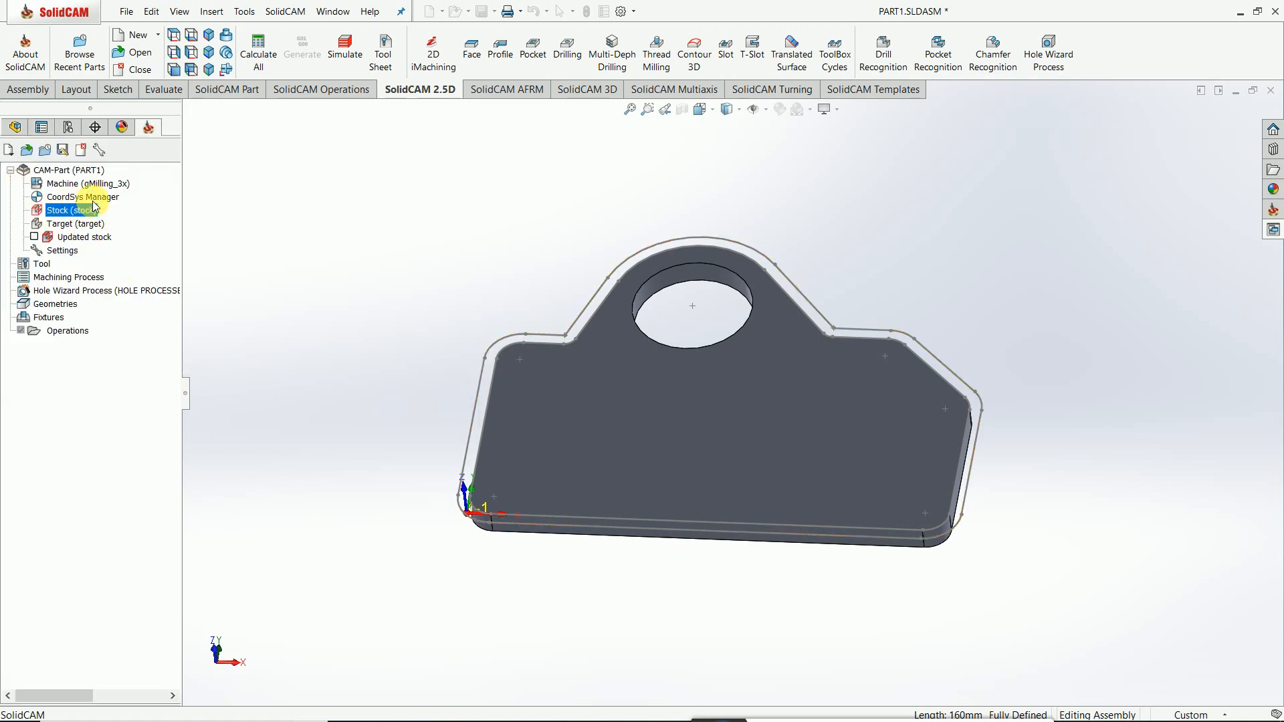
left_click(117, 184)
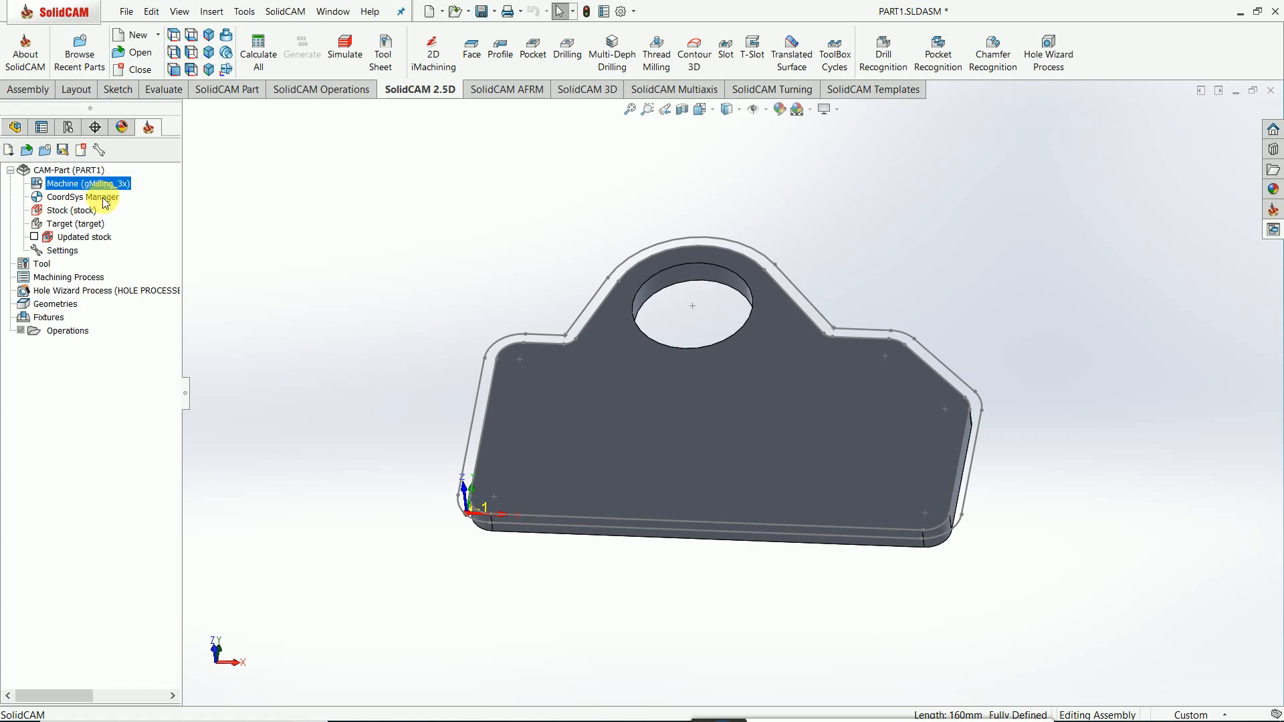
left_click(104, 198)
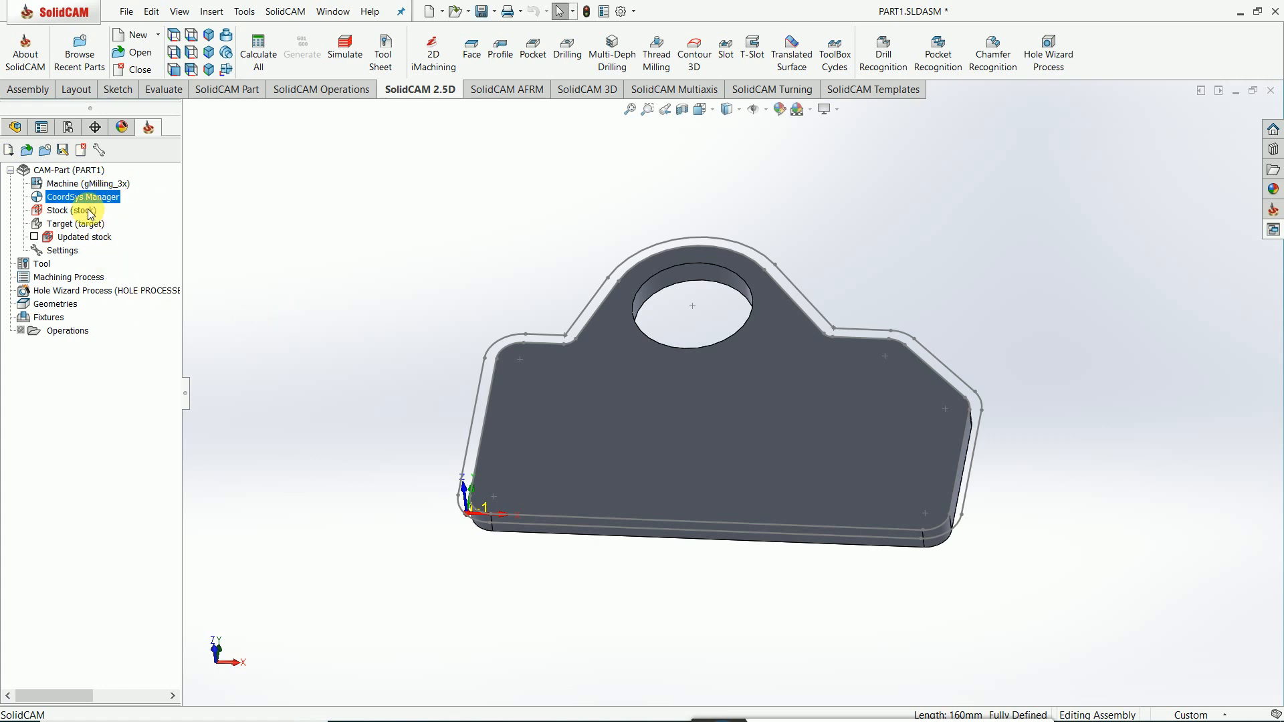
Step: Reopen the stock definition, preview its extruded stock model in 3D, and close the preview and definition
left_click(91, 212)
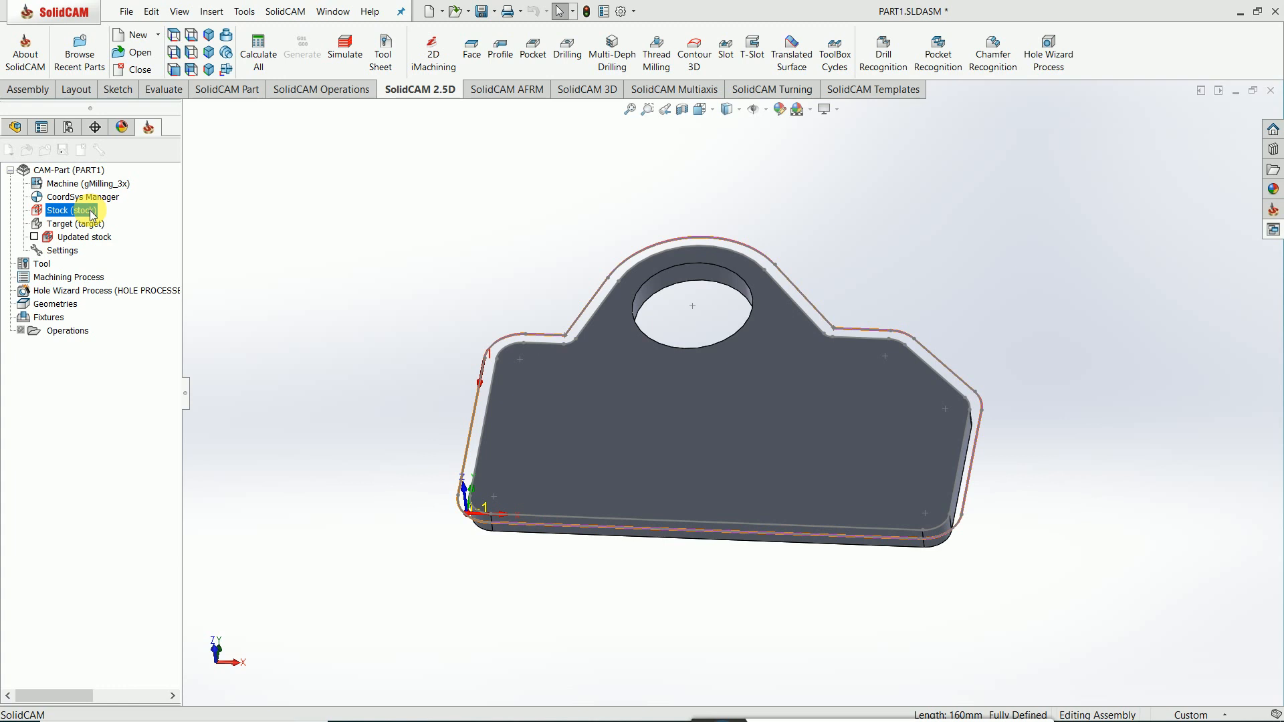
double_click(93, 211)
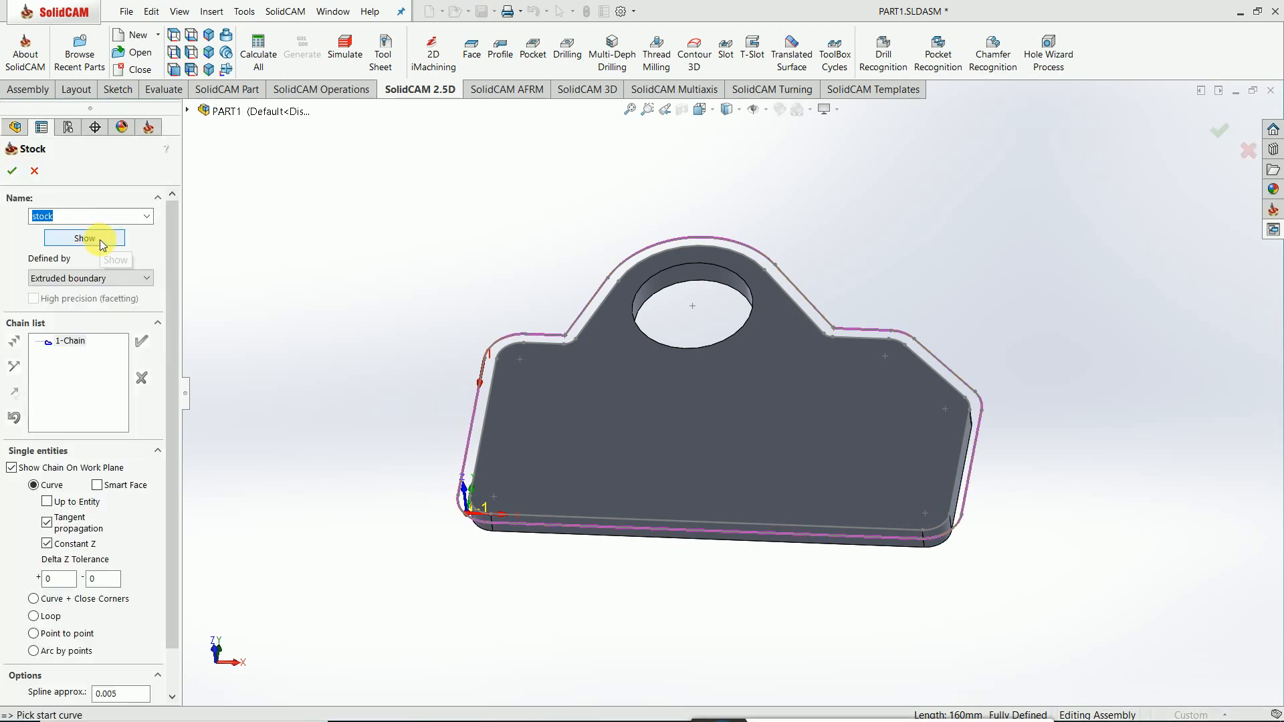
left_click(85, 238)
left_click_drag(253, 367, 252, 402)
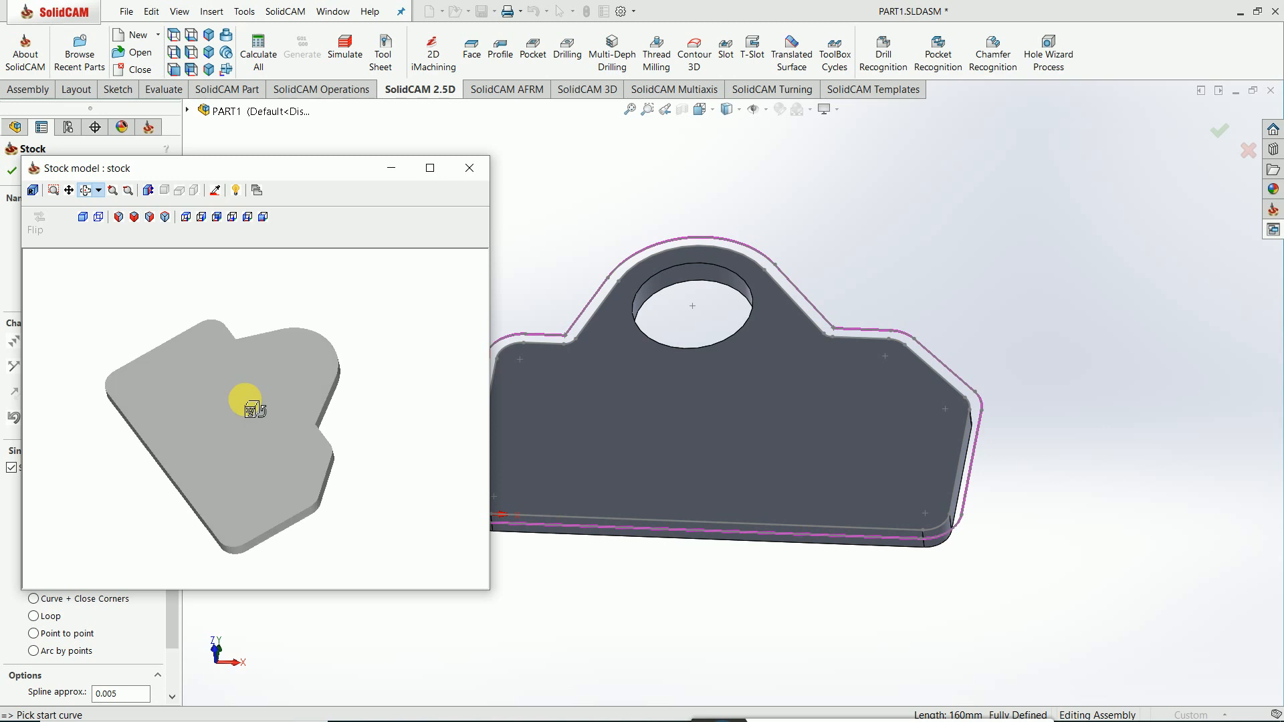
left_click(469, 166)
left_click(11, 174)
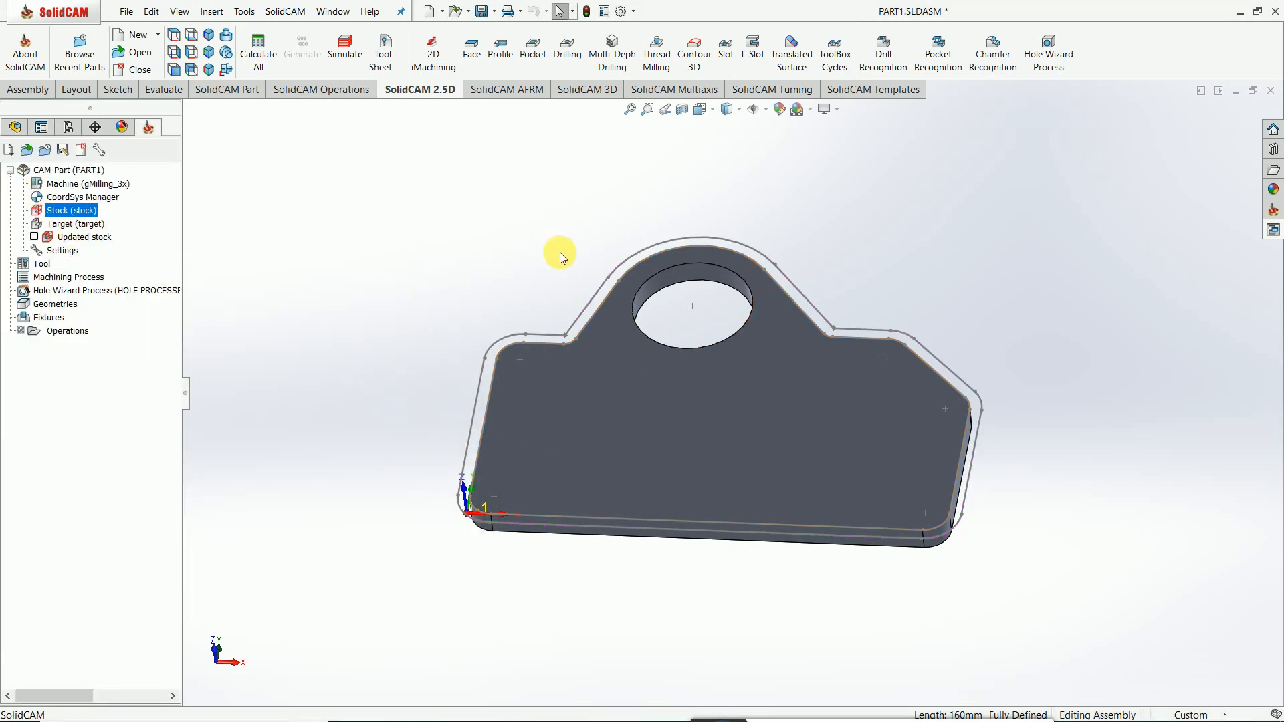
Step: Create a Profile operation in coordinate system MAC 1 (1- Position) with the plate's closed outer edge as its geometry chain
middle_click_drag(559, 252, 549, 309)
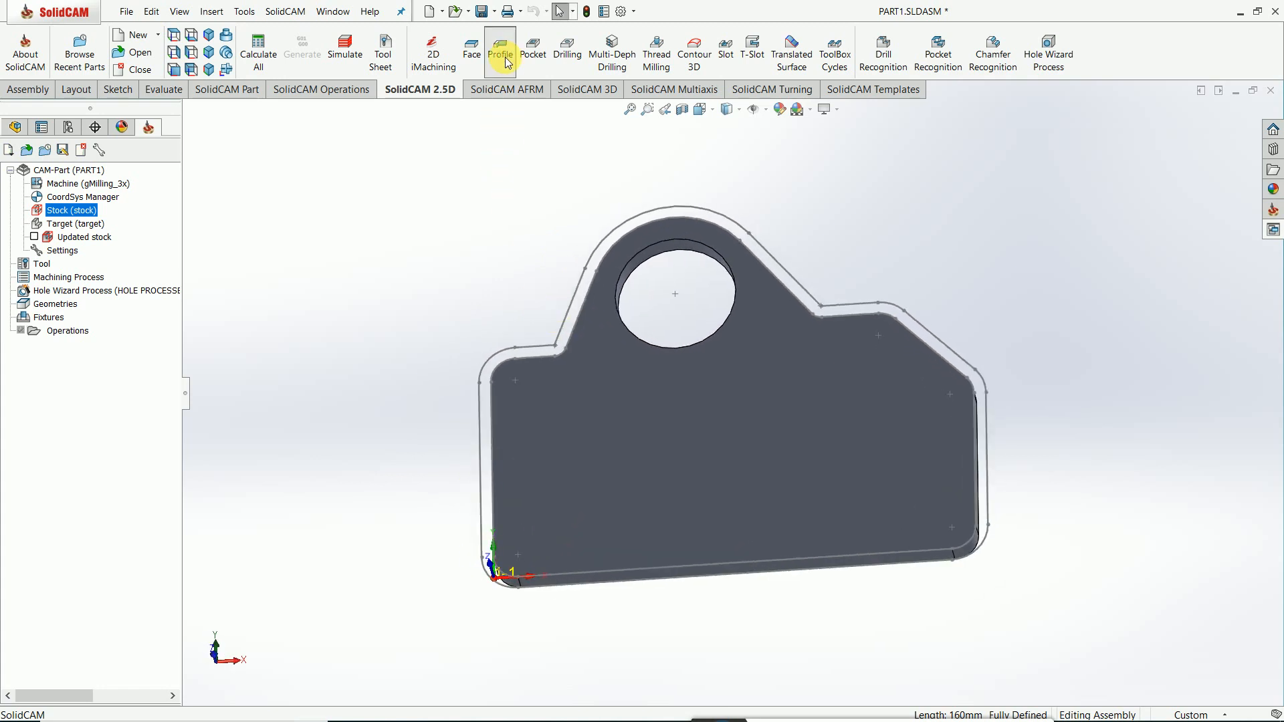
left_click(495, 62)
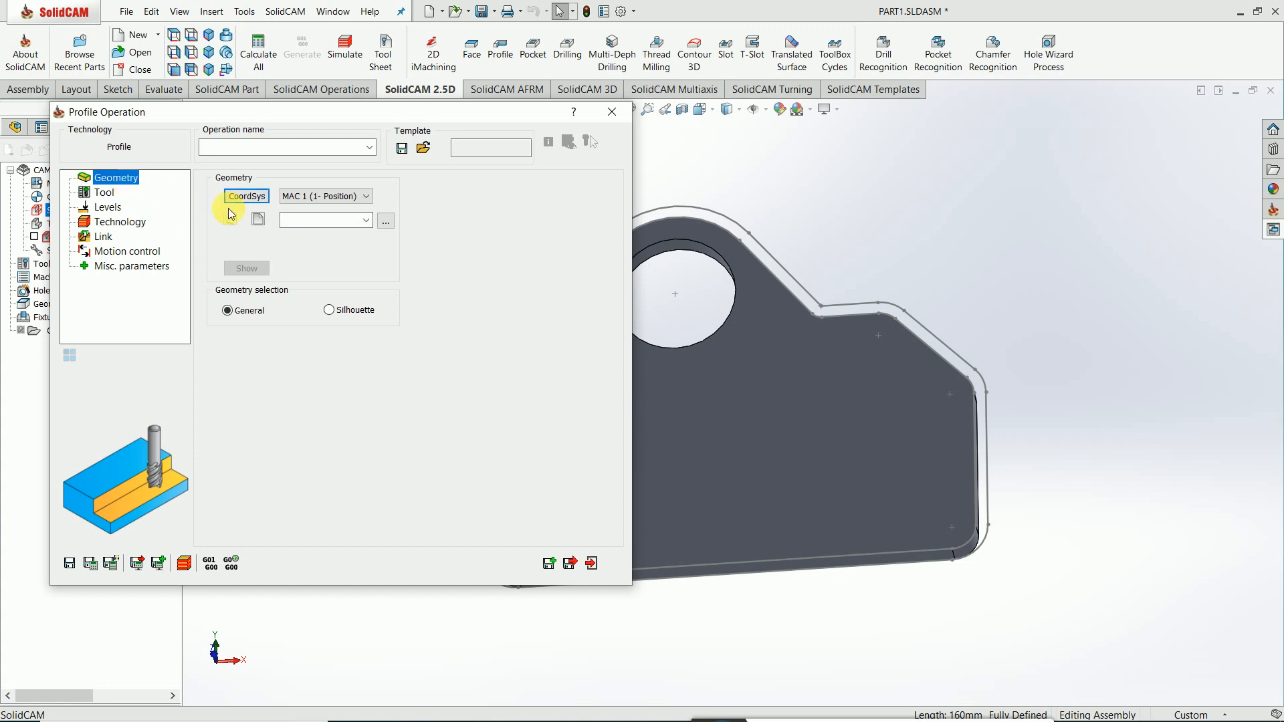
left_click(366, 196)
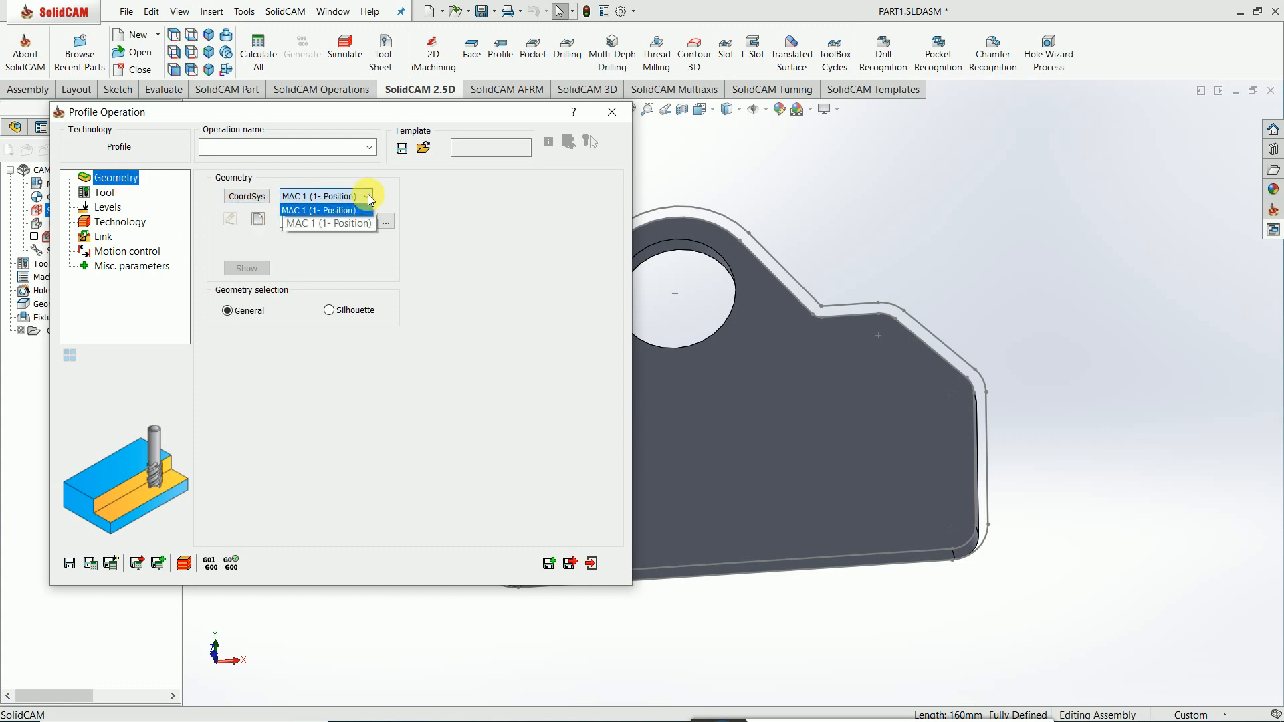
left_click(265, 223)
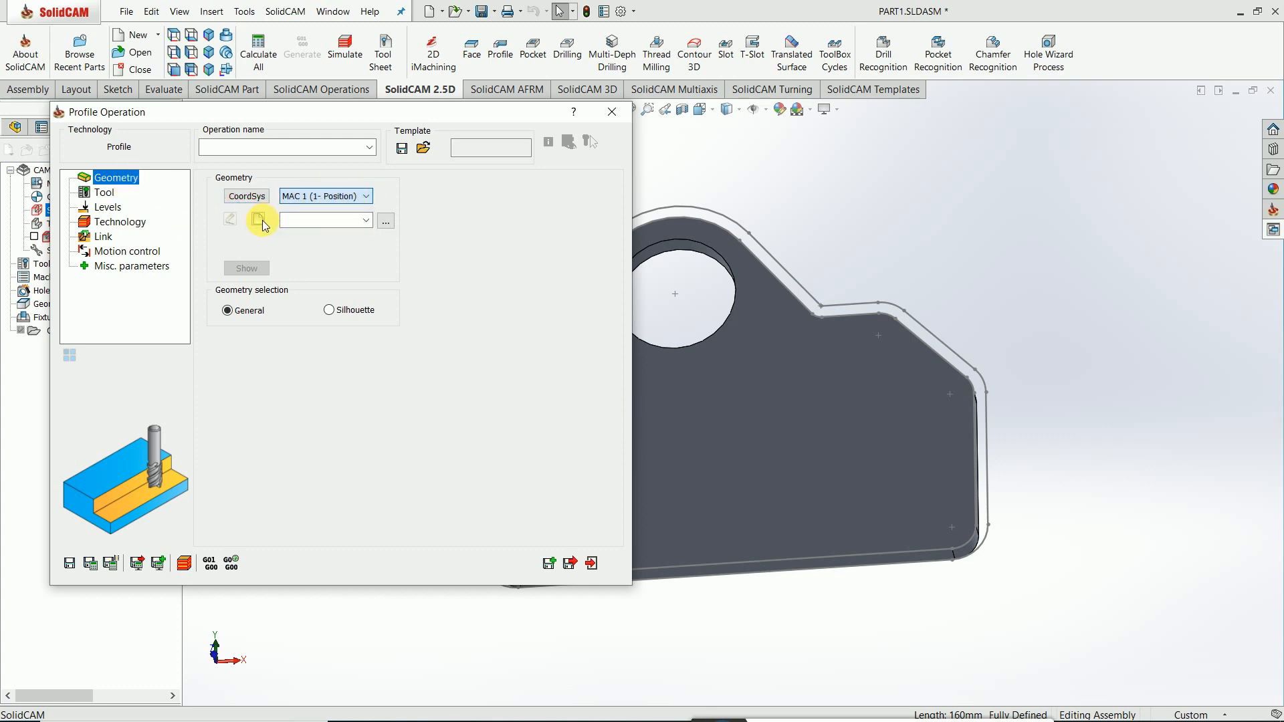
left_click(261, 222)
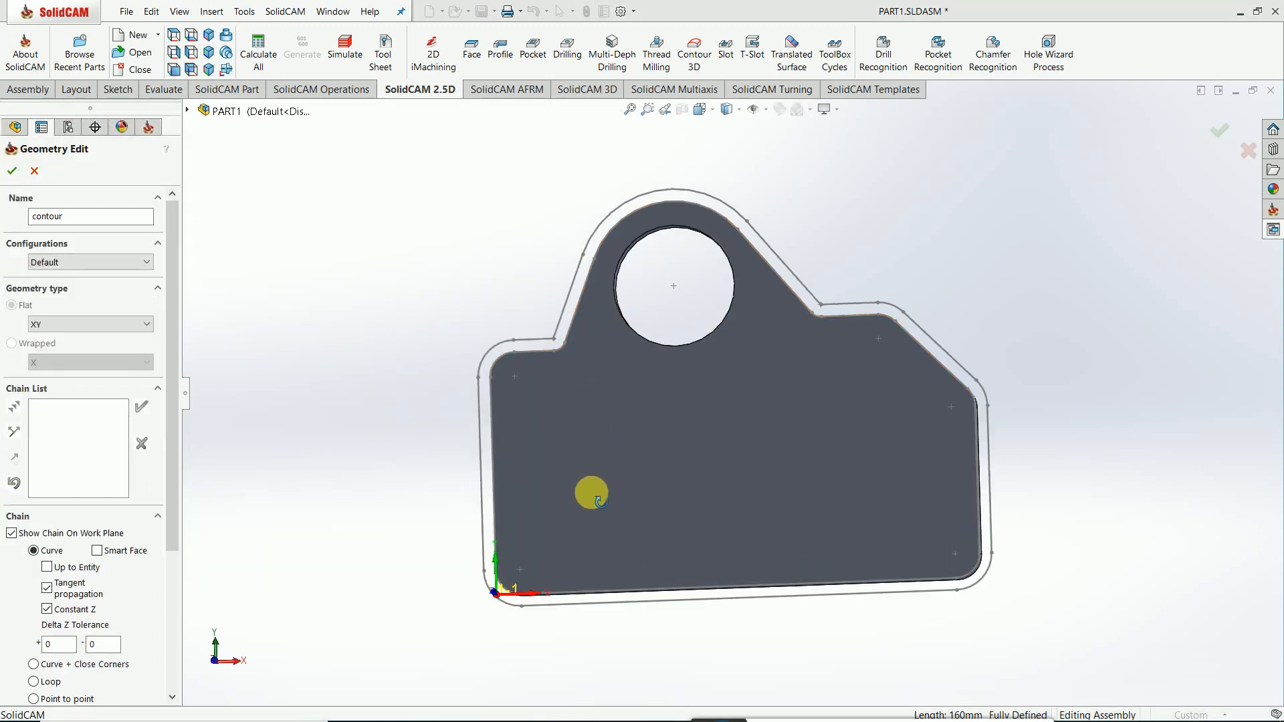
left_click(495, 527)
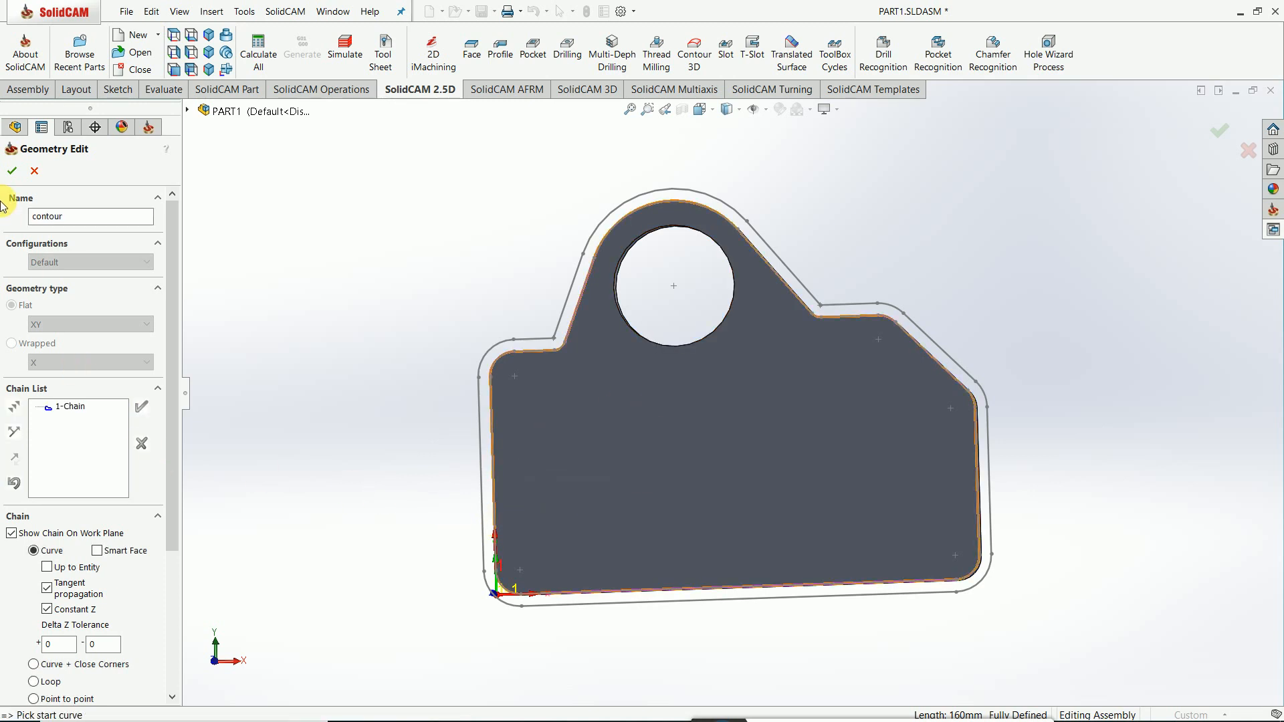
left_click(12, 173)
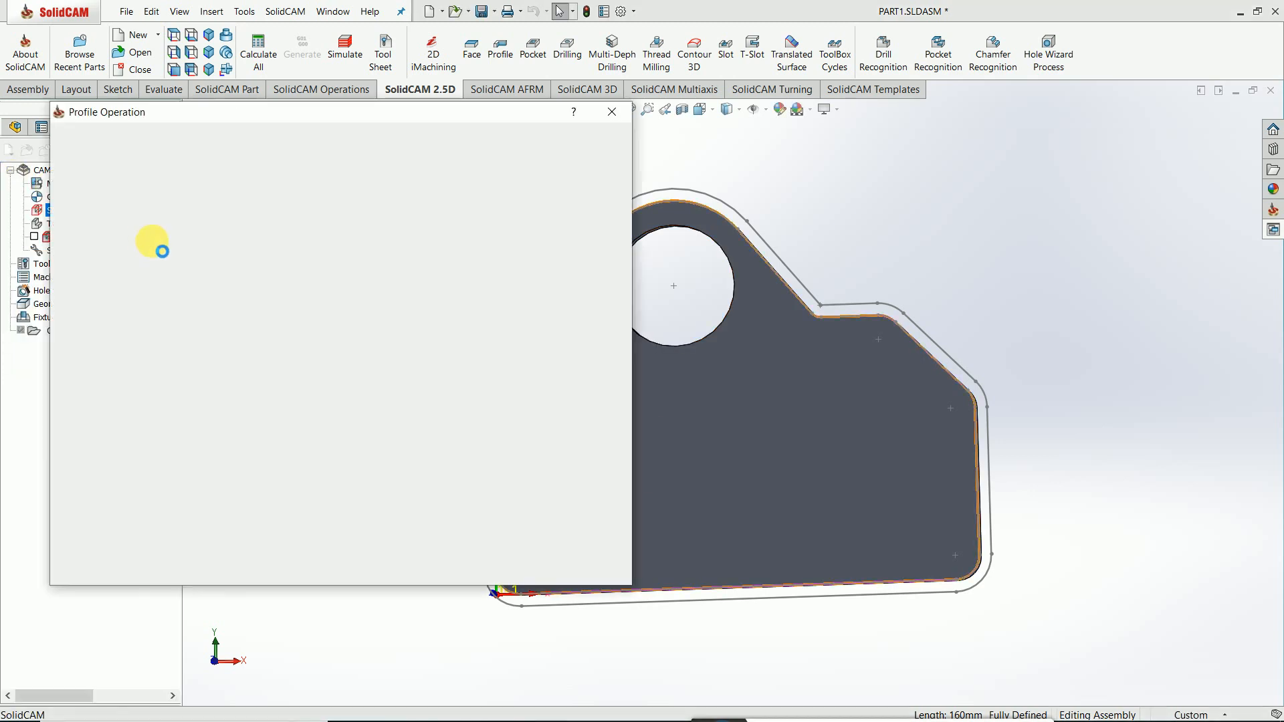
Step: Assign a new 25 mm end mill with 25 mm arbor diameter, feed XY 1200, feed Z 100 and spin rate 2000 rpm
left_click(106, 193)
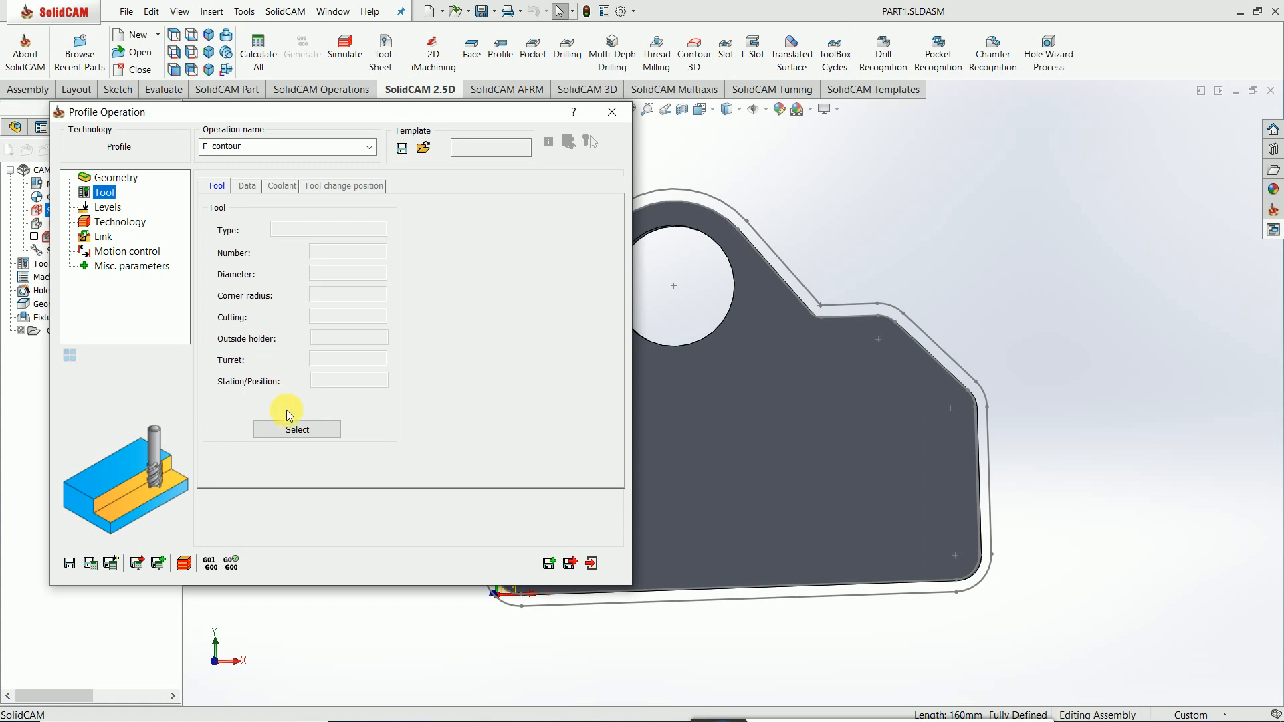
left_click(289, 430)
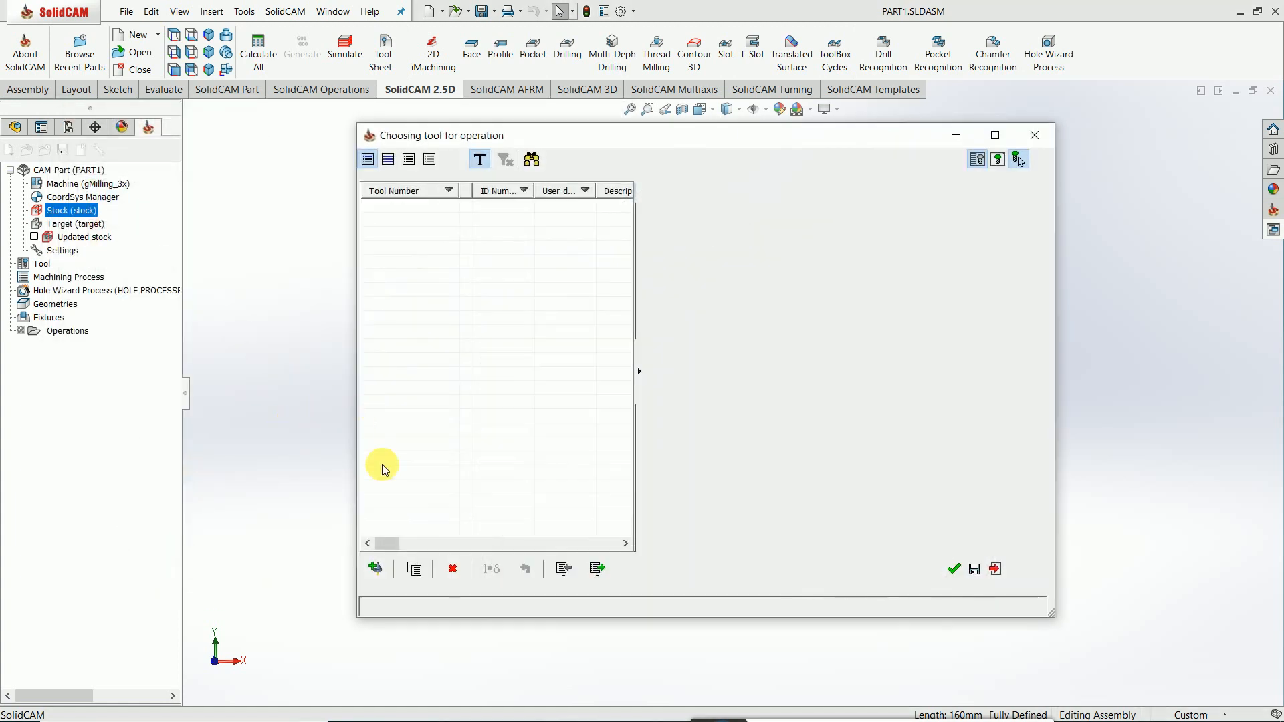
left_click(374, 569)
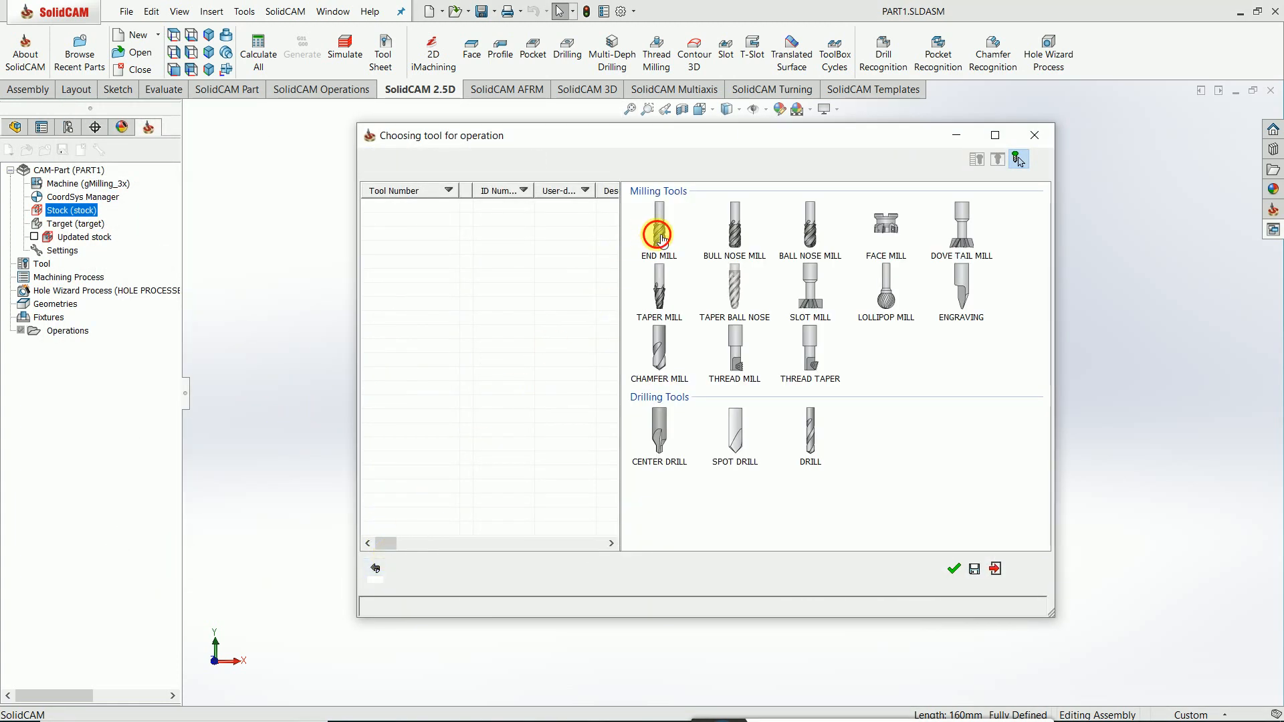
left_click(659, 234)
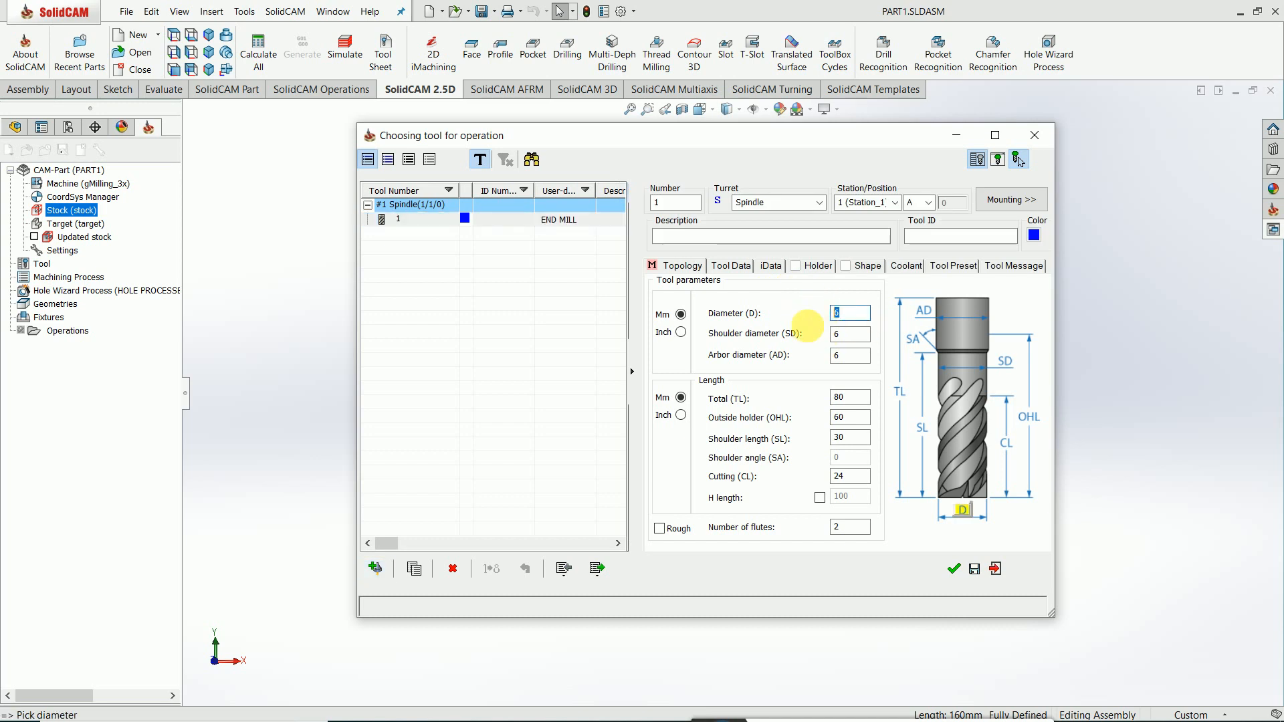
type("25")
left_click(848, 355)
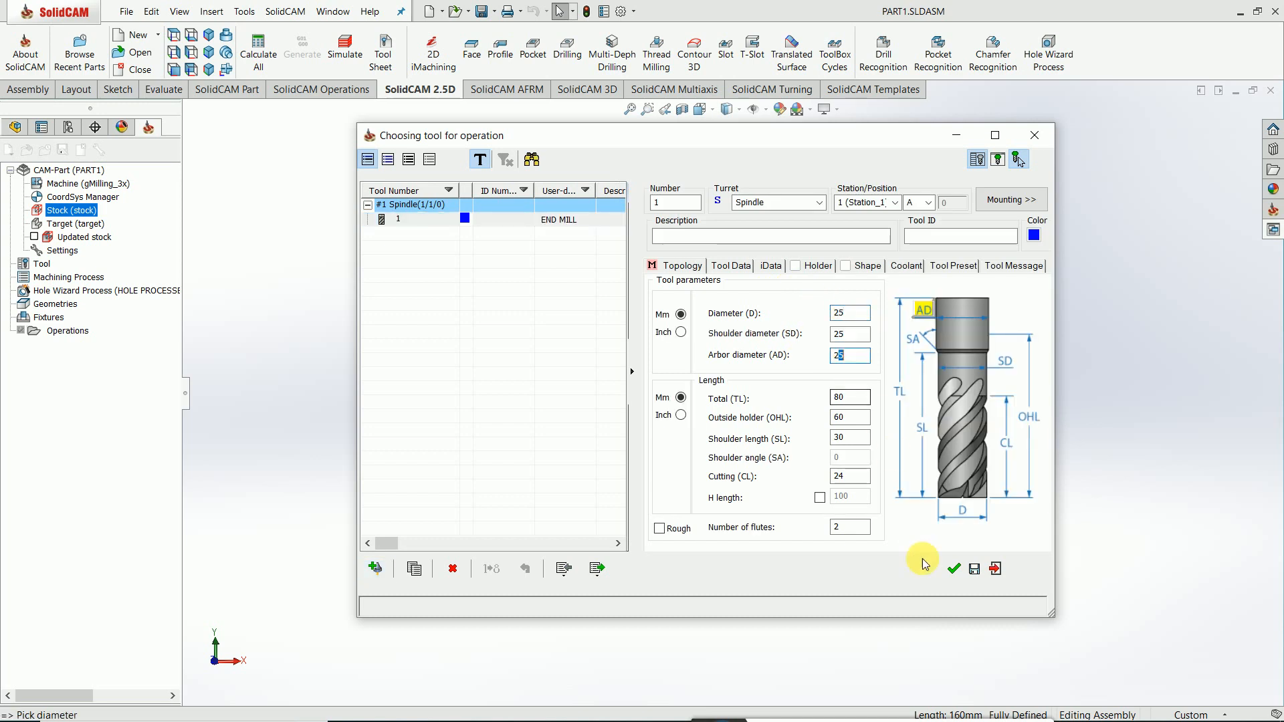
left_click(953, 568)
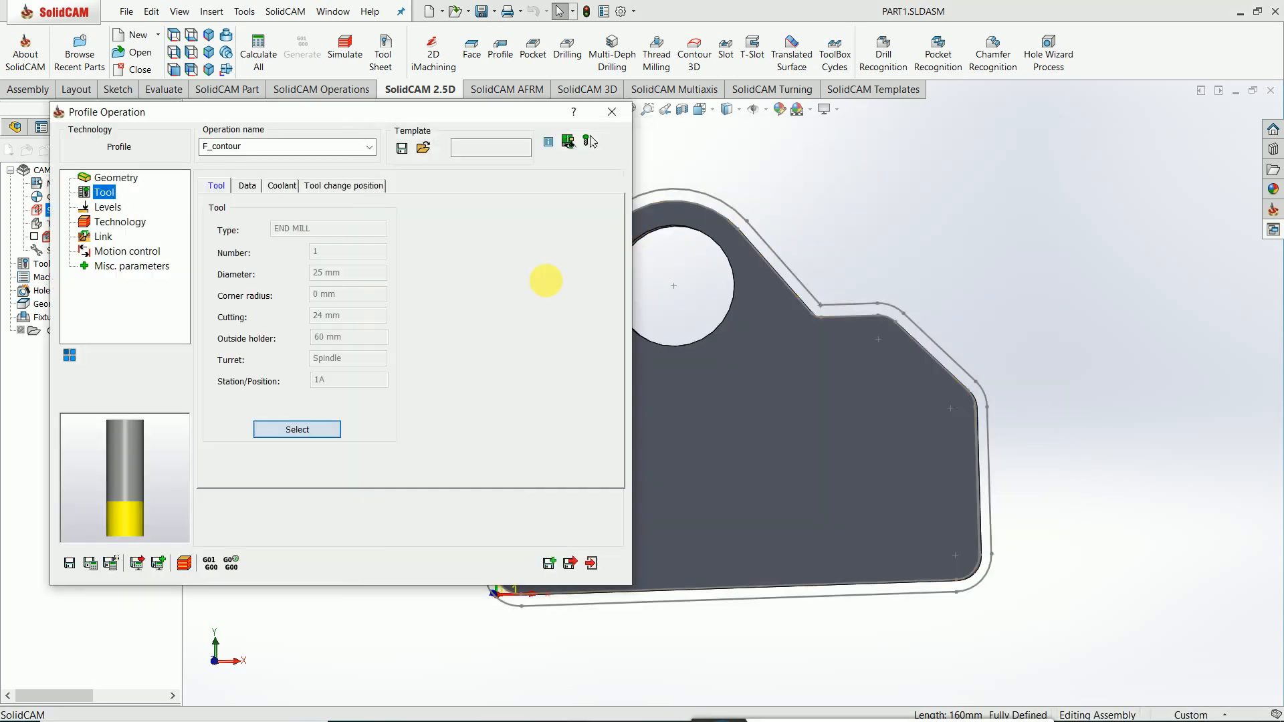
left_click(246, 186)
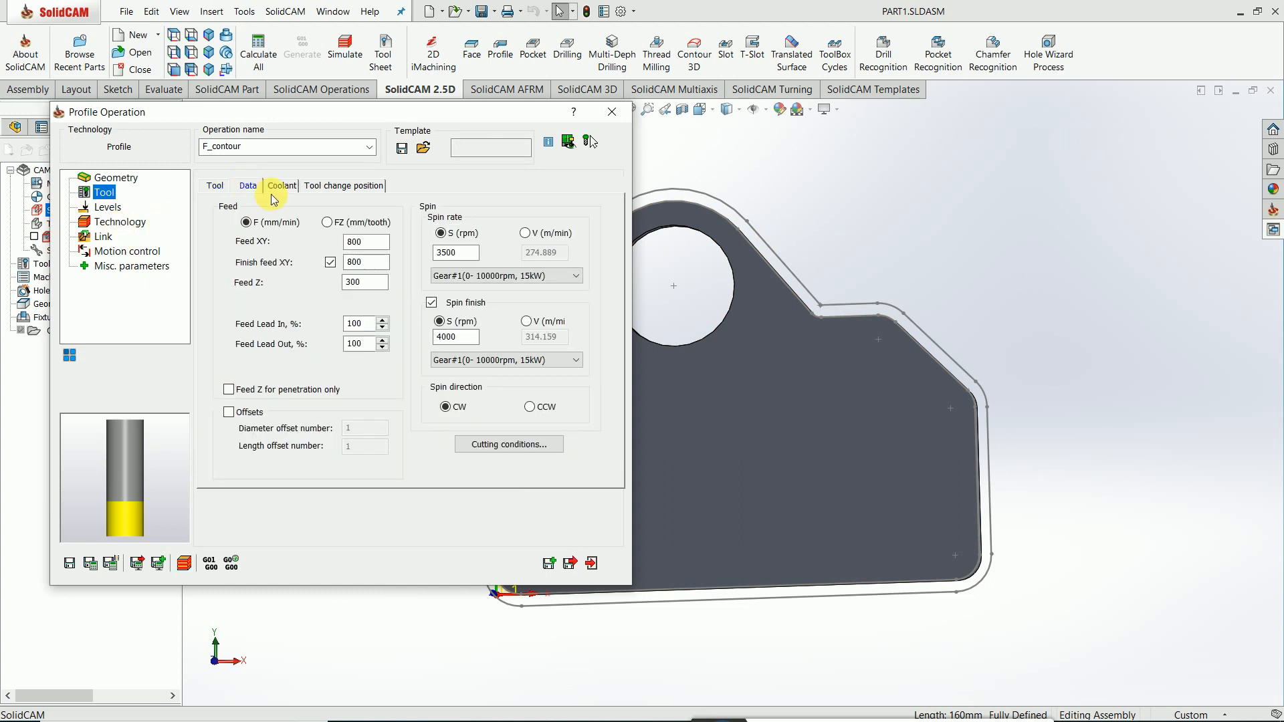
double_click(474, 255)
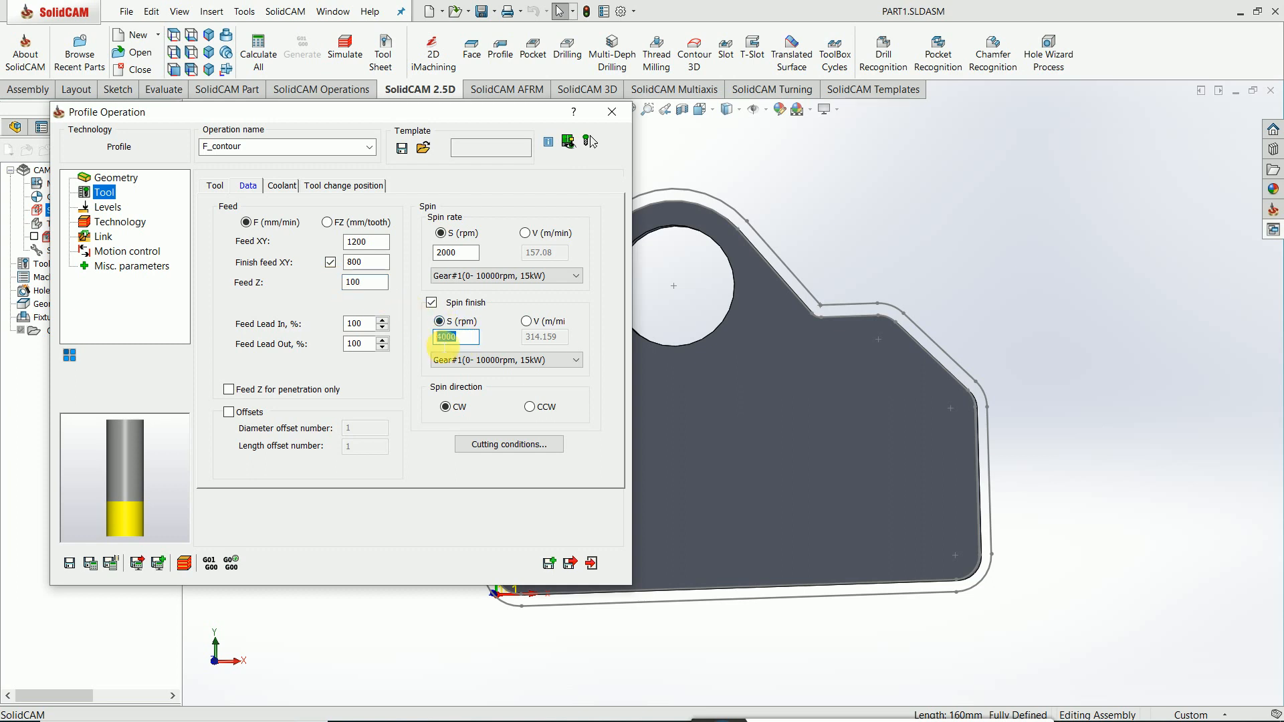
Step: Define the upper milling level from the plate's front face with a delta of 0.5
left_click(106, 208)
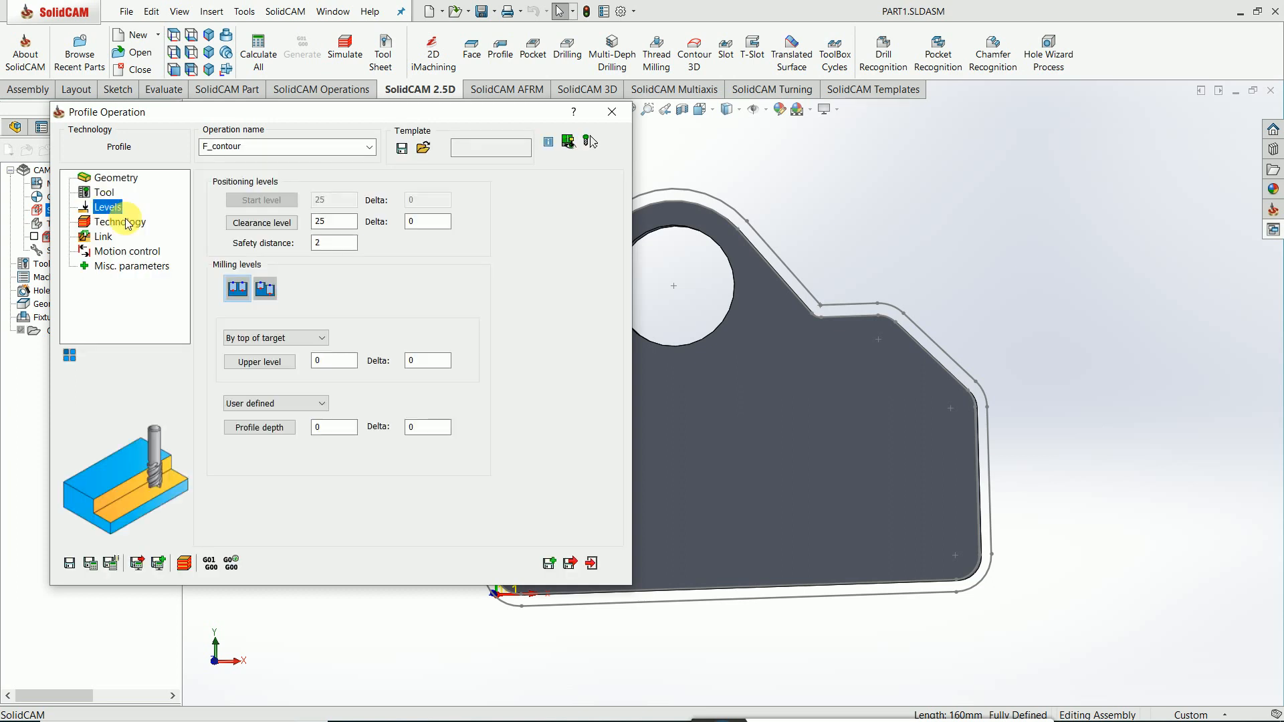
left_click(276, 366)
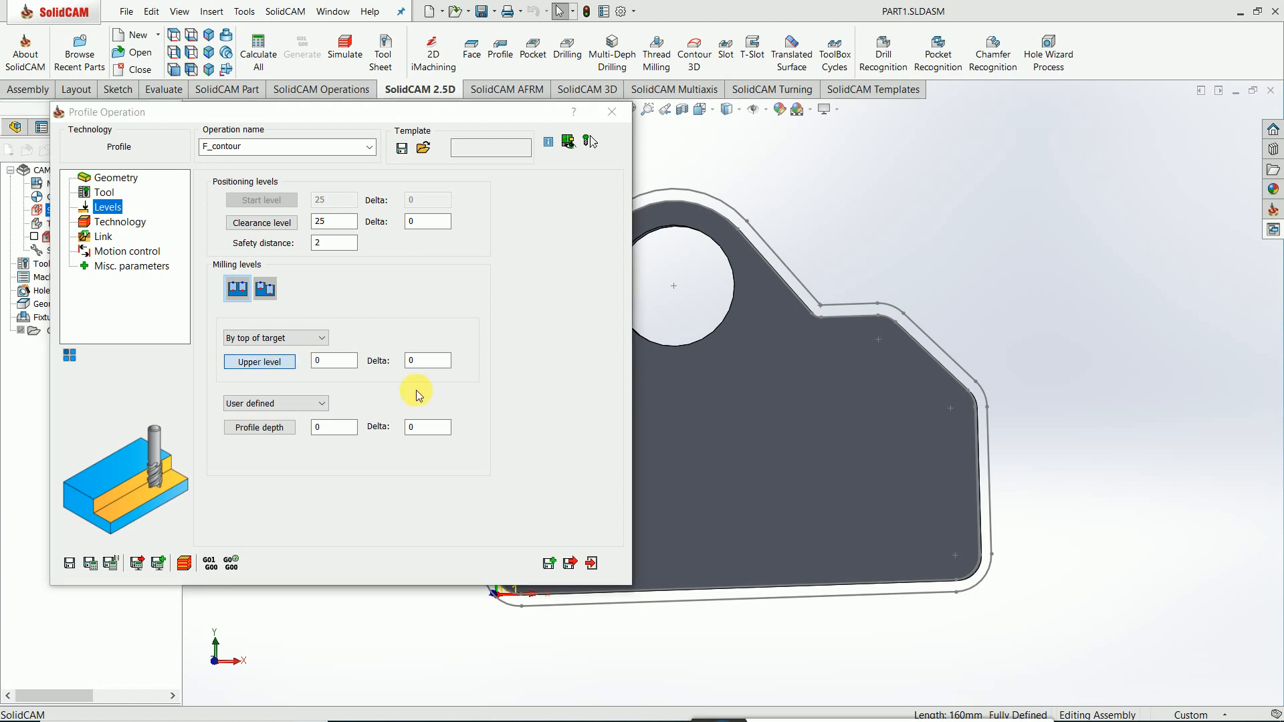
left_click(651, 412)
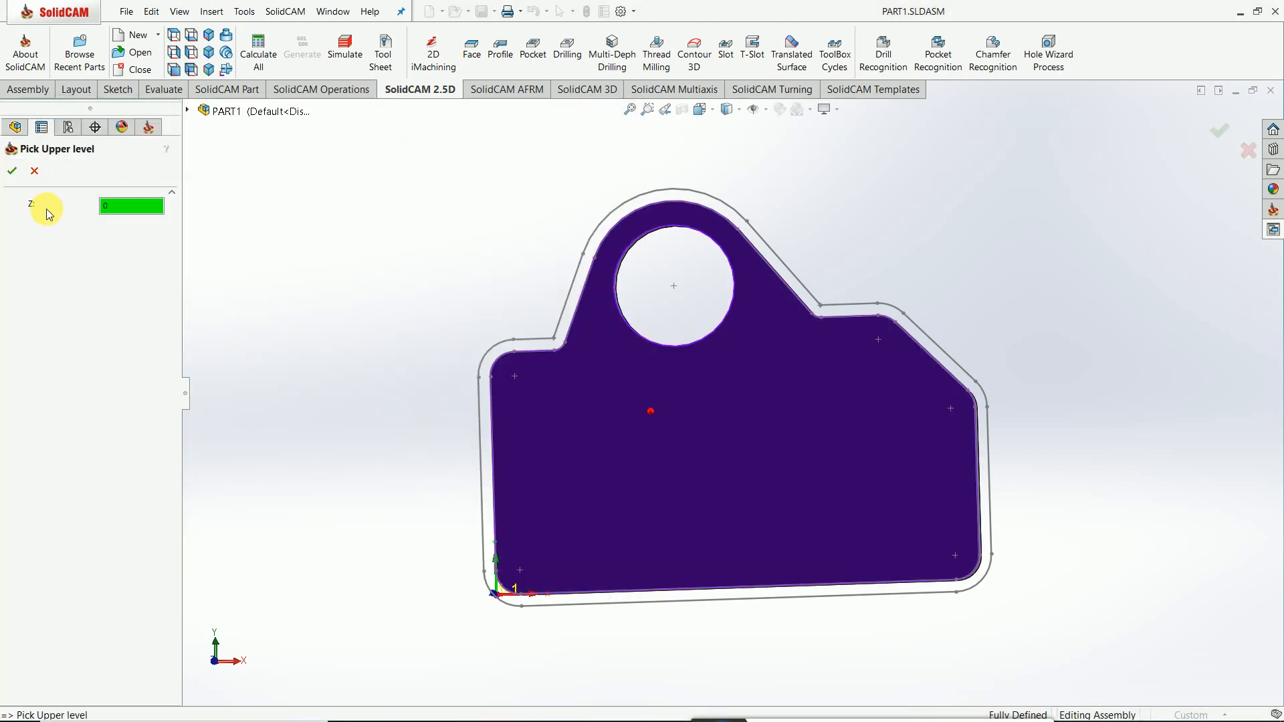
left_click(10, 173)
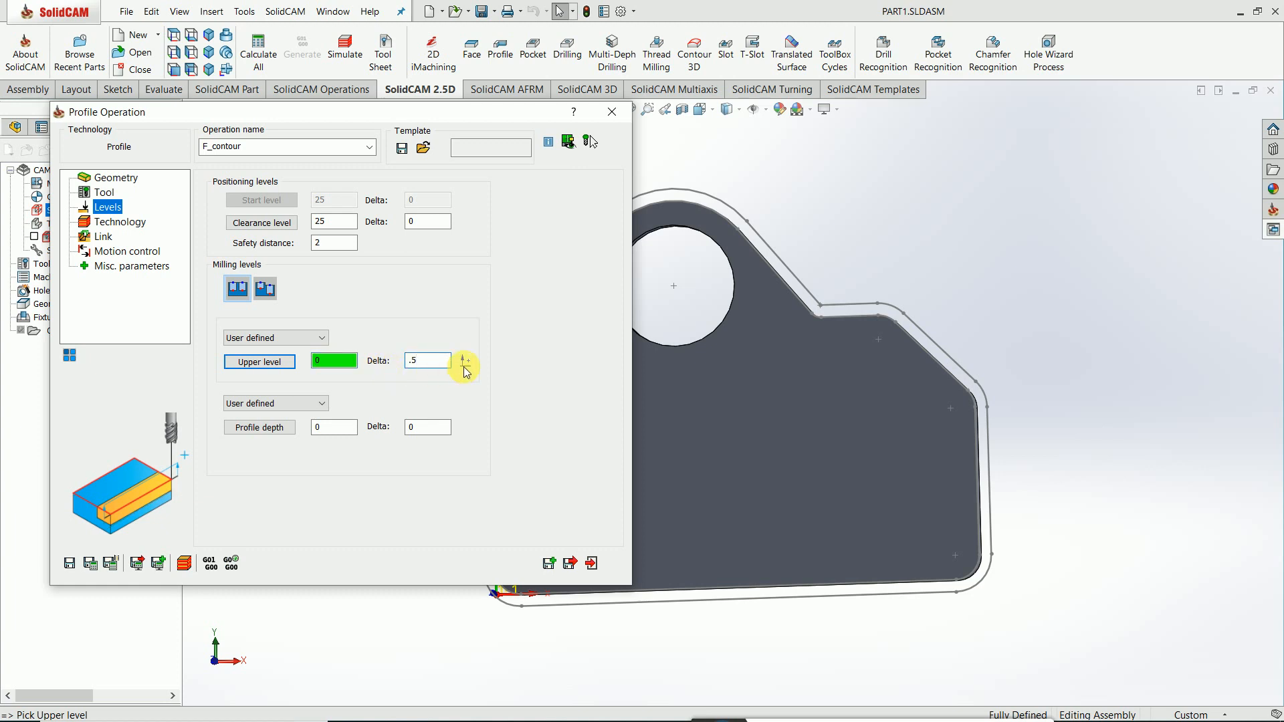
Step: Define the profile depth by picking the plate's back face as the lower level
left_click(271, 432)
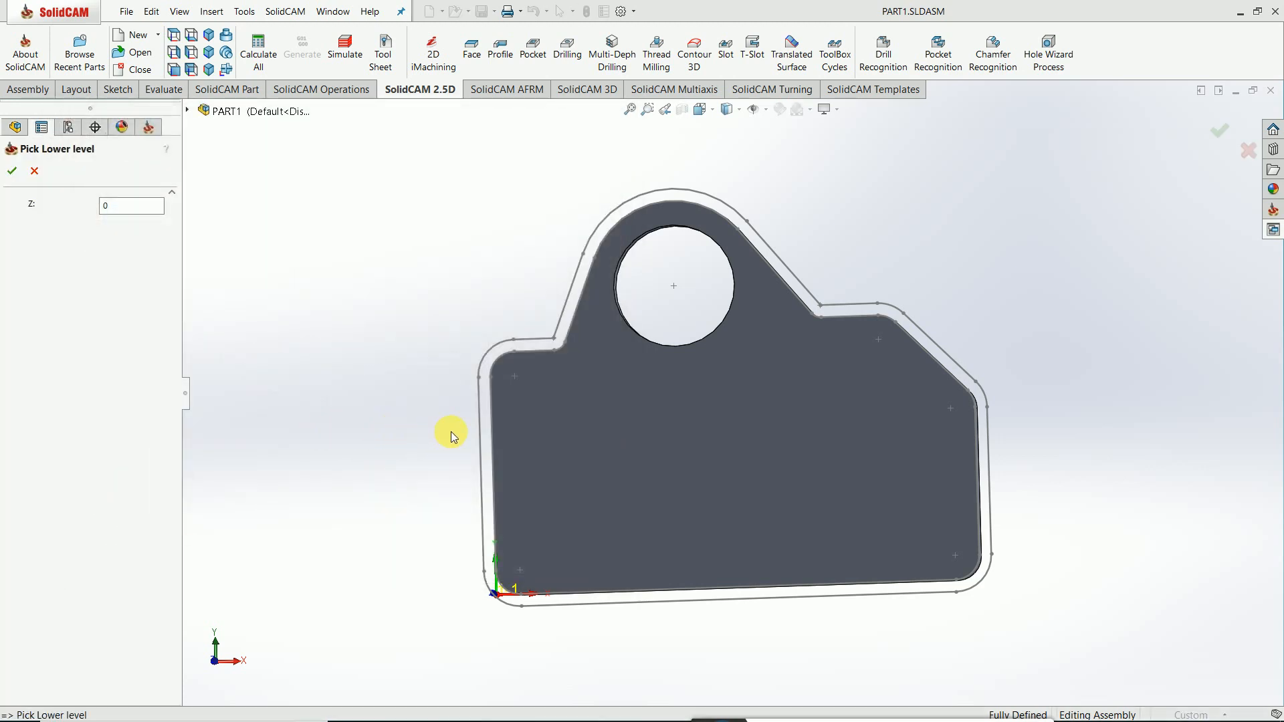
middle_click_drag(451, 432, 741, 431)
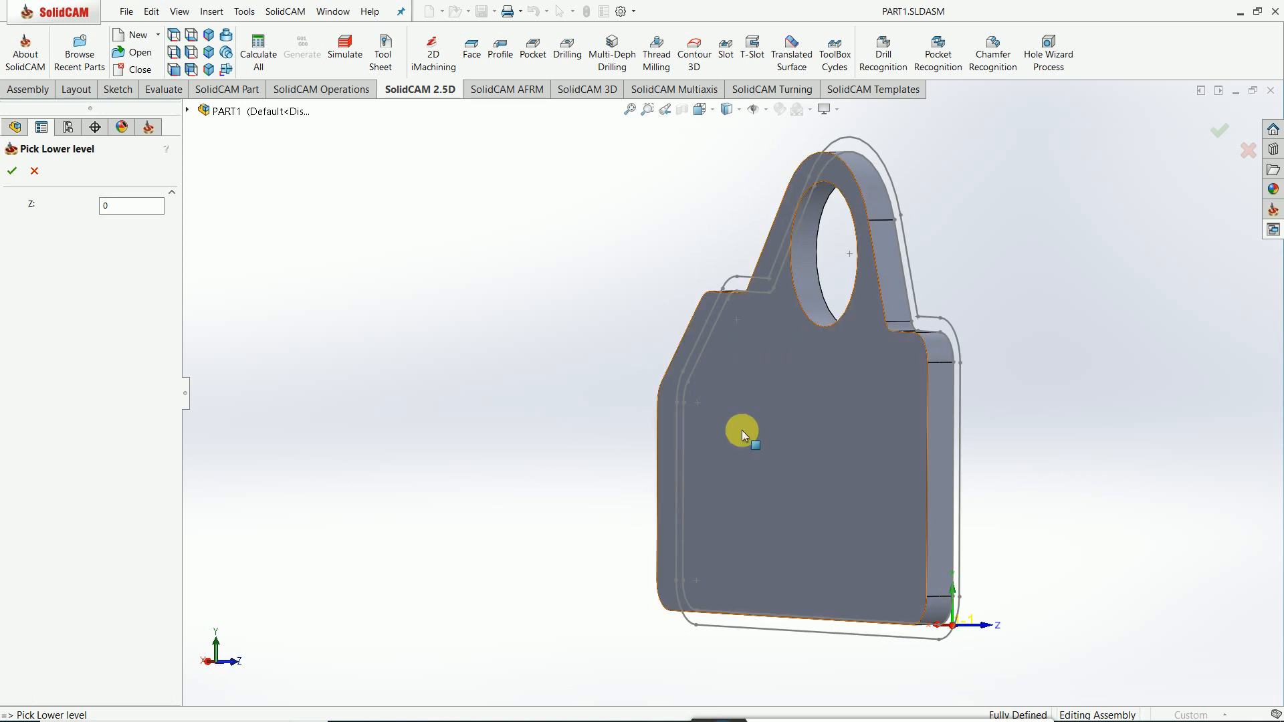
left_click(866, 416)
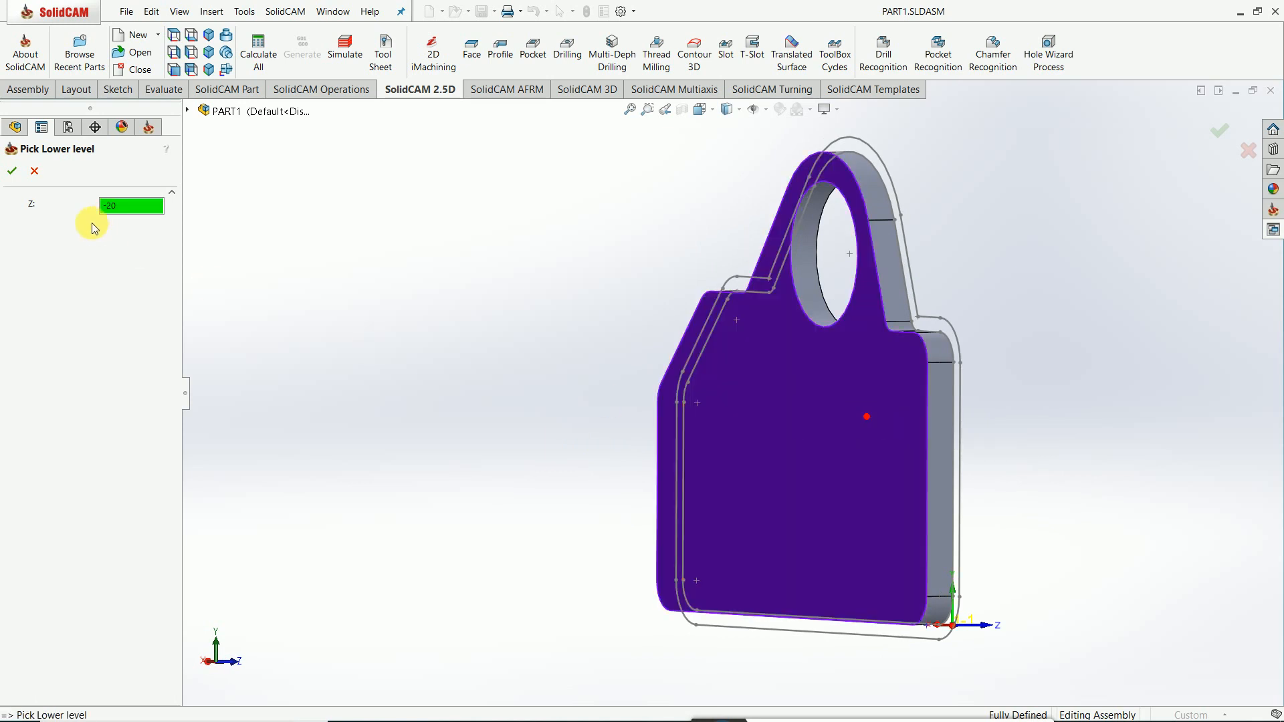
left_click(33, 176)
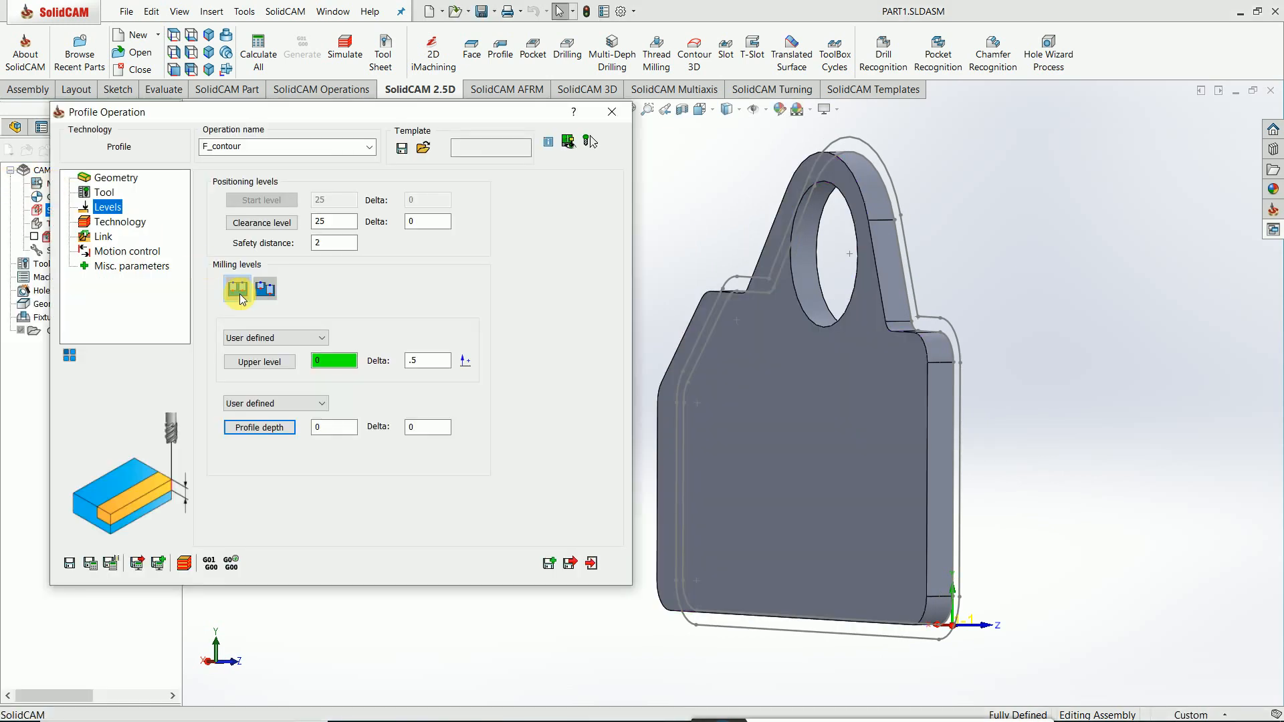
left_click(284, 433)
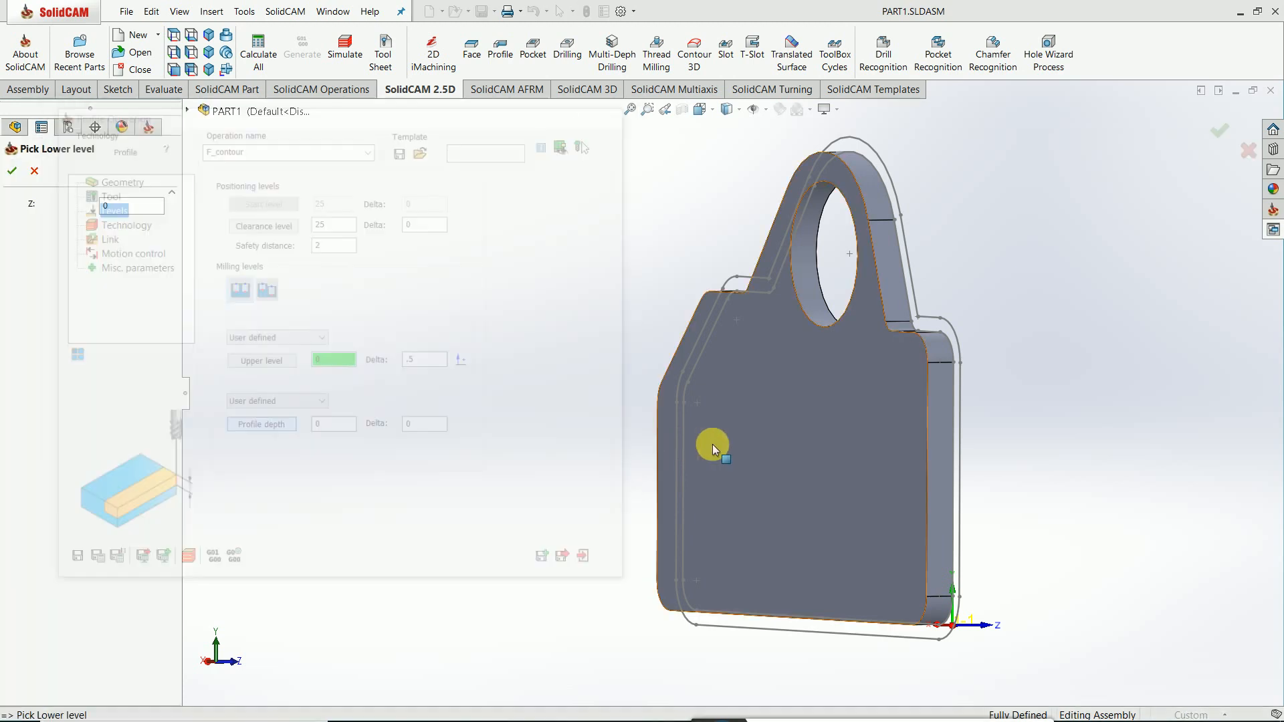
left_click(736, 444)
left_click(12, 171)
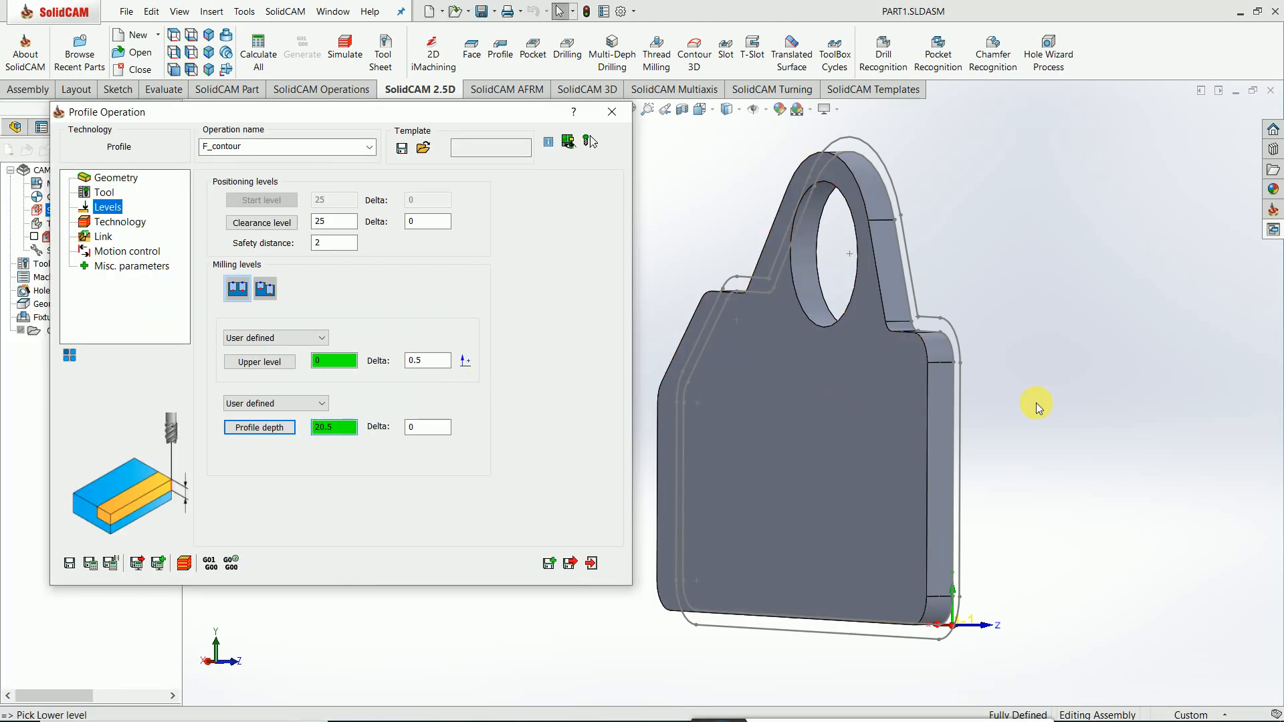
Step: Enable rough passes and disable finish passes in the Profile operation's technology settings
middle_click_drag(909, 435, 670, 453)
left_click(120, 222)
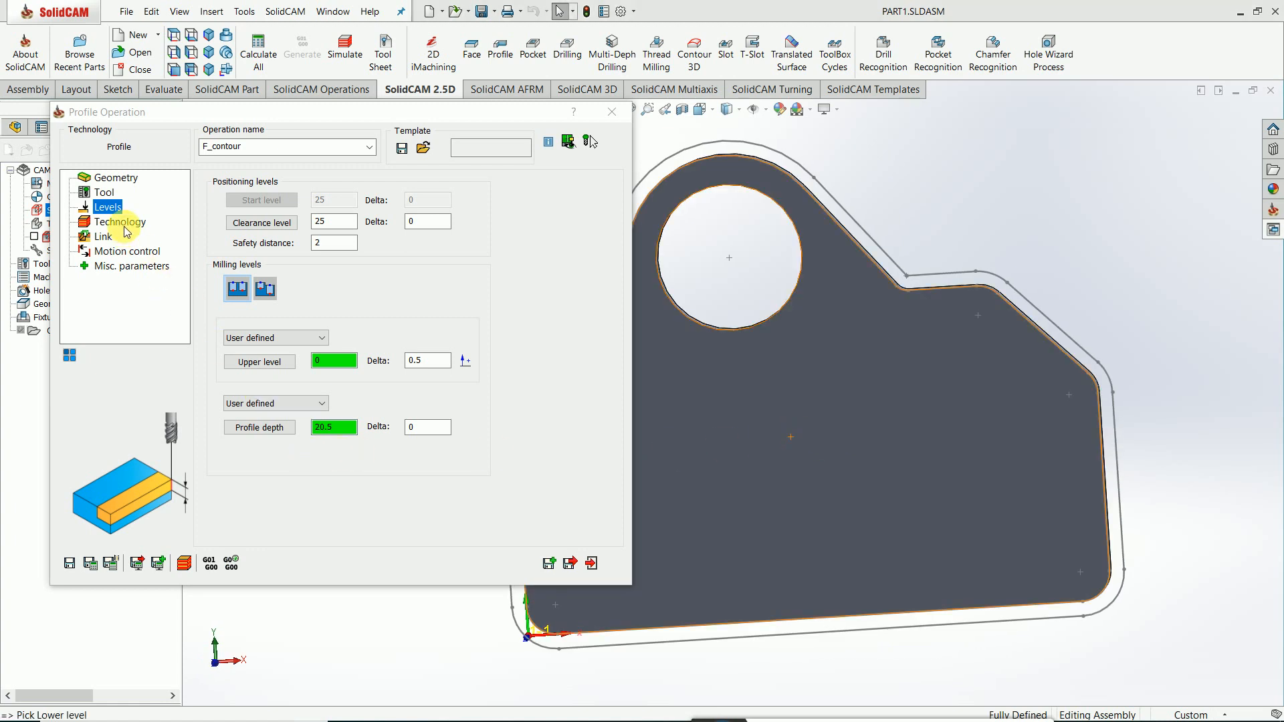
left_click(432, 278)
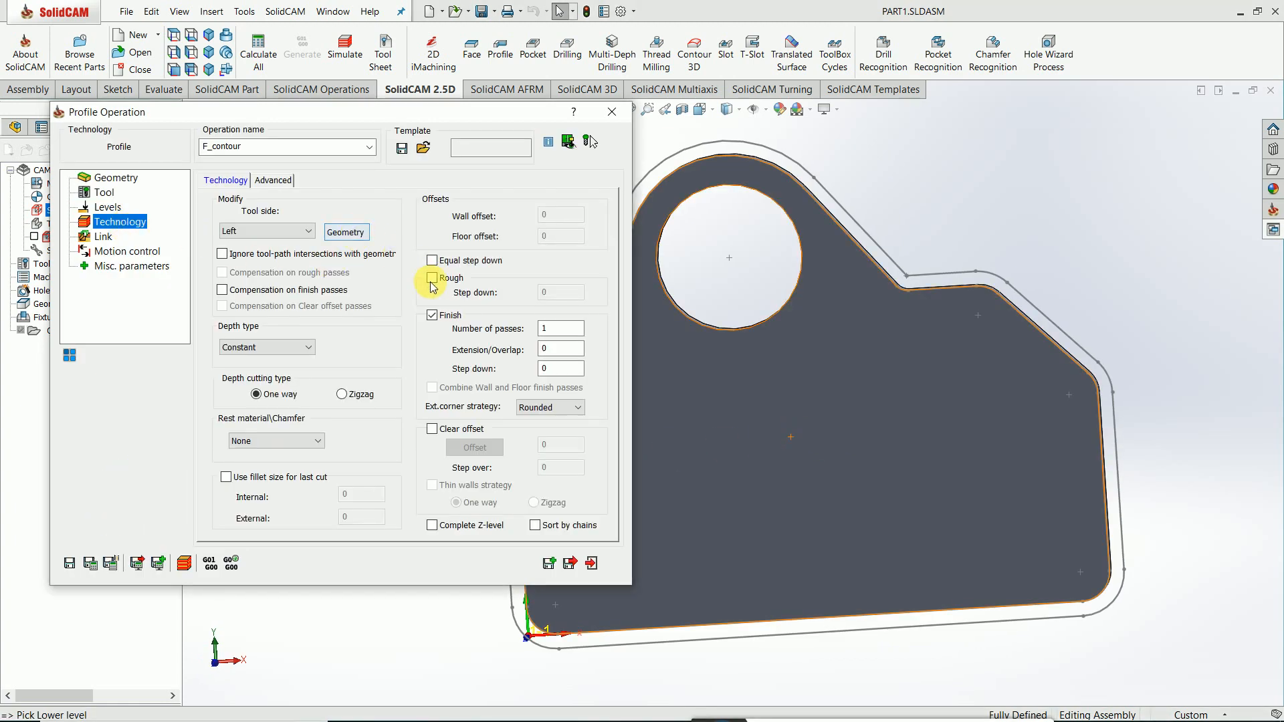
left_click(432, 315)
left_click(432, 278)
left_click(432, 278)
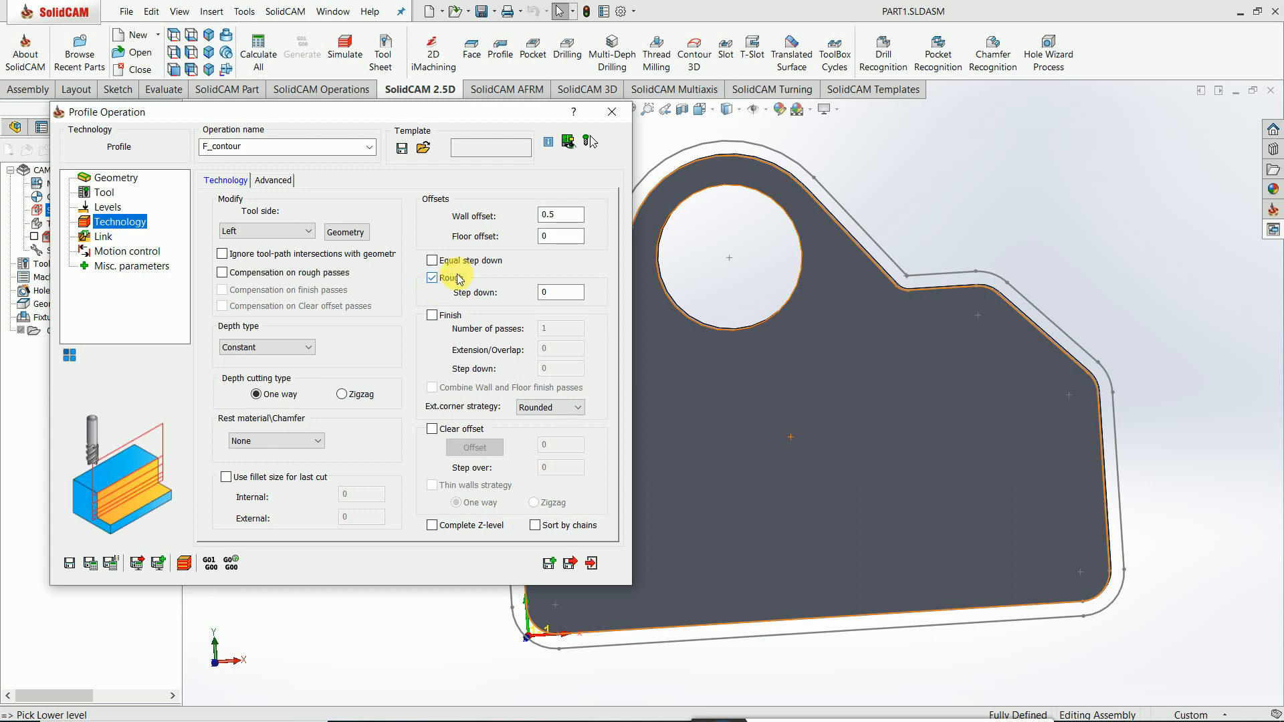
Step: Set the roughing wall offset to 0.5 and keep the floor offset at 0
left_click(576, 212)
type("0.5")
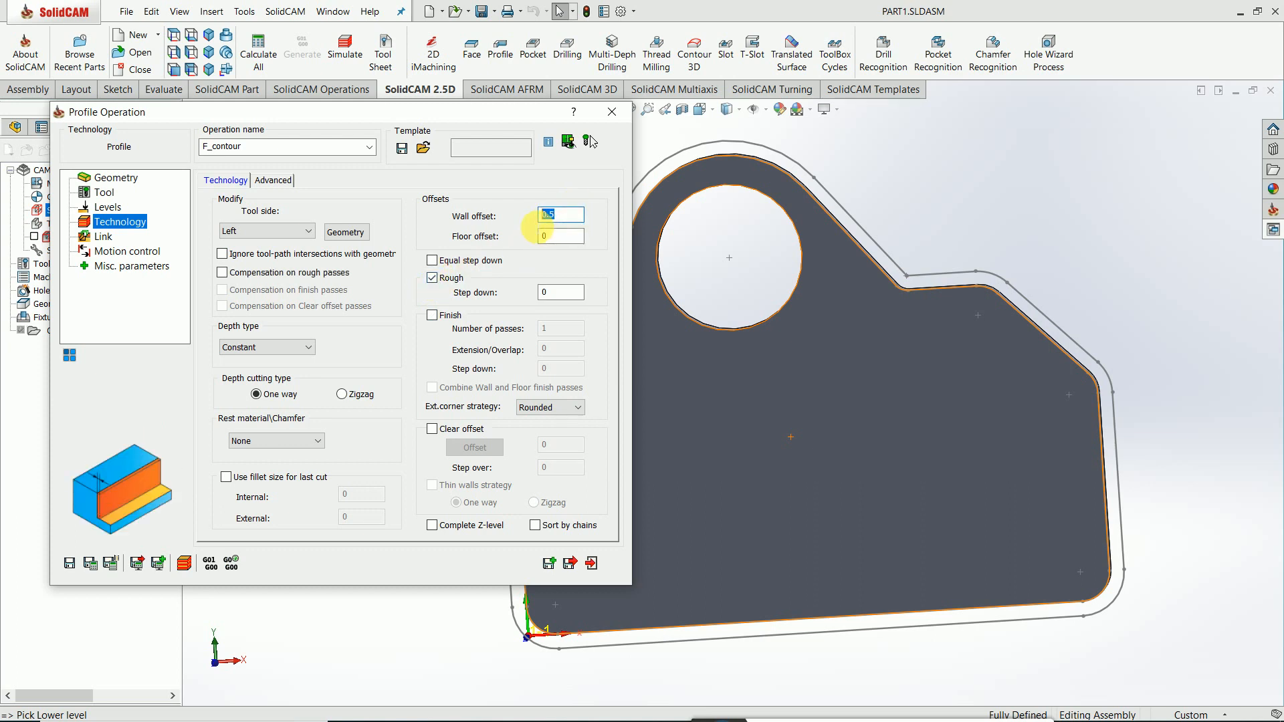
left_click(543, 237)
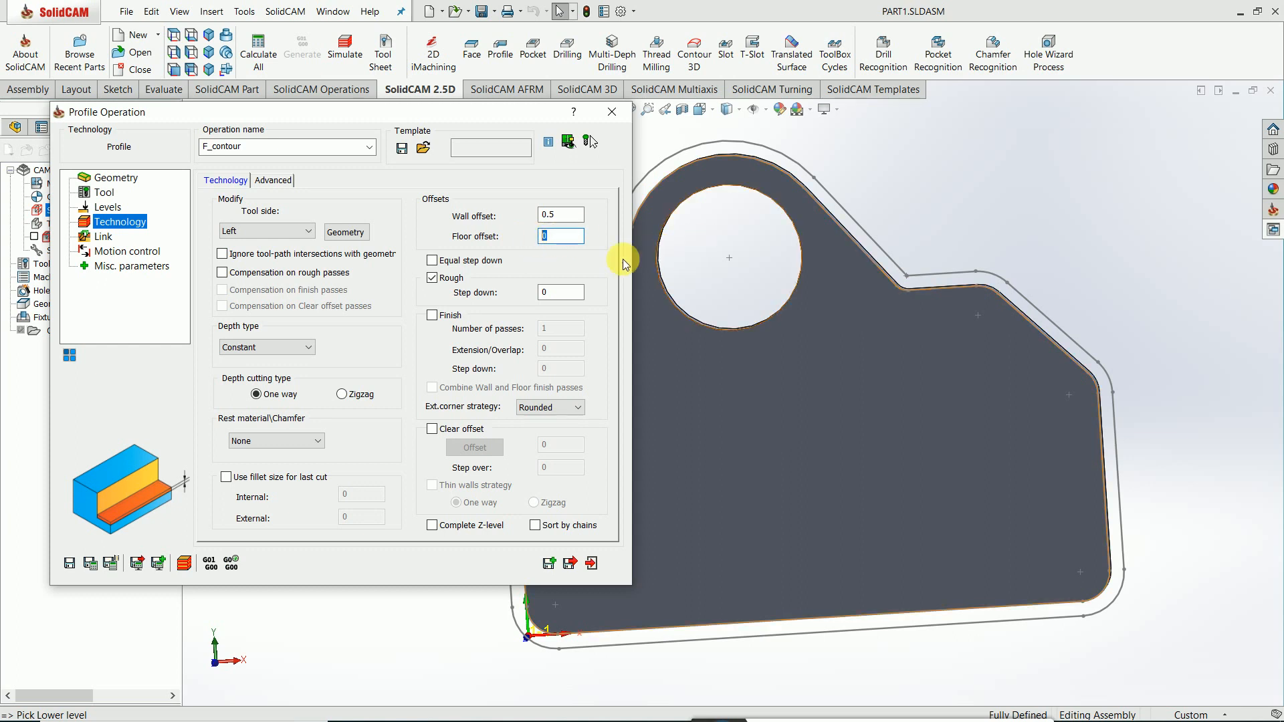
left_click(565, 216)
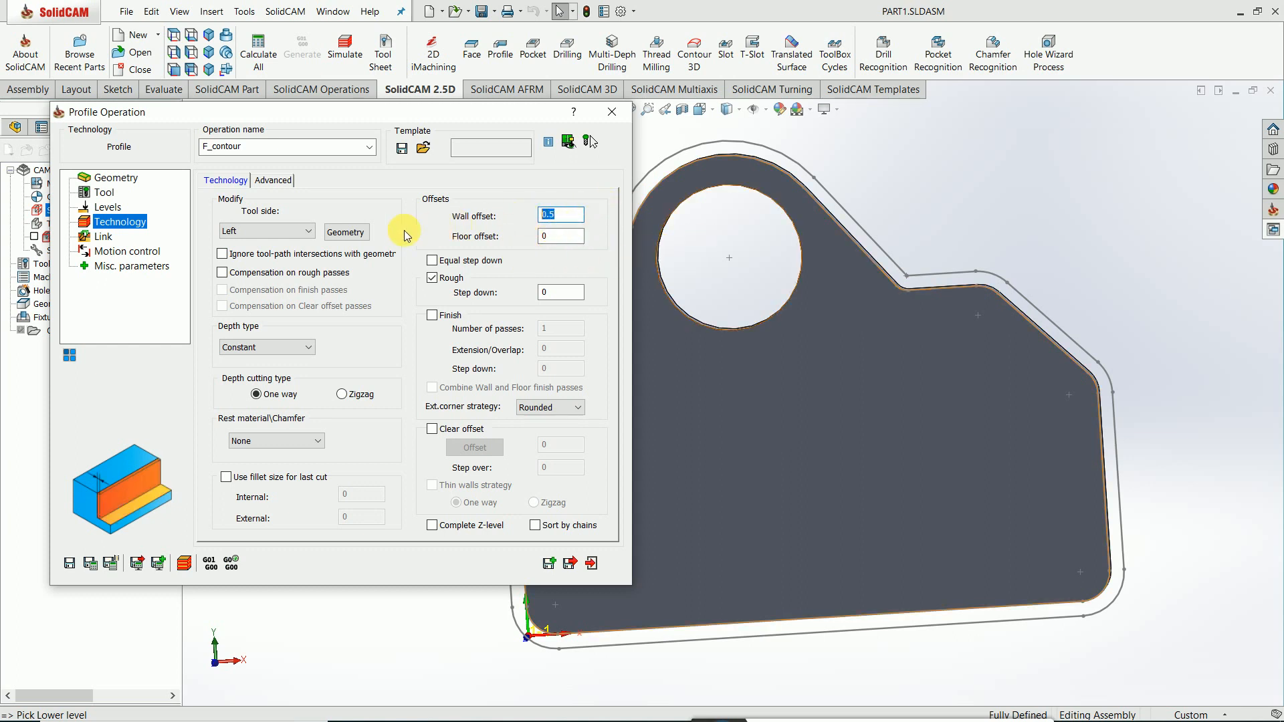
Step: Check the tool side on the contour chain by trying Right, and return it to Left so the tool runs outside the plate
left_click(348, 233)
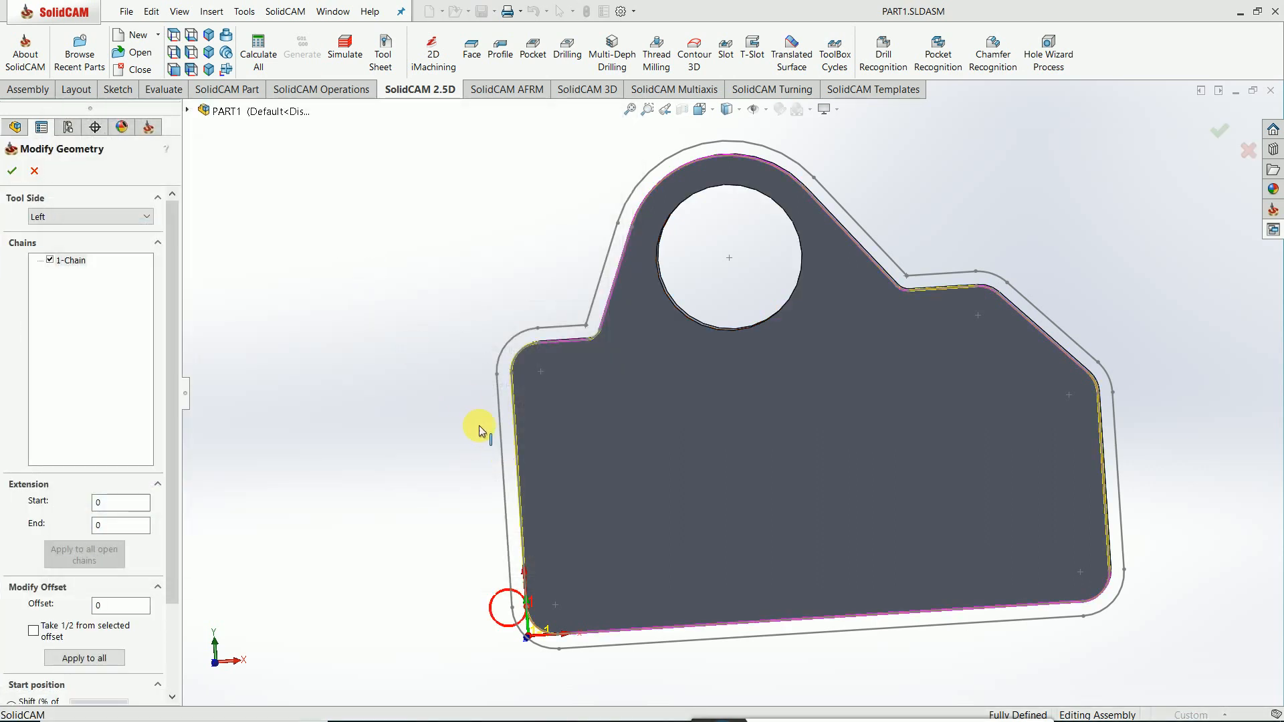
middle_click_drag(479, 426, 511, 466)
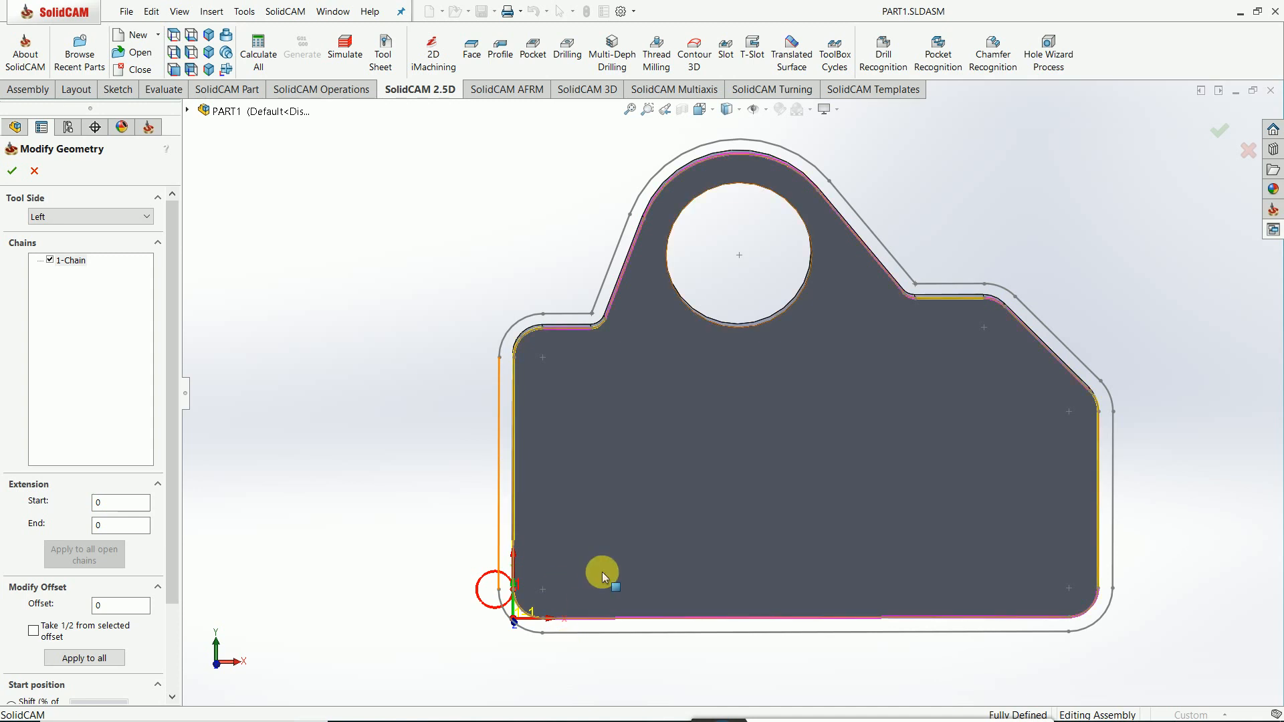
scroll(602, 572, "down", 2)
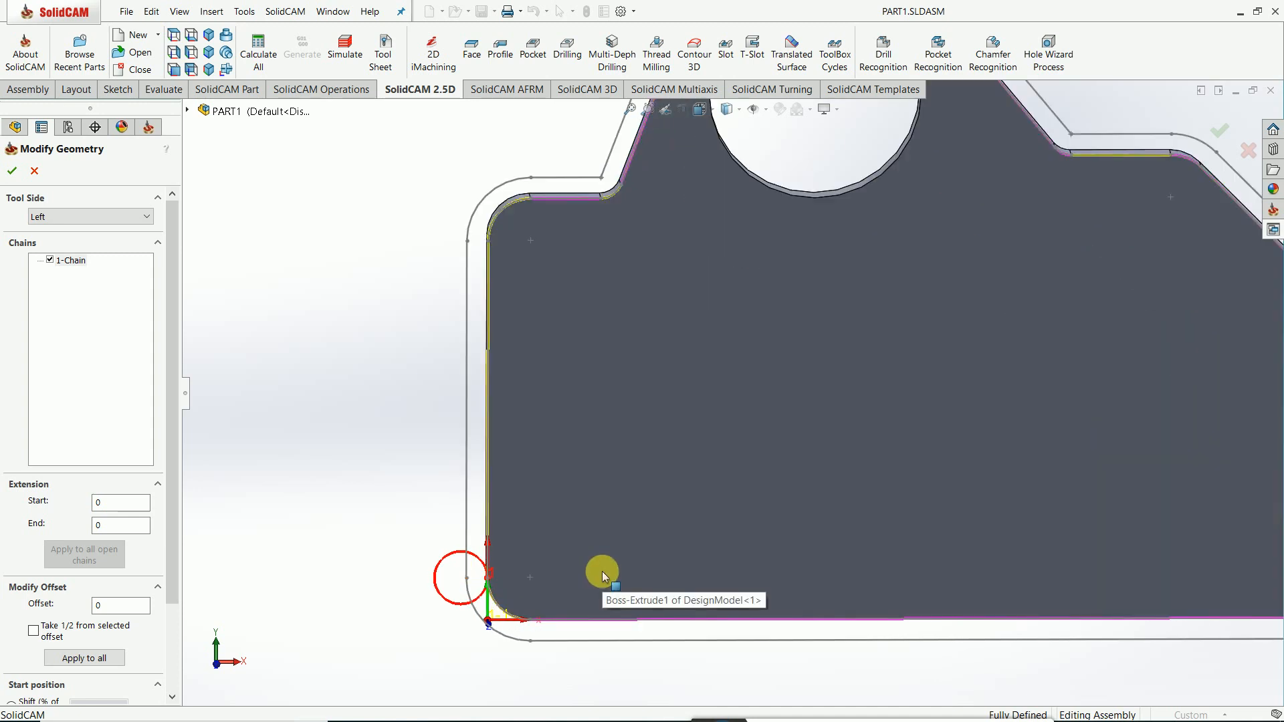
left_click(82, 221)
left_click(75, 239)
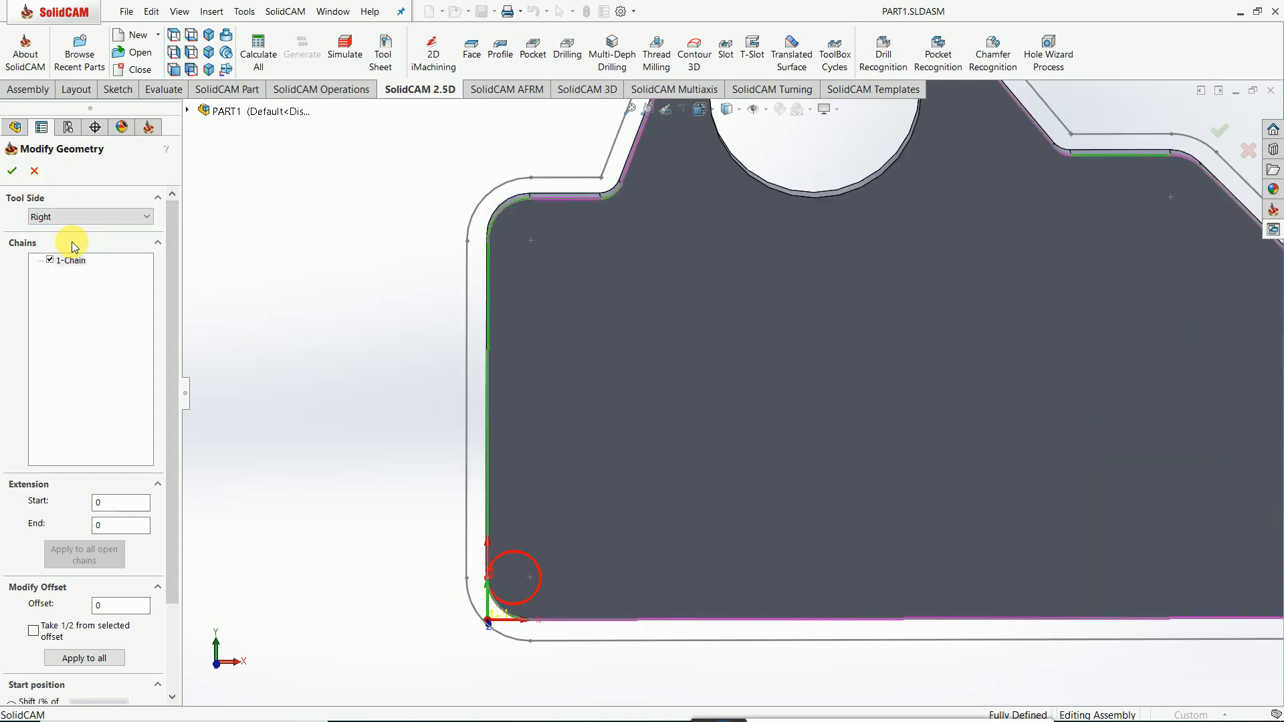
left_click(77, 221)
left_click(70, 232)
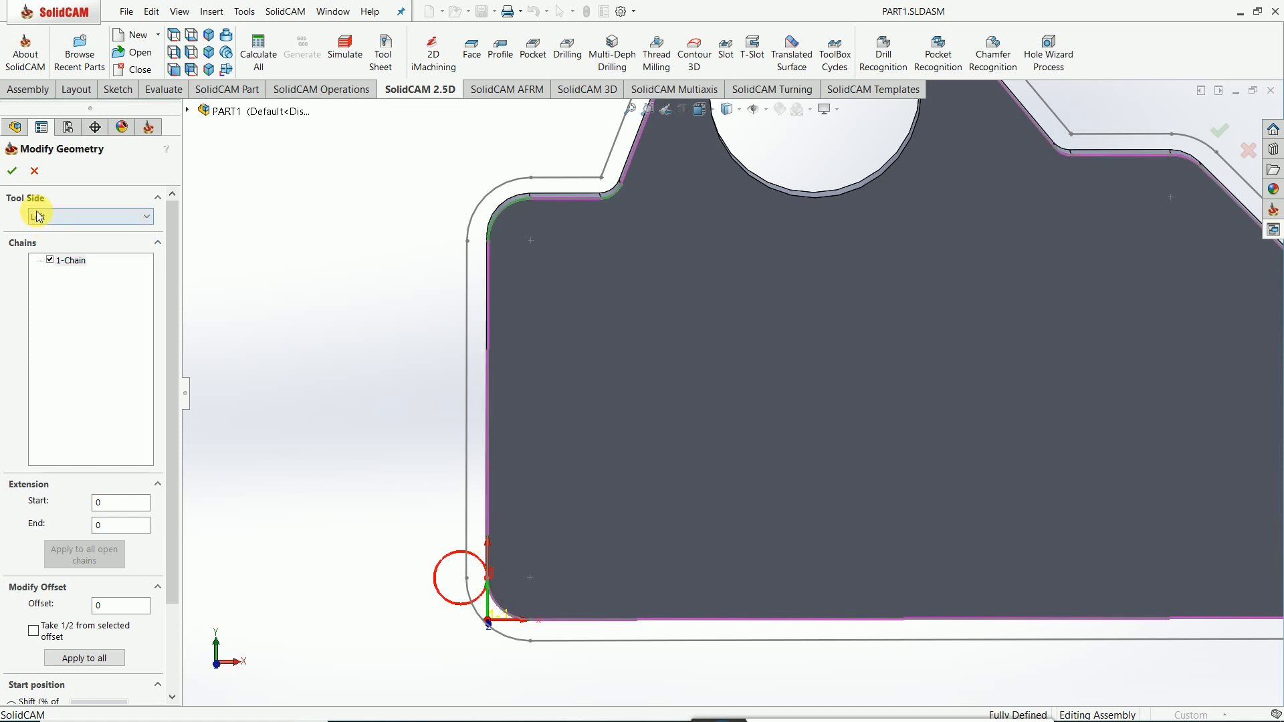
left_click(14, 173)
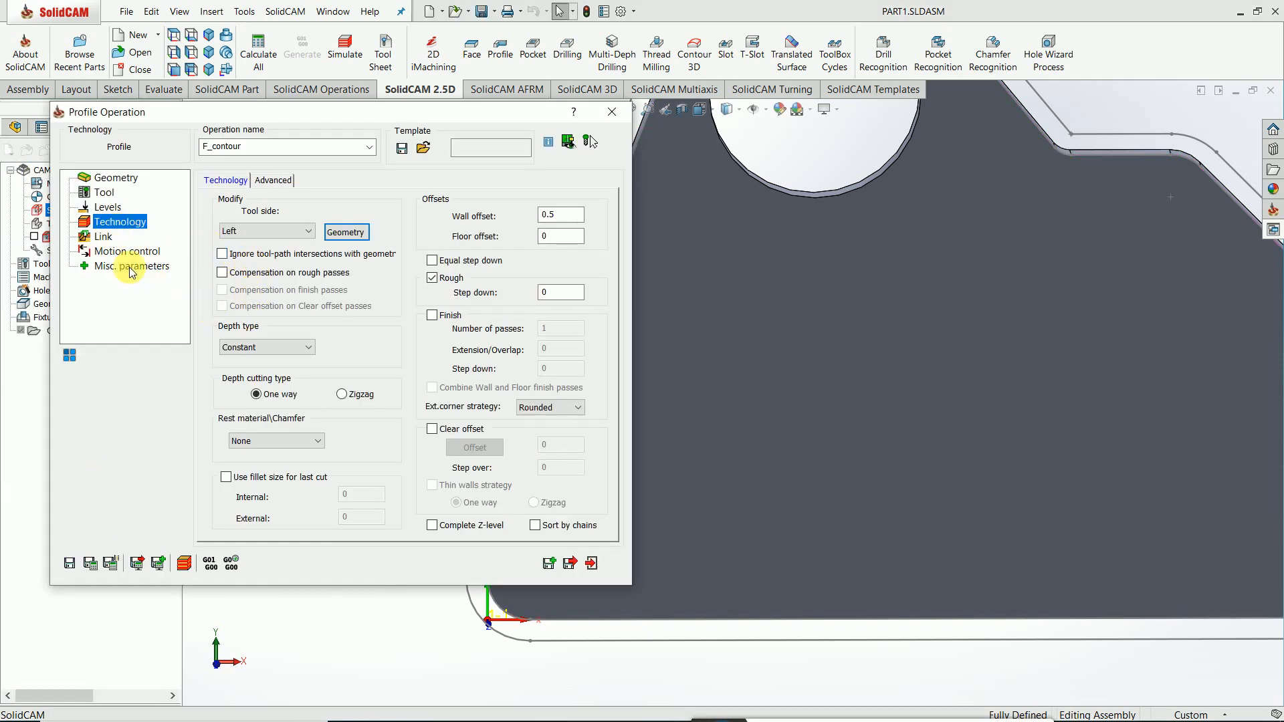
Step: Set the Profile operation's lead-in to None with the lead-out same as lead-in, and save and calculate the operation
left_click(103, 236)
left_click(300, 314)
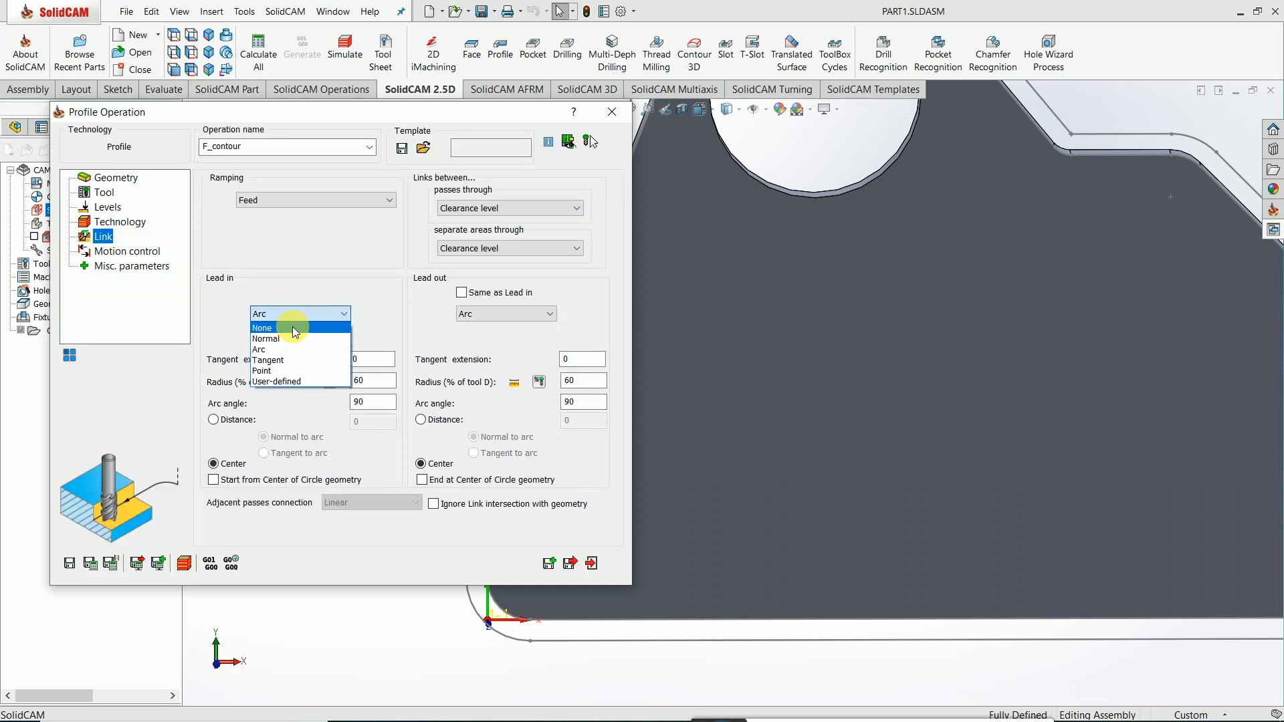
left_click(295, 328)
left_click(462, 293)
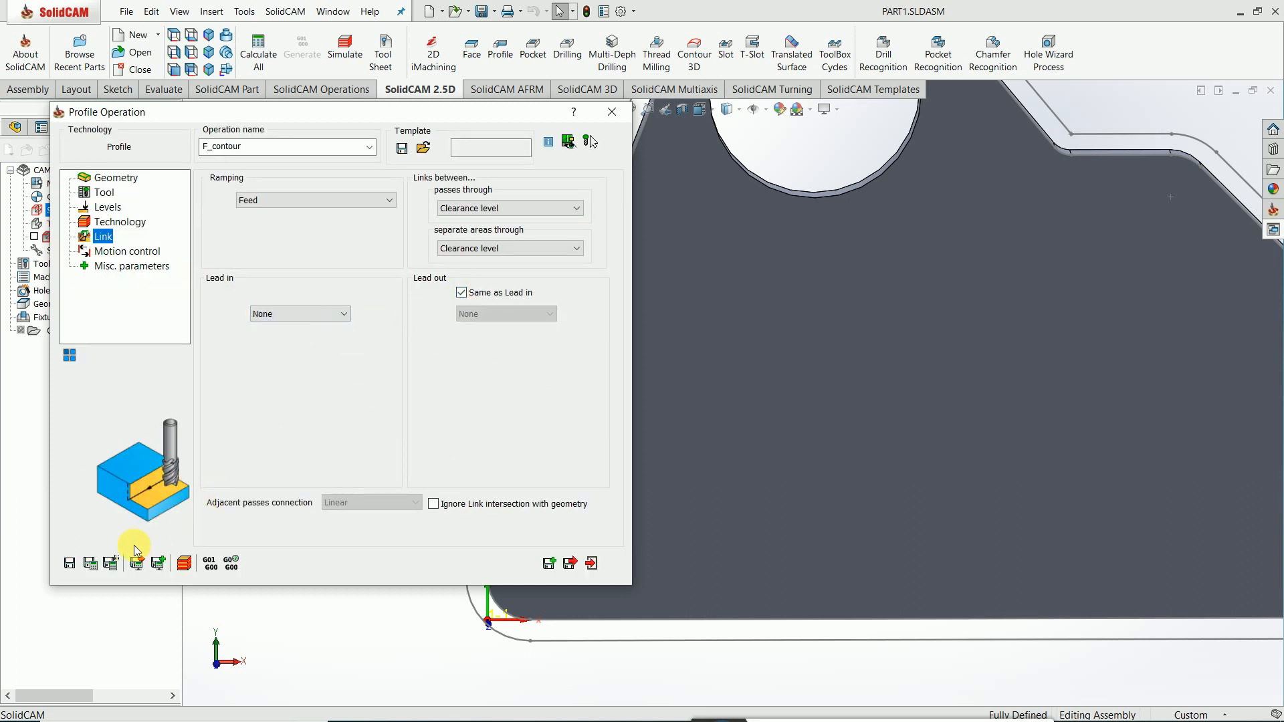
left_click(89, 564)
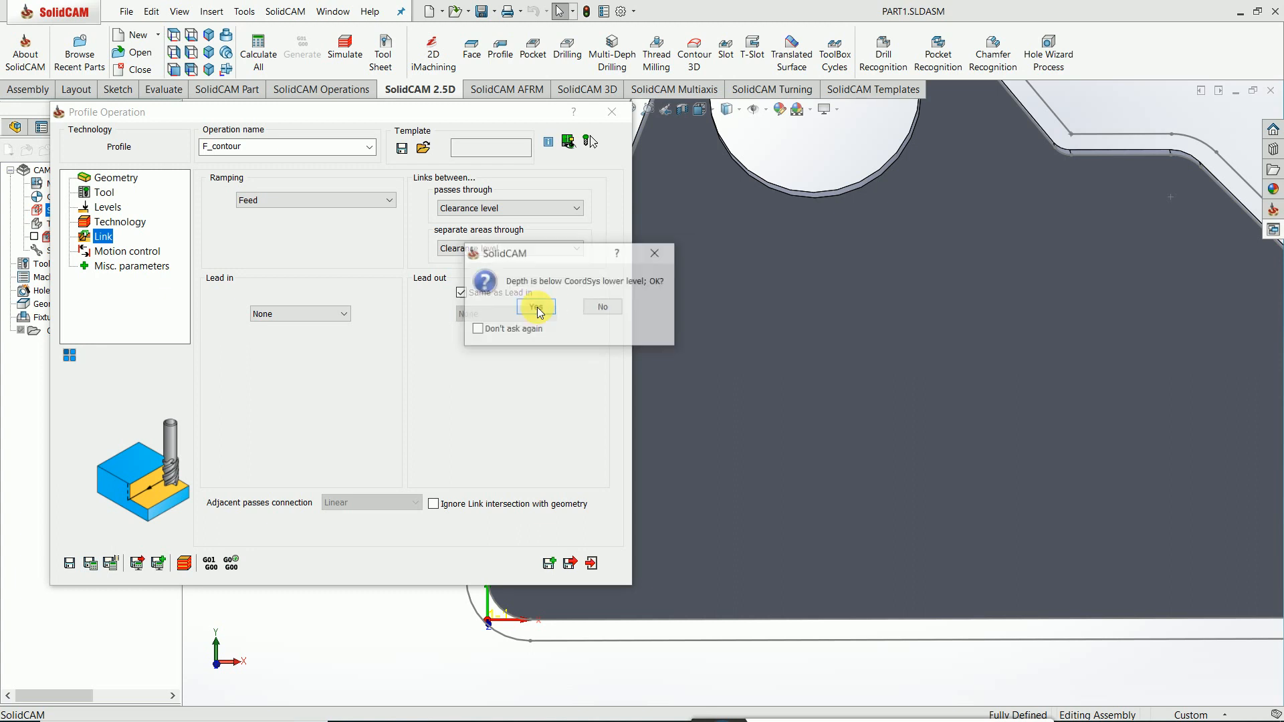
left_click(536, 309)
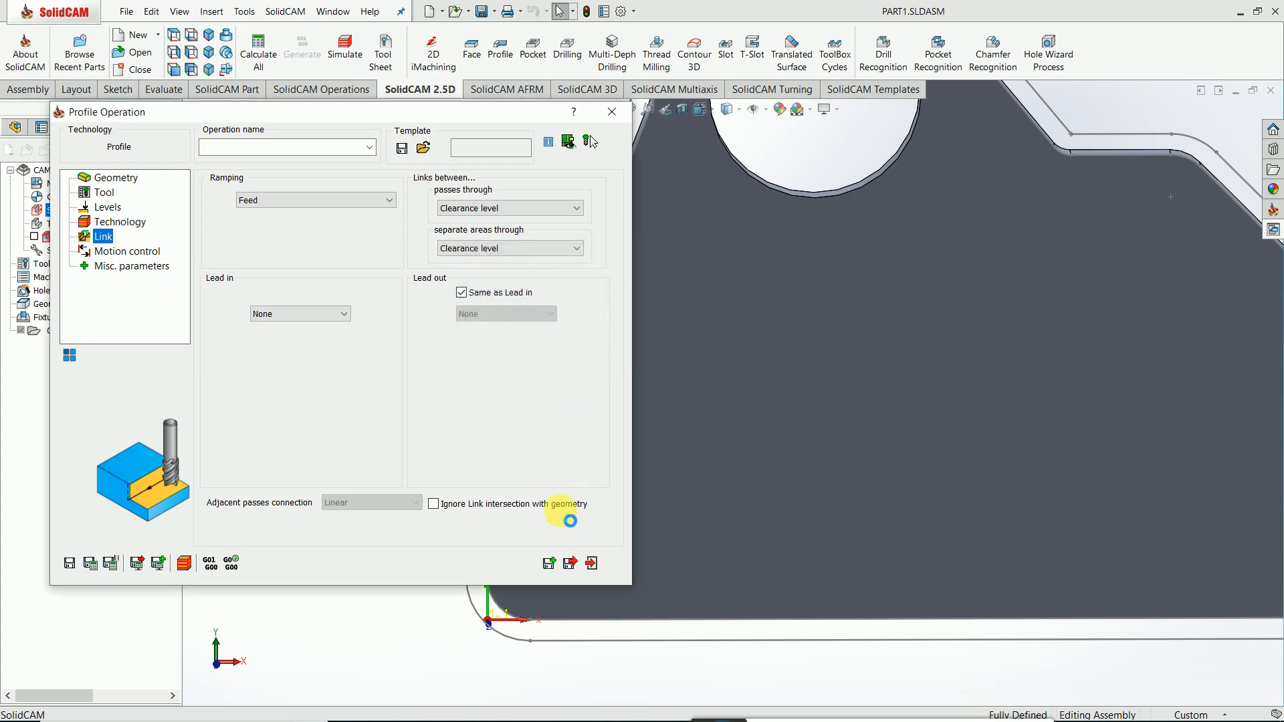
left_click(594, 564)
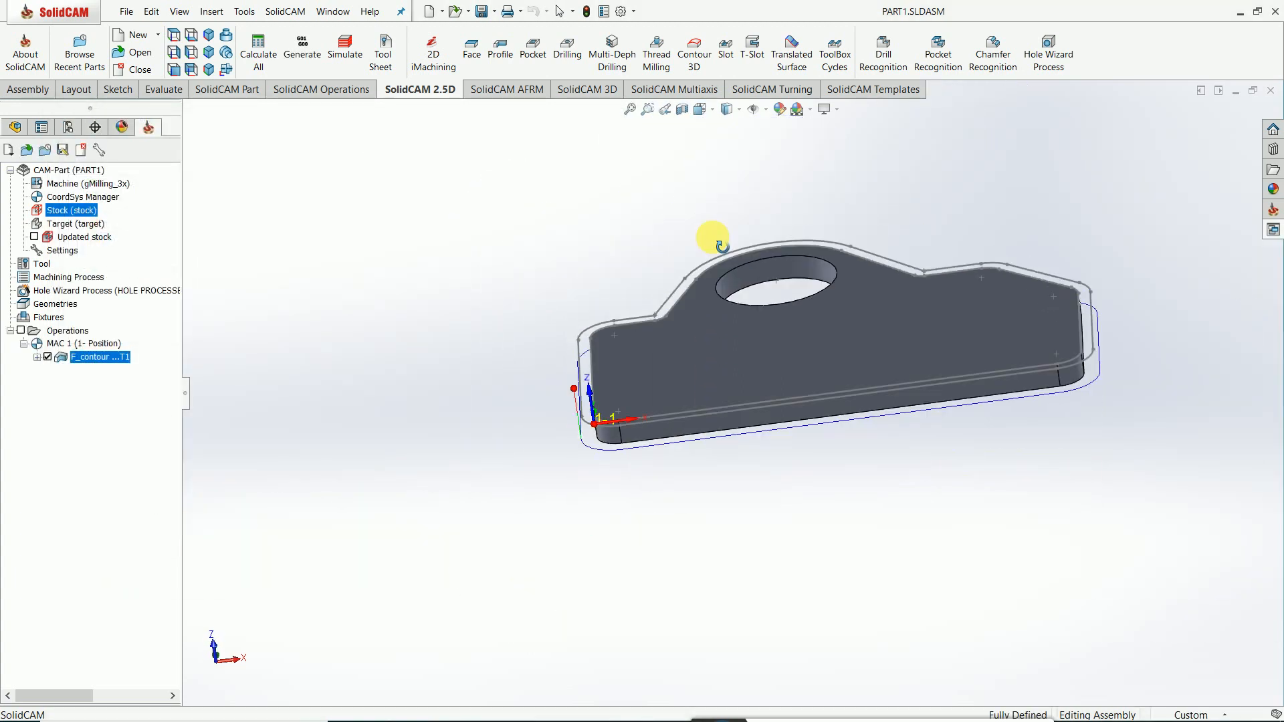
Step: Set the roughing step down of the F_contour operation to 1, and save and recalculate it
scroll(699, 400, "down", 5)
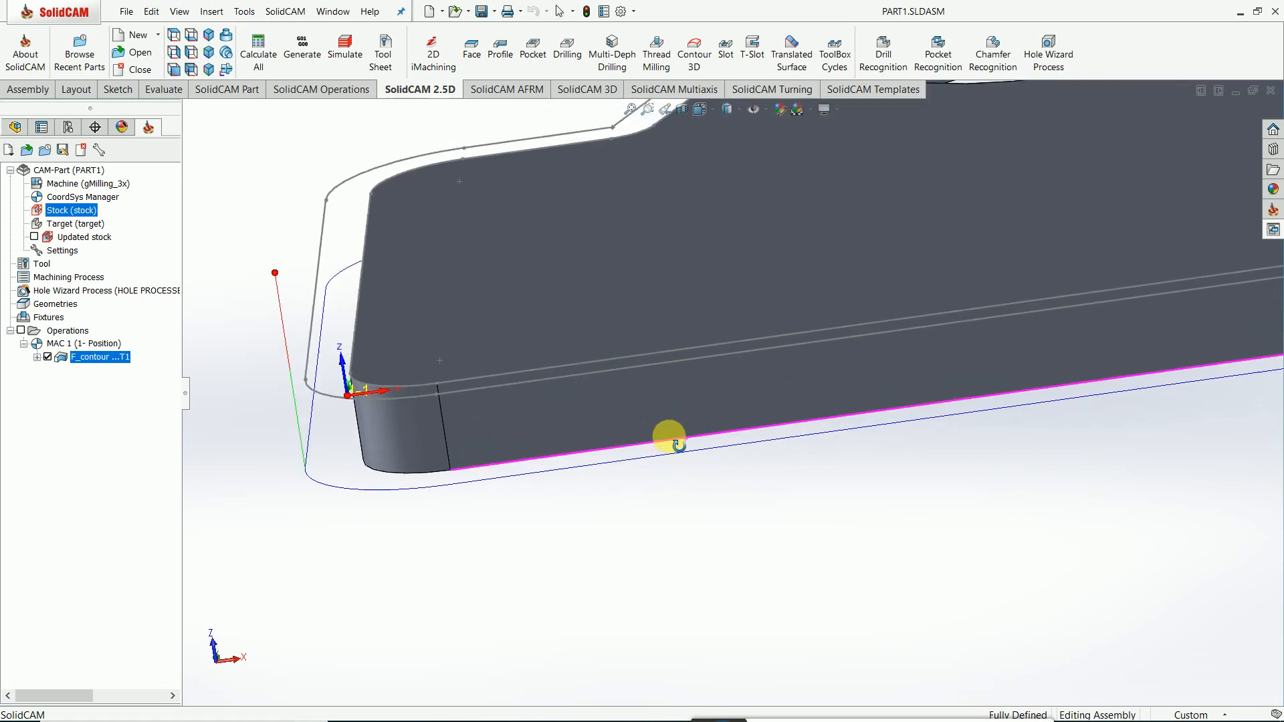
middle_click_drag(674, 443, 662, 408)
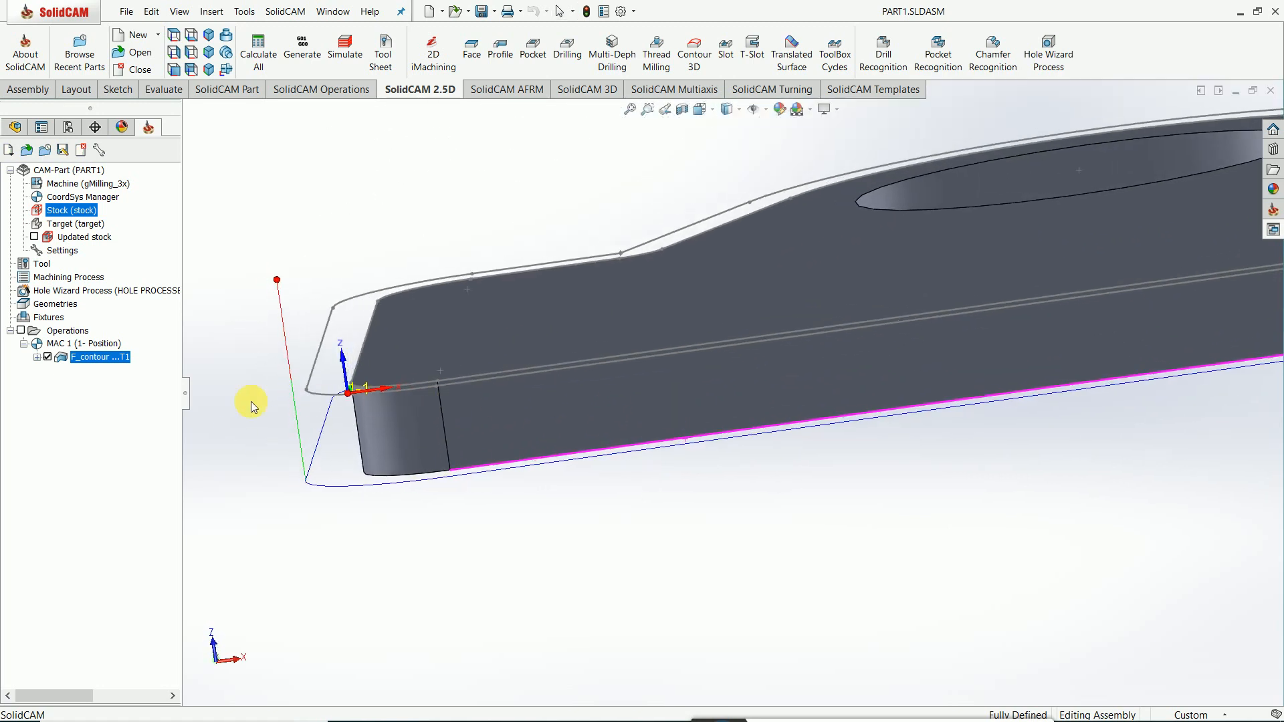
double_click(117, 358)
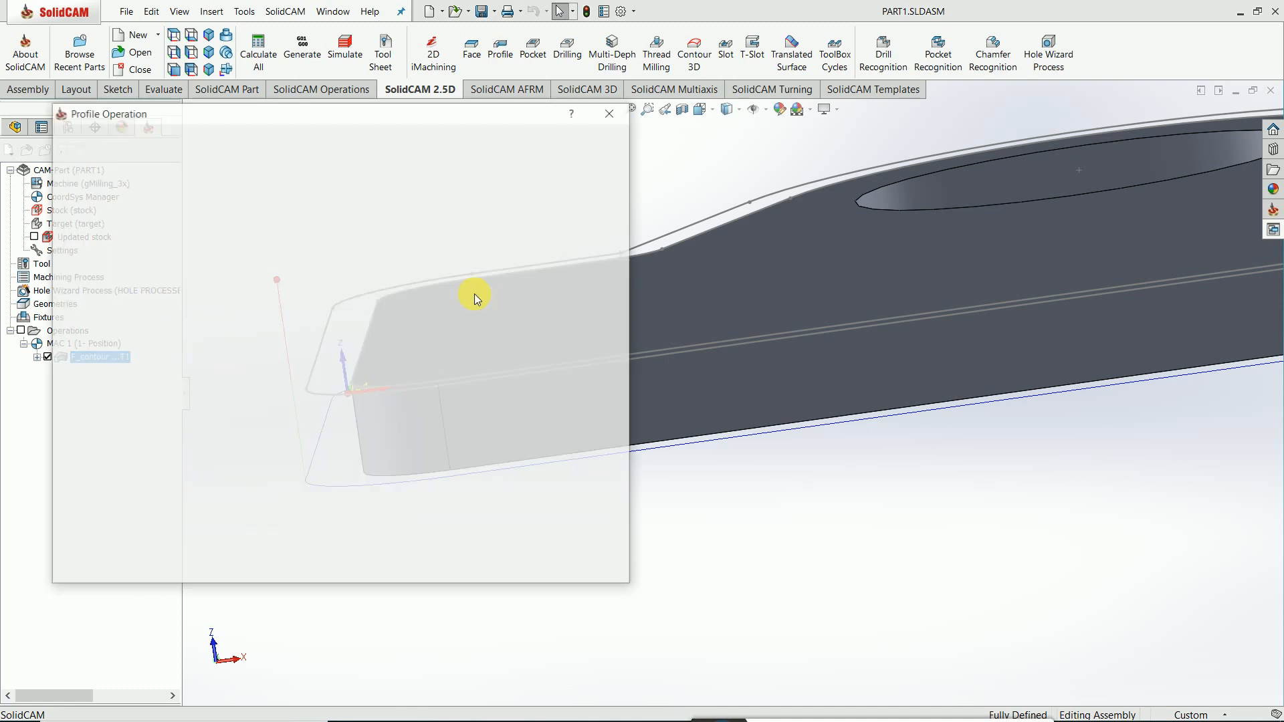
left_click(127, 224)
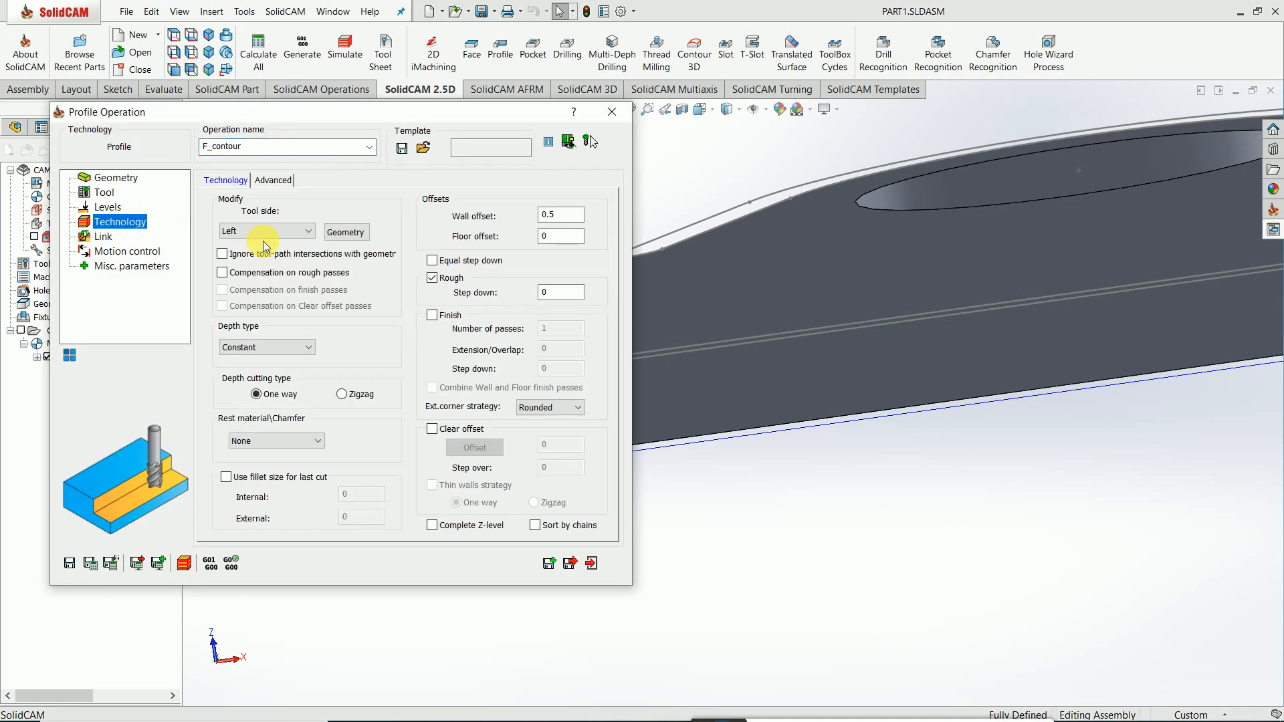
left_click(561, 292)
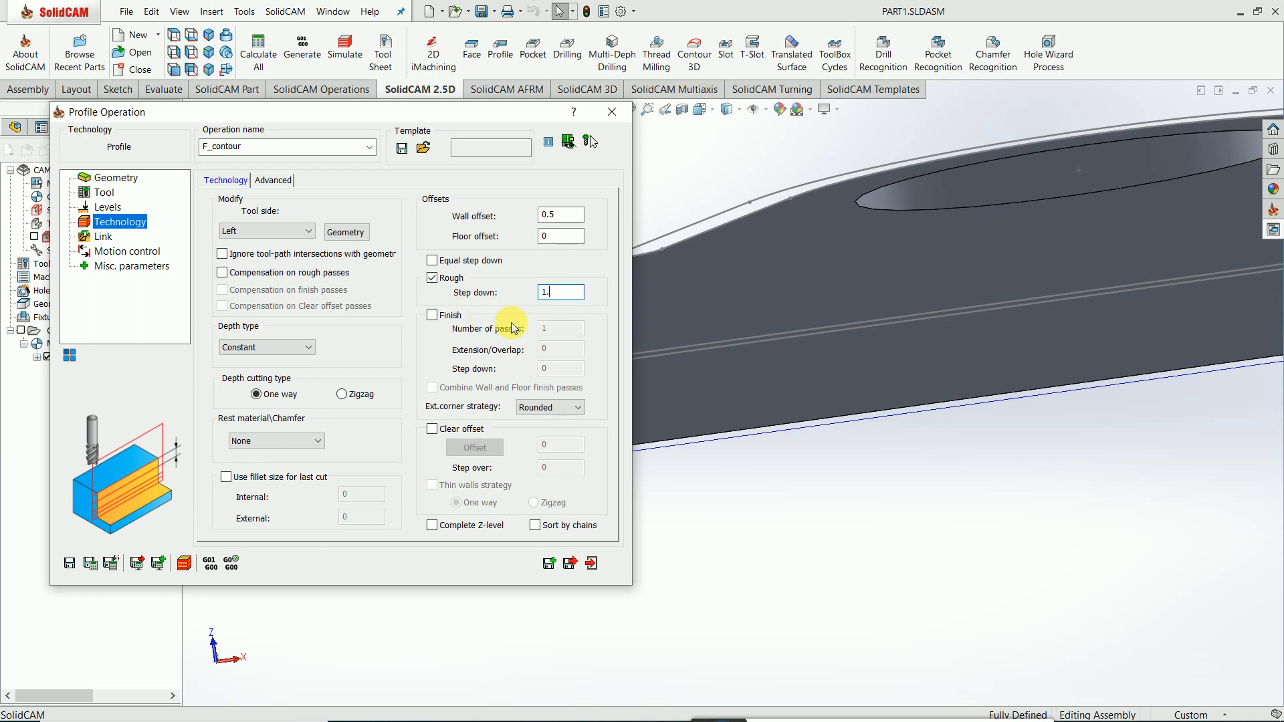
left_click(94, 563)
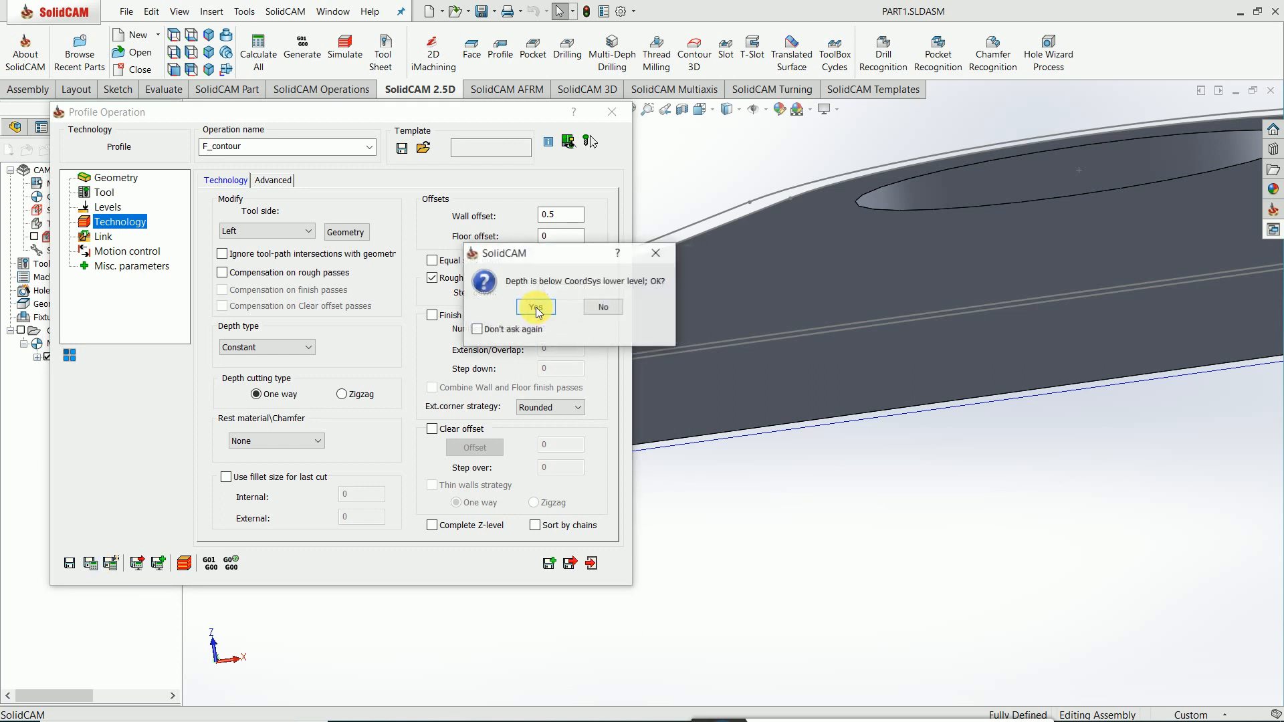
left_click(537, 309)
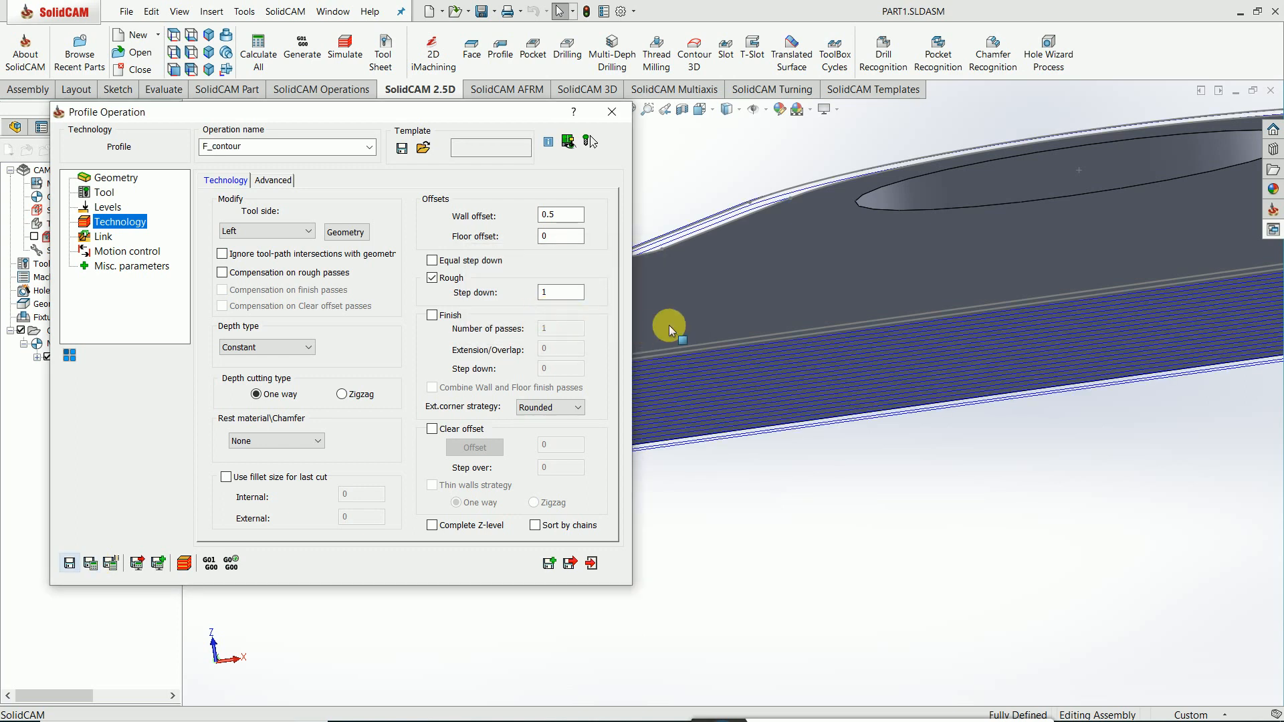
left_click(591, 567)
Step: Simulate the F_contour operation in SolidVerify, first in single-step mode and continuously to the end, and close the simulation
mouse_move(717, 373)
middle_mouse_down()
mouse_move(765, 323)
mouse_move(739, 379)
mouse_move(697, 380)
middle_mouse_up()
scroll(698, 381, "up", 3)
scroll(929, 179, "up", 3)
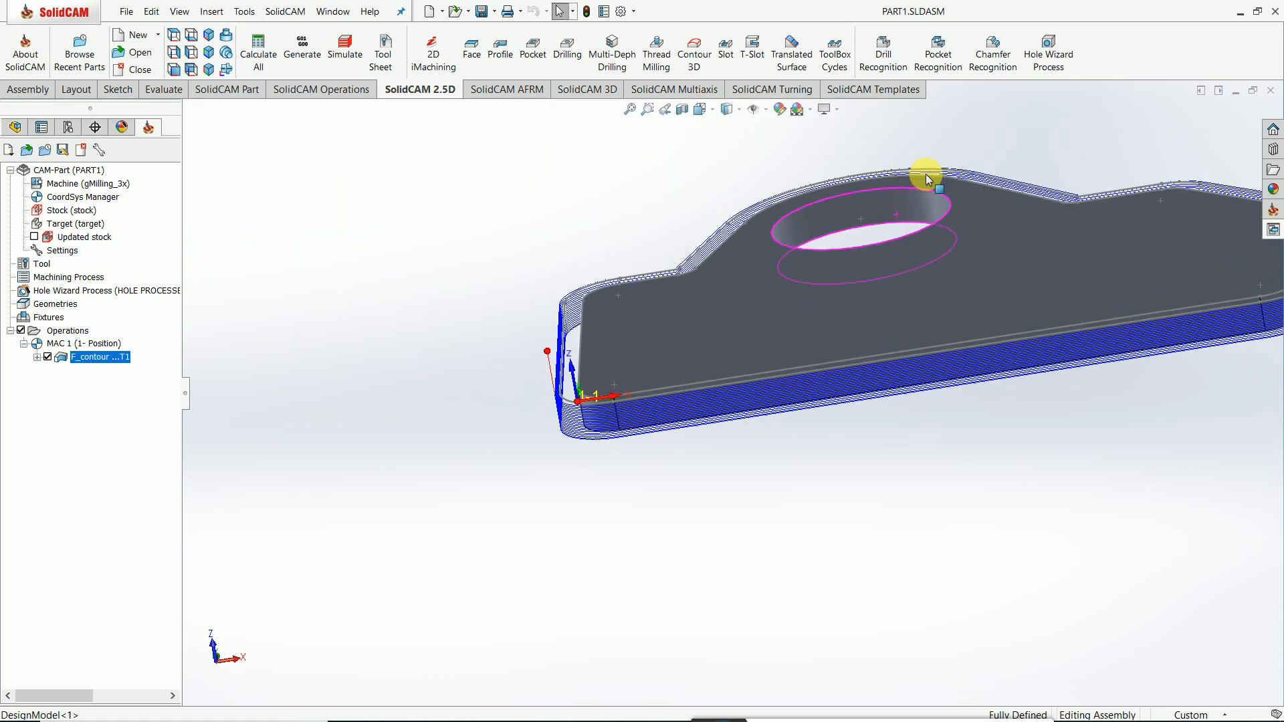
middle_click_drag(926, 174, 895, 272)
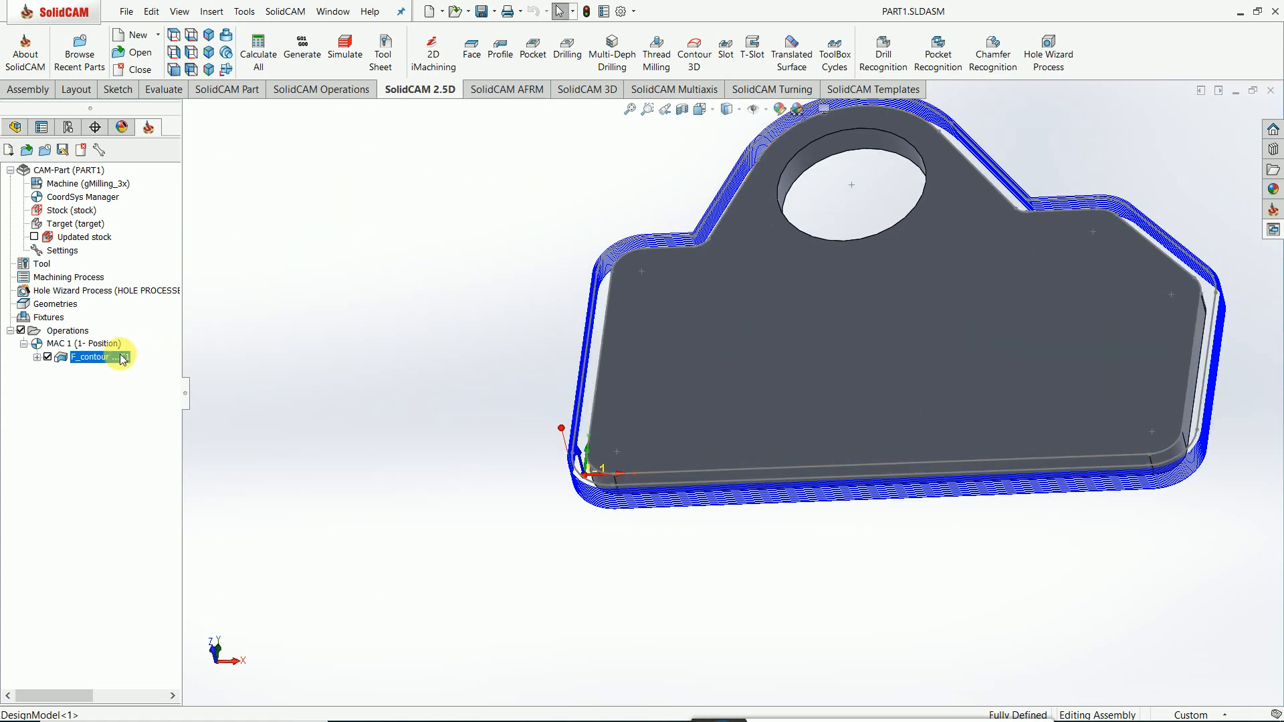
right_click(120, 358)
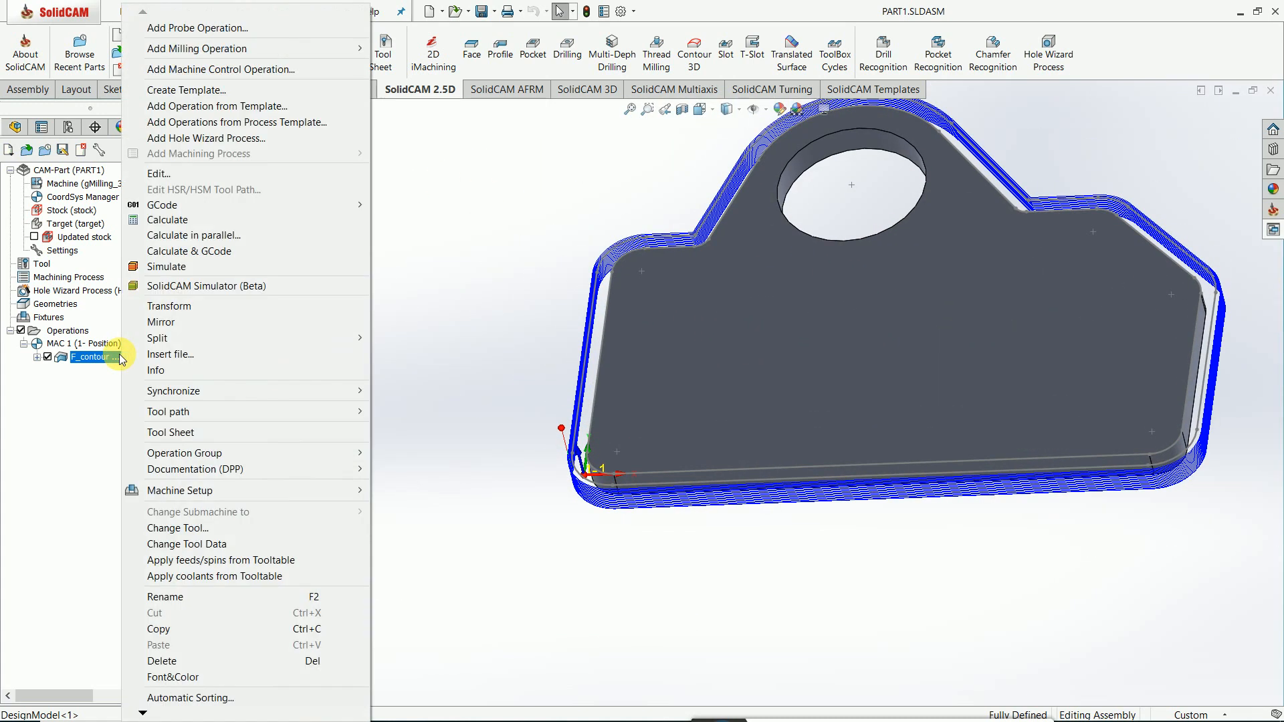
left_click(161, 268)
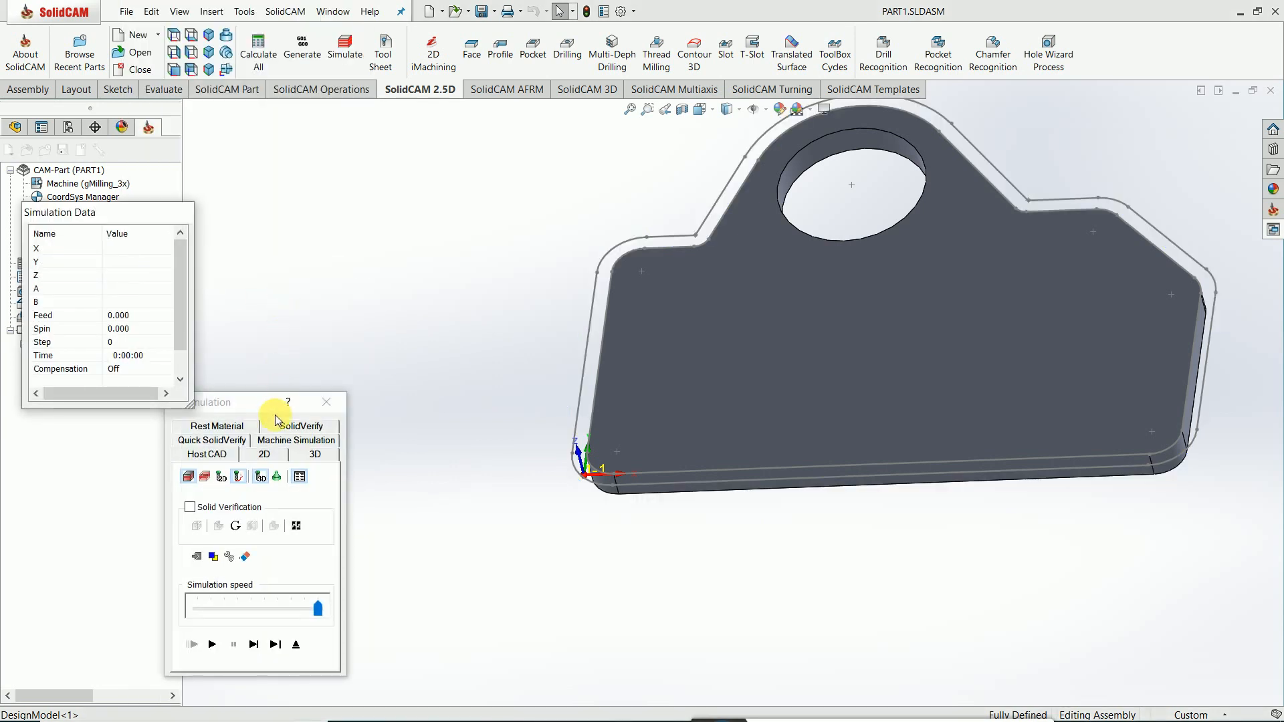
left_click_drag(270, 408, 320, 299)
left_click(361, 321)
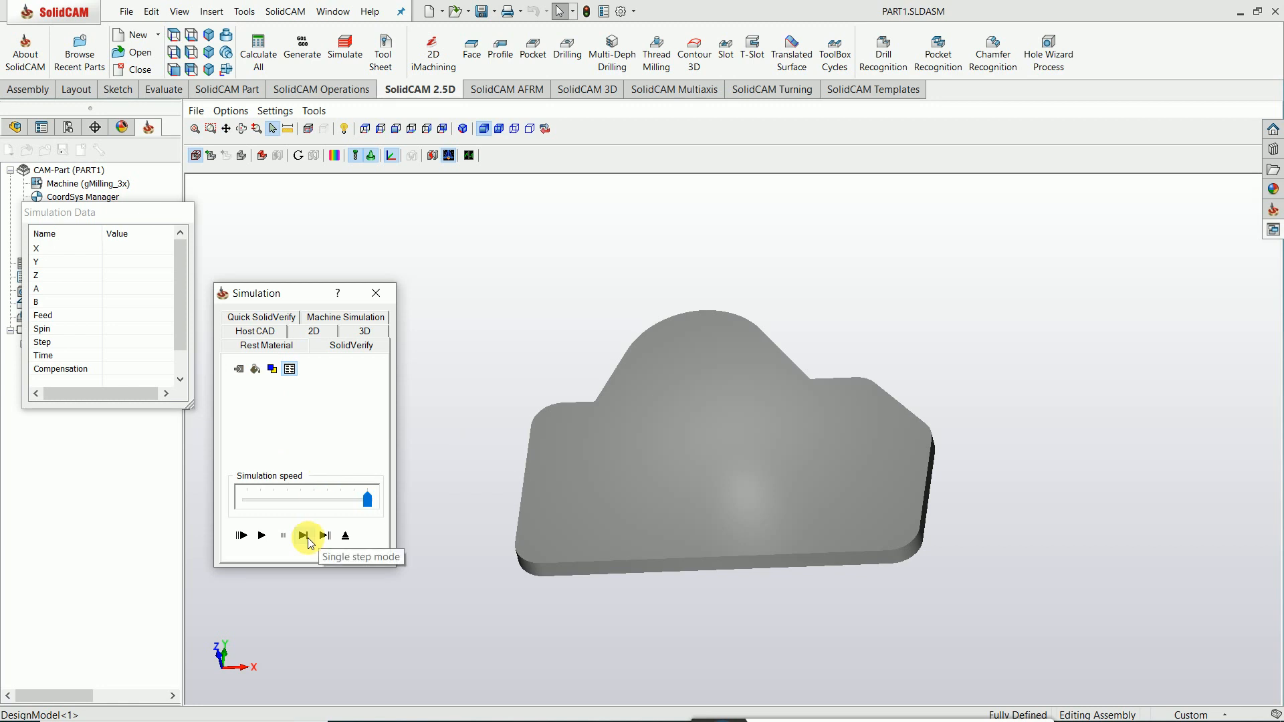
left_click(305, 537)
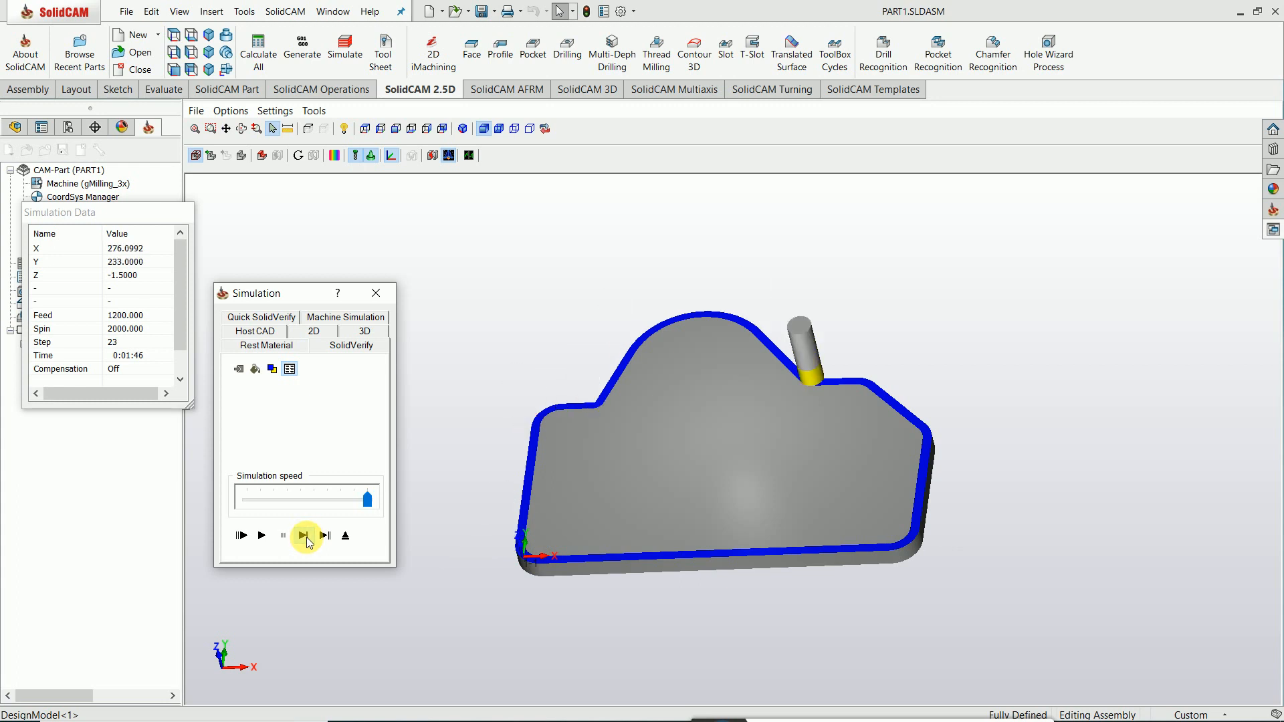
left_click(263, 537)
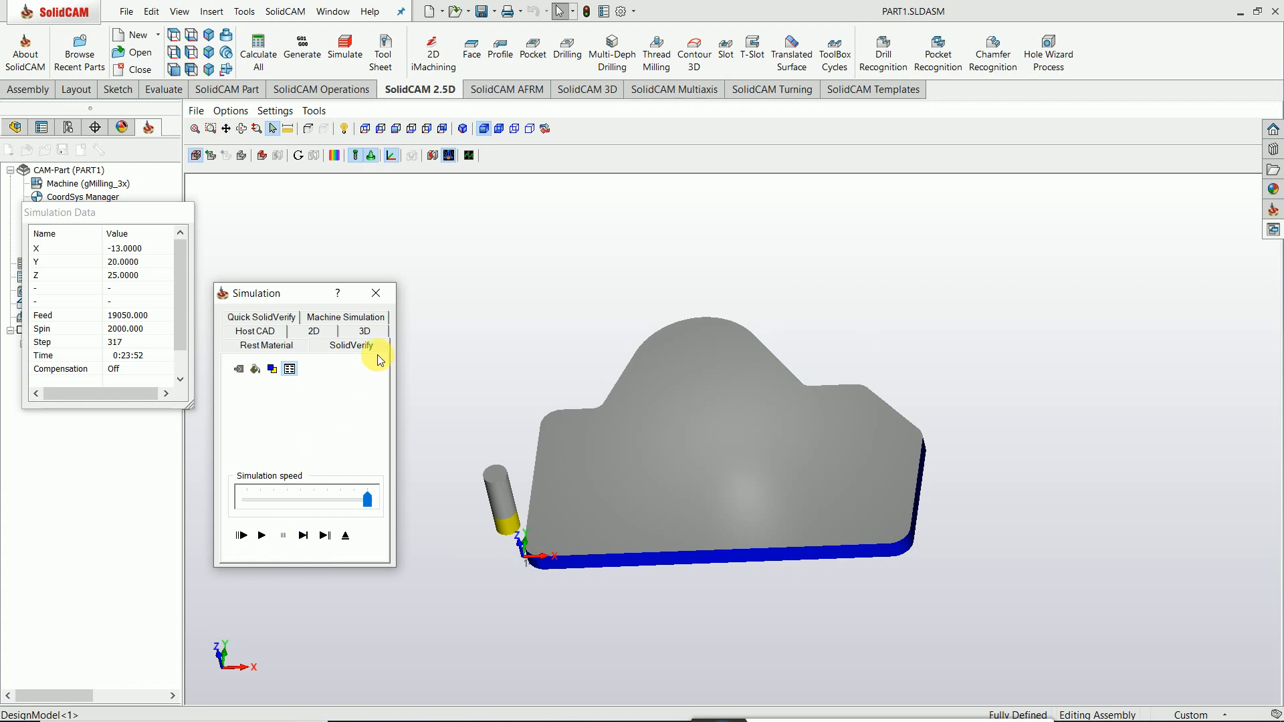
left_click(375, 293)
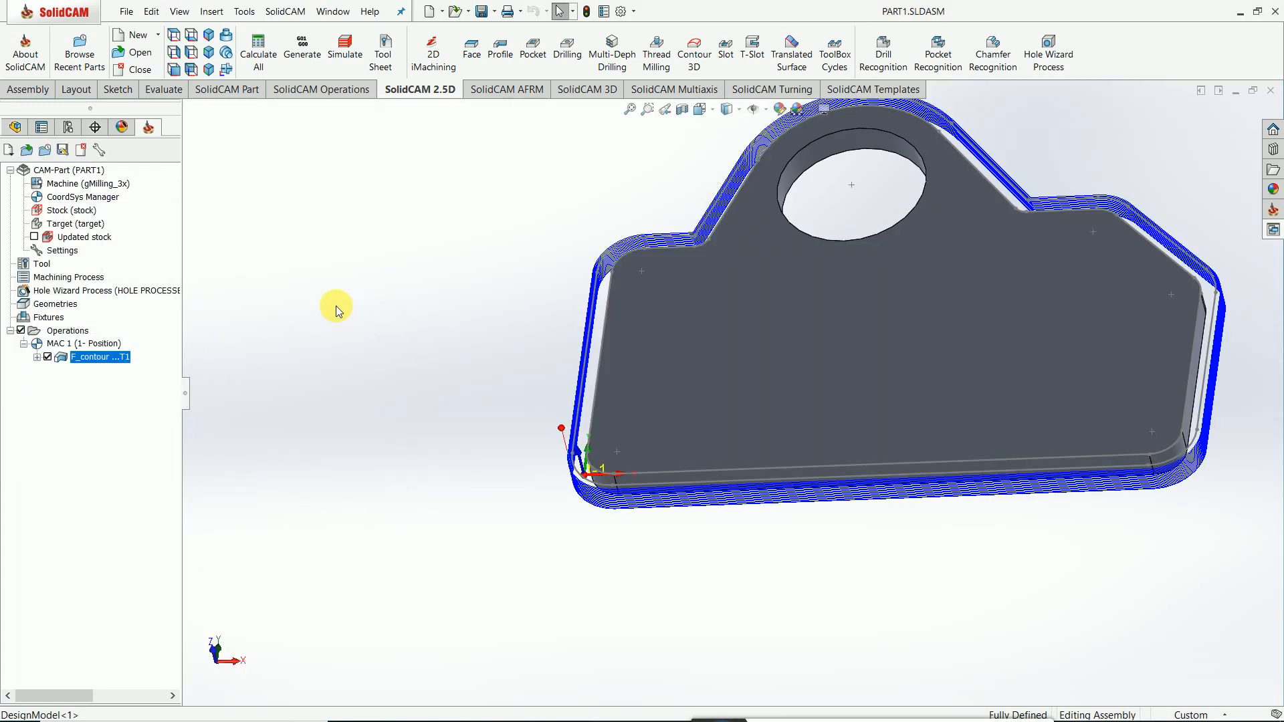
Step: Set the F_contour operation's lead-in to Arc, keeping the lead-out same as lead-in, and save and calculate it
double_click(100, 357)
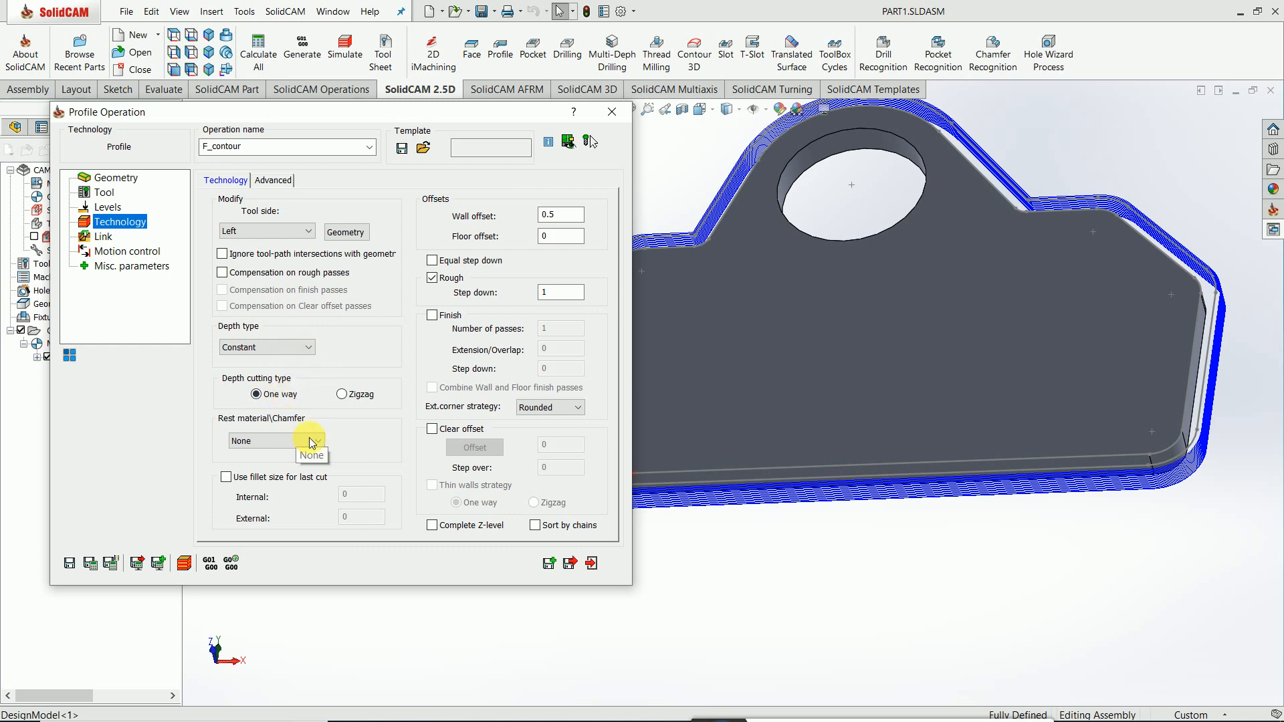
left_click(103, 237)
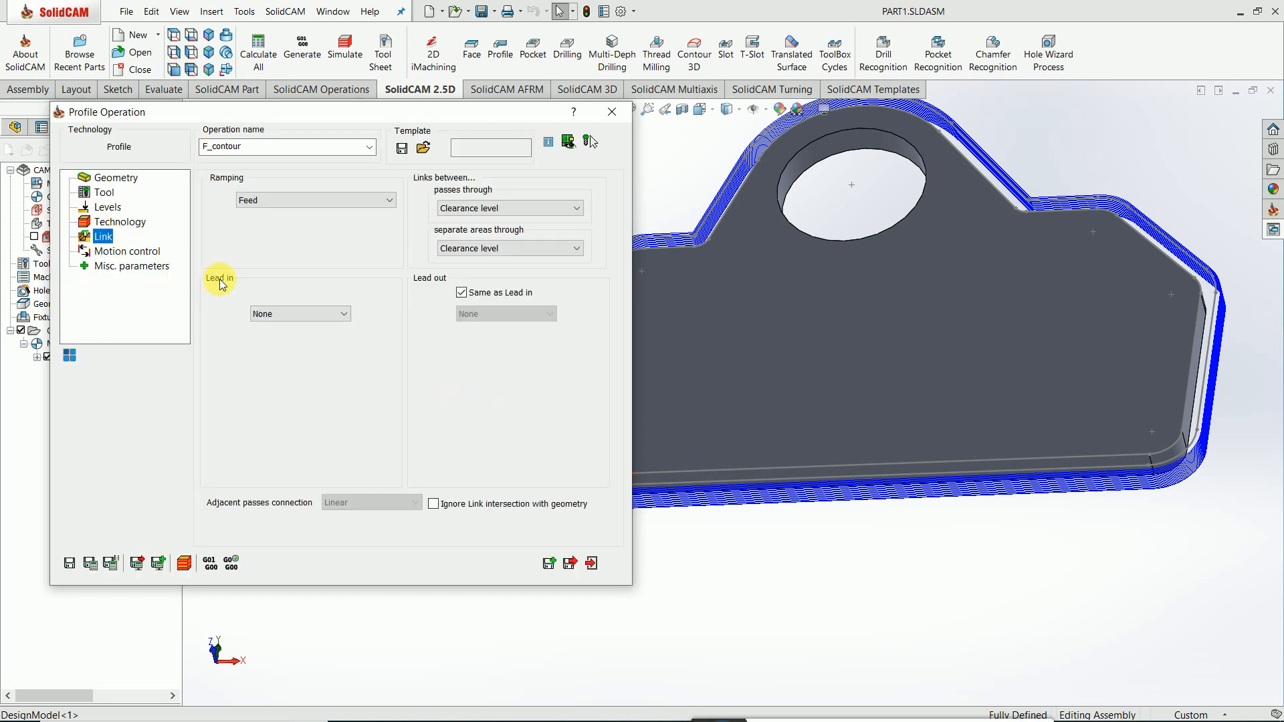
left_click(334, 316)
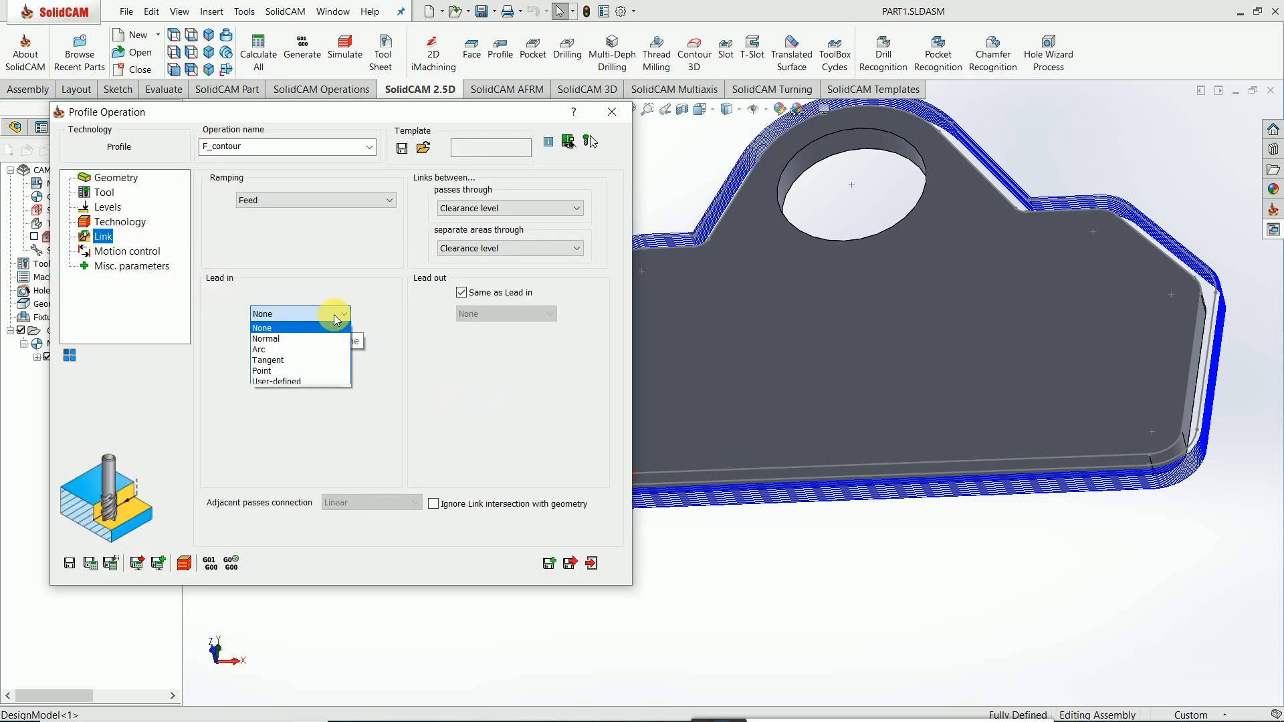
left_click(283, 349)
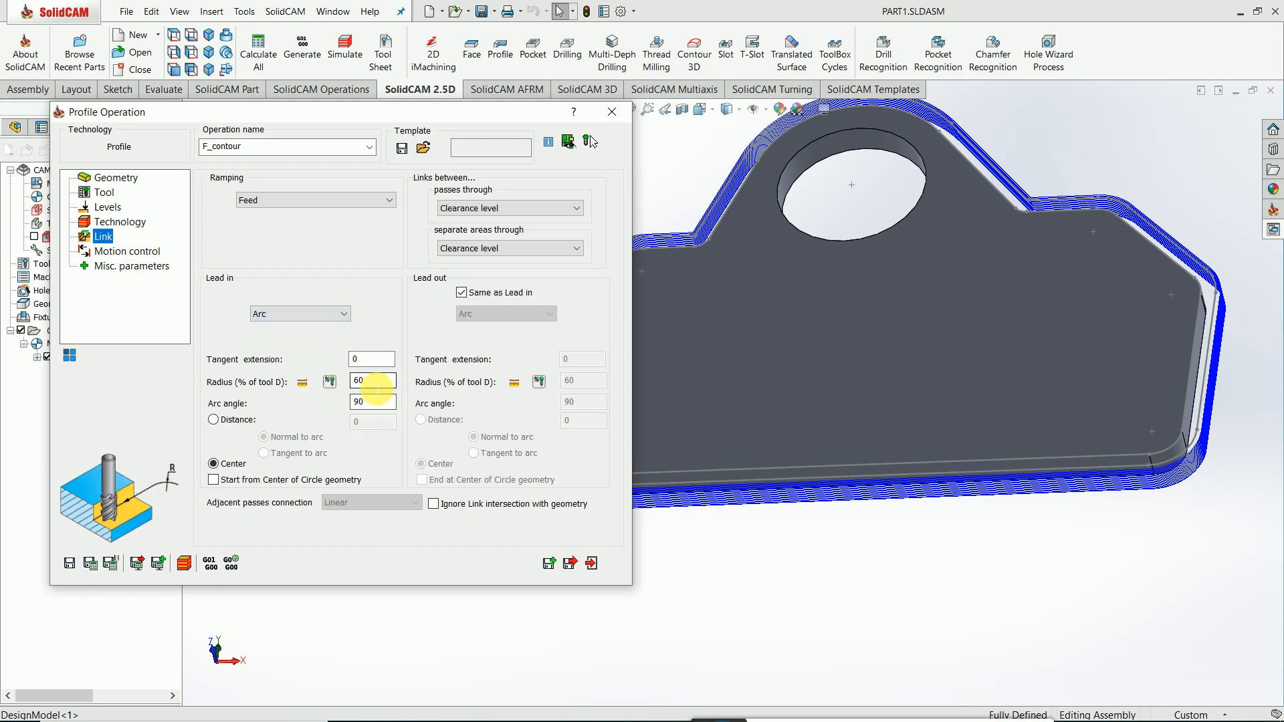
double_click(357, 382)
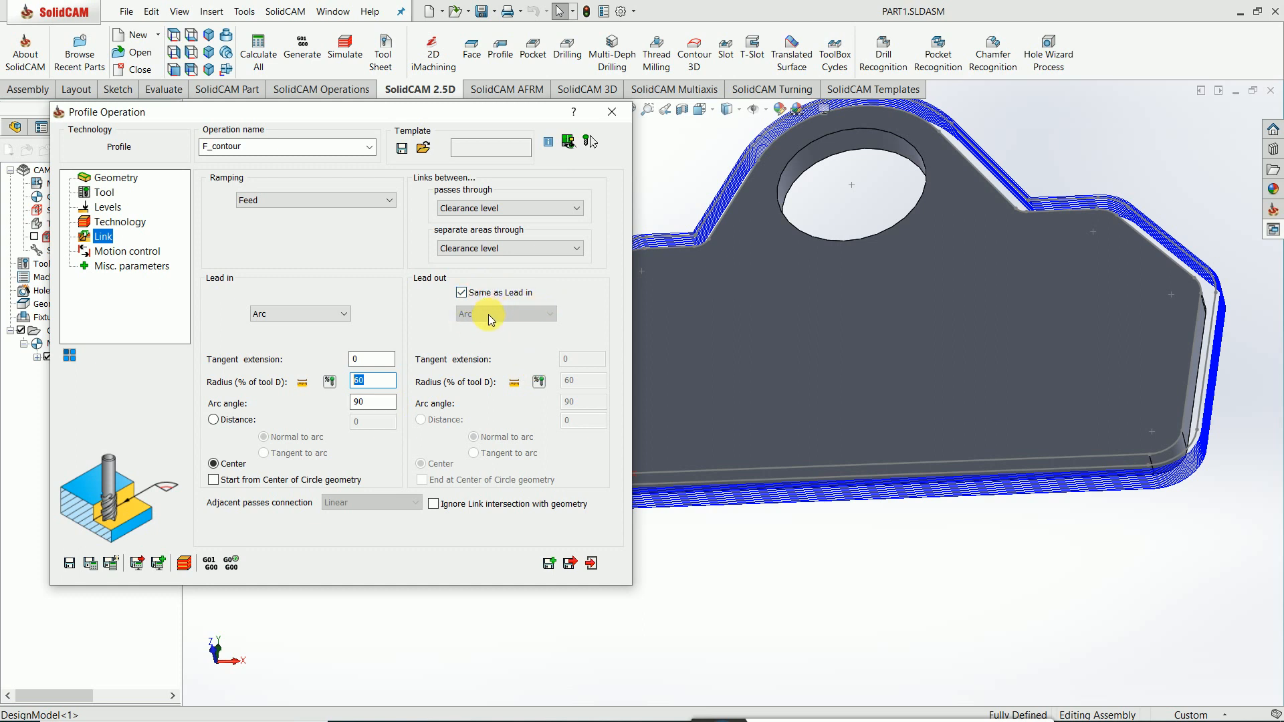
left_click(86, 565)
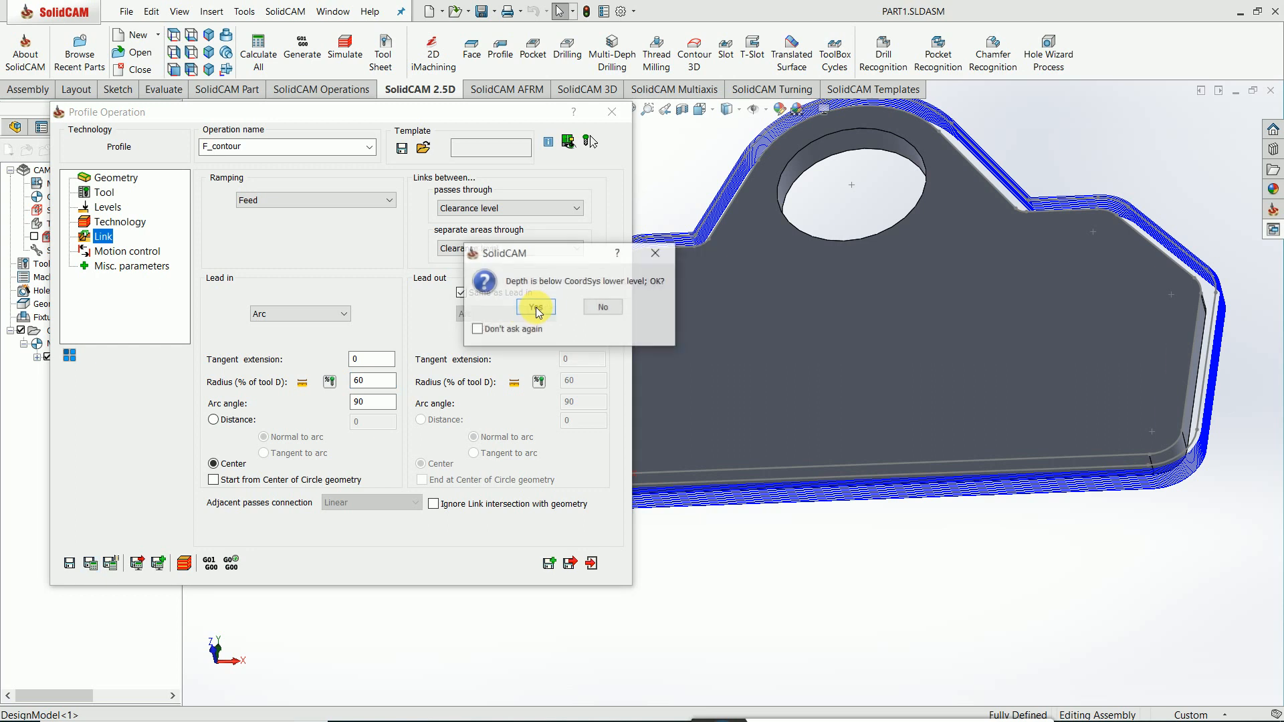
left_click(545, 308)
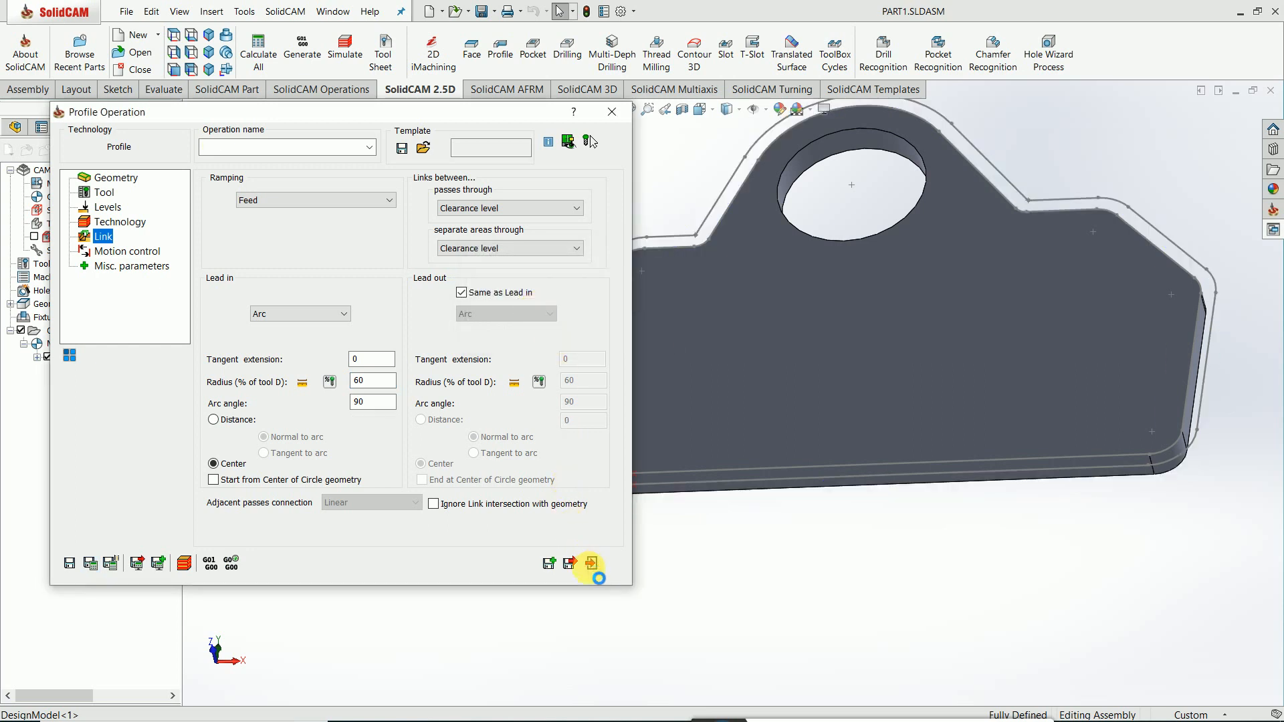
Step: Simulate the F_contour toolpath in Host CAD mode, single-stepping through the first moves and playing the rest continuously
left_click(185, 569)
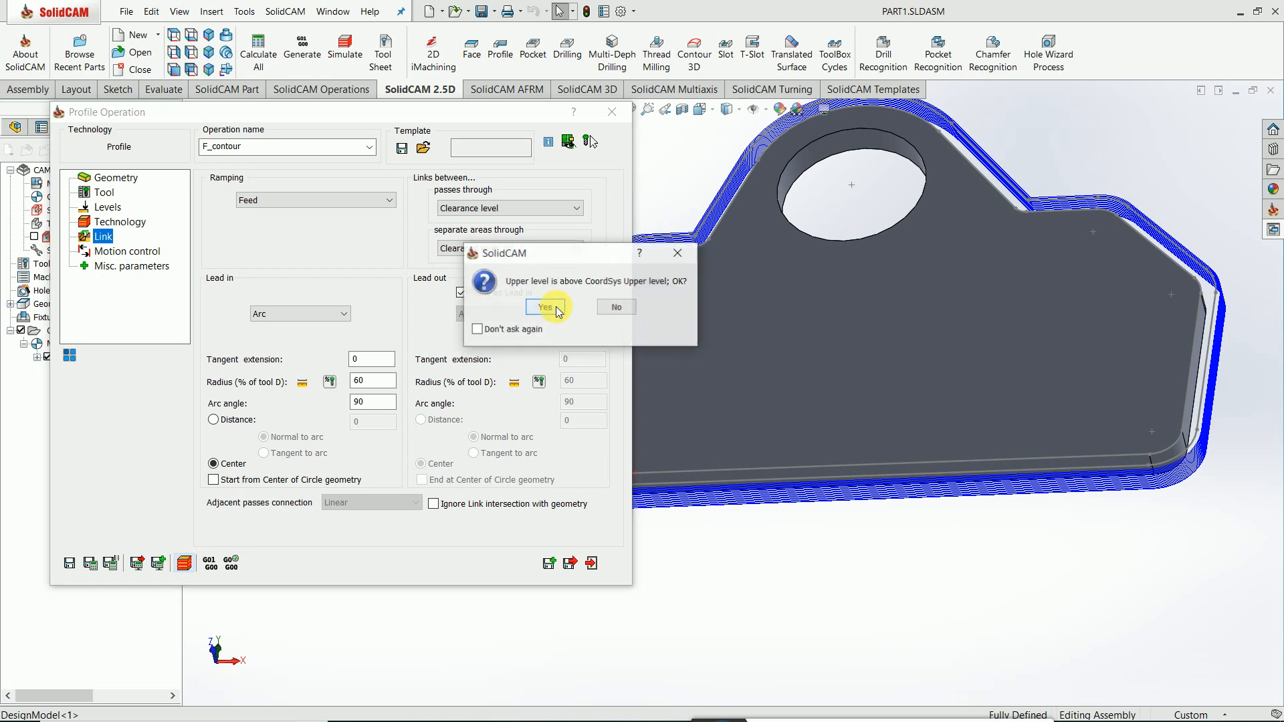
left_click(535, 307)
left_click(524, 306)
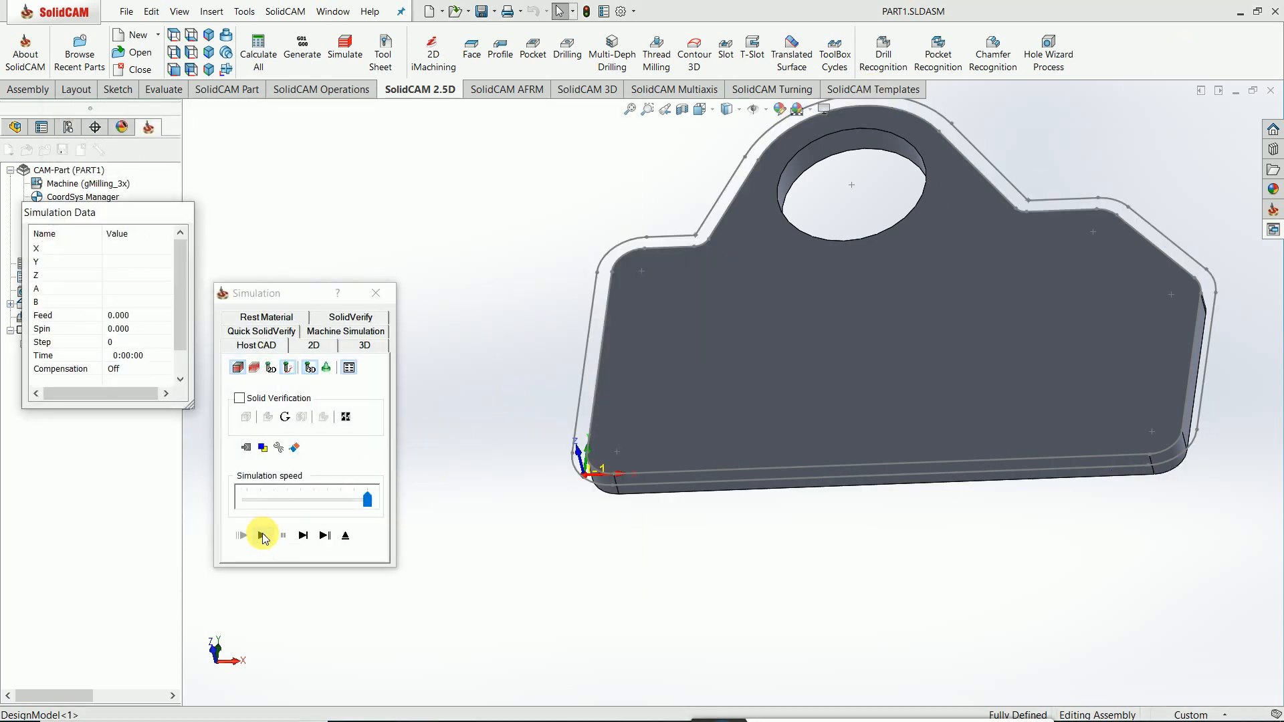
left_click(303, 535)
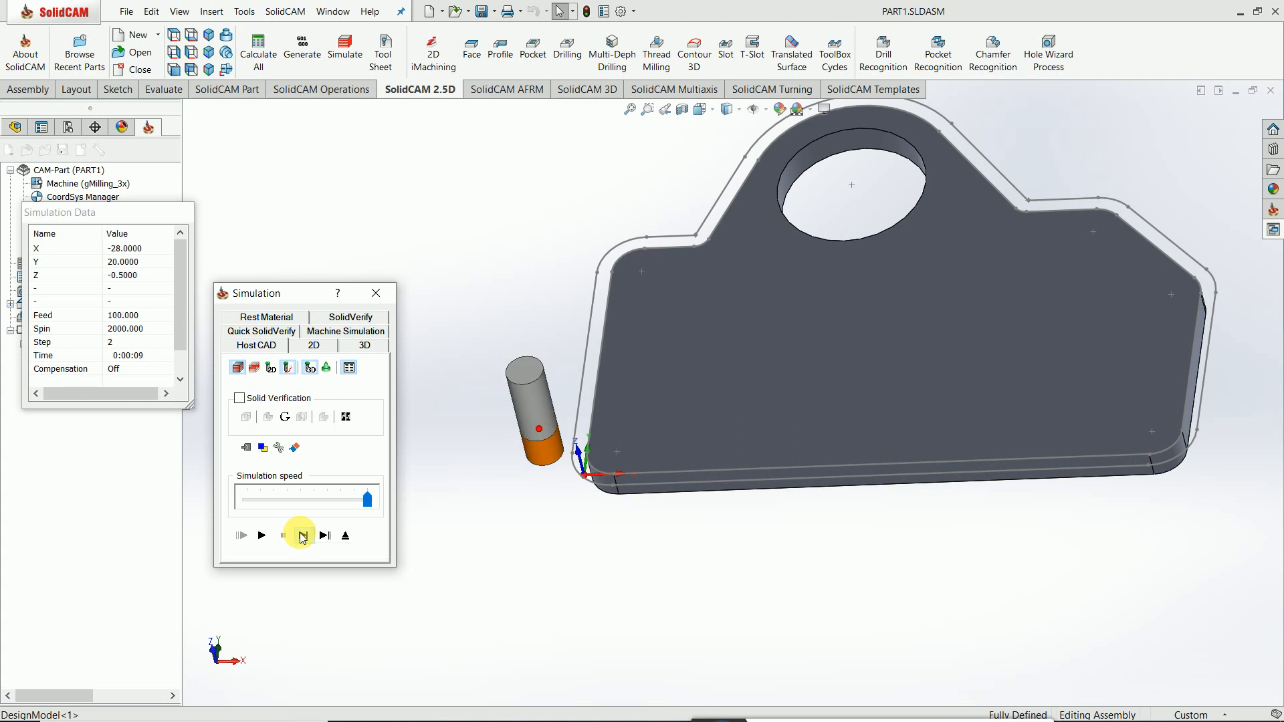
left_click(300, 535)
left_click(301, 535)
left_click(301, 535)
left_click(300, 535)
left_click(300, 535)
left_click(301, 535)
left_click(301, 535)
left_click(300, 535)
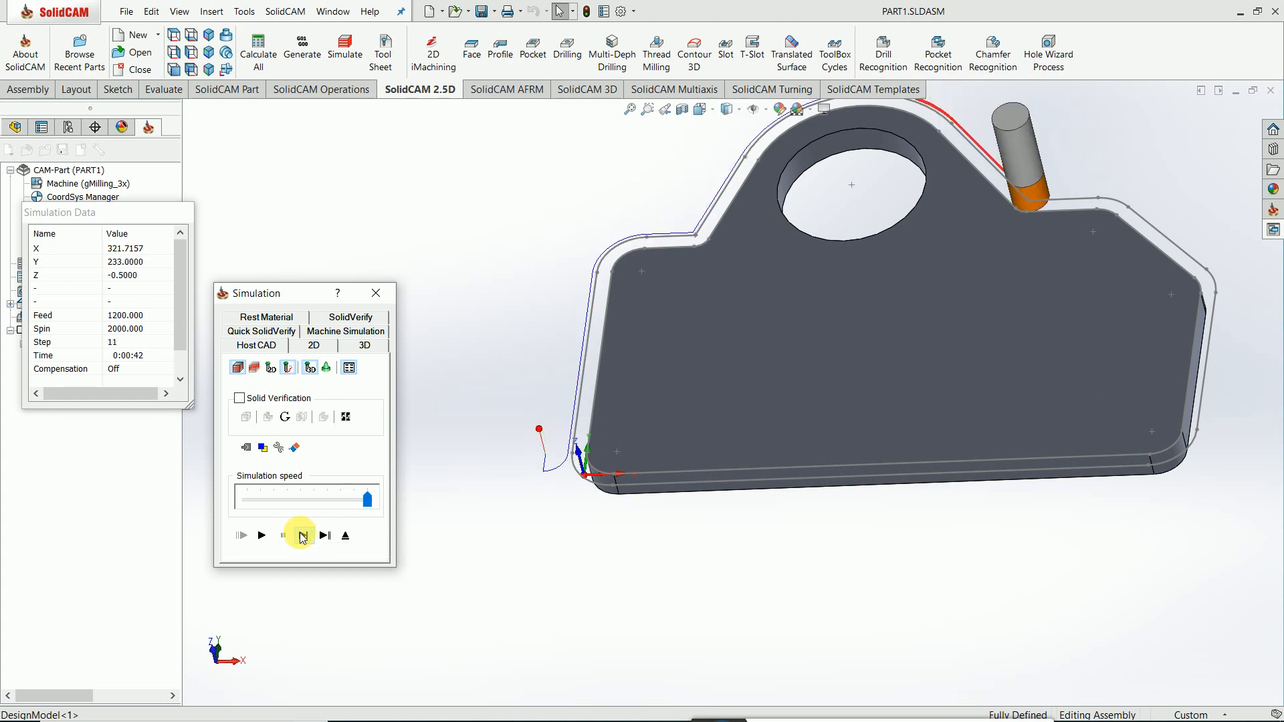
left_click(264, 536)
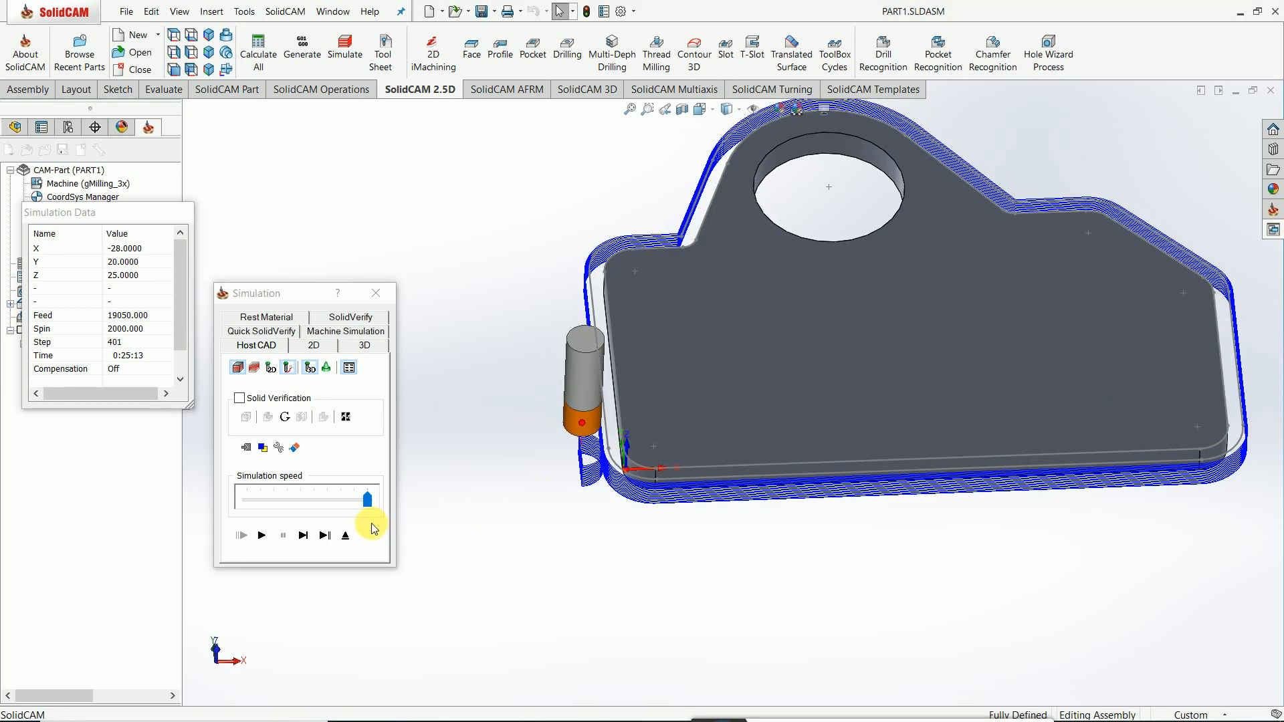
Step: Simulate F_contour in SolidVerify at reduced speed, pause to single-step around the contour, and close the simulation
left_click(360, 343)
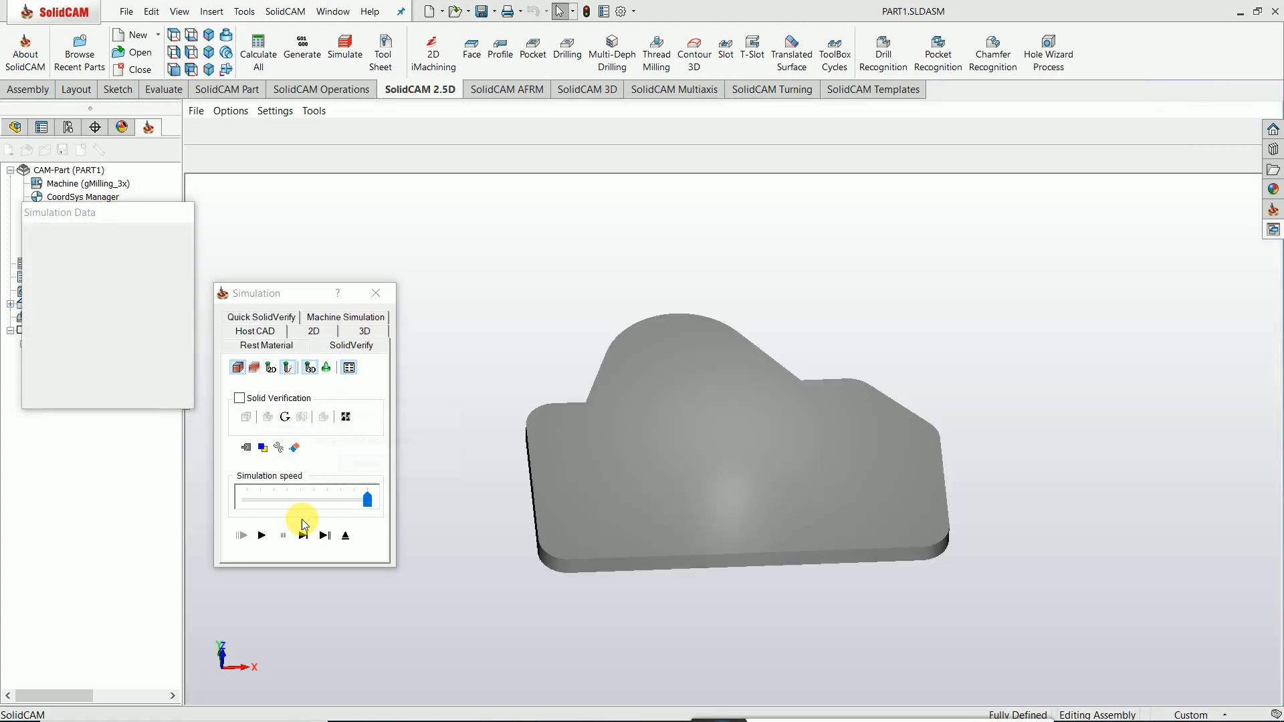
left_click(270, 535)
left_click(281, 499)
left_click(266, 536)
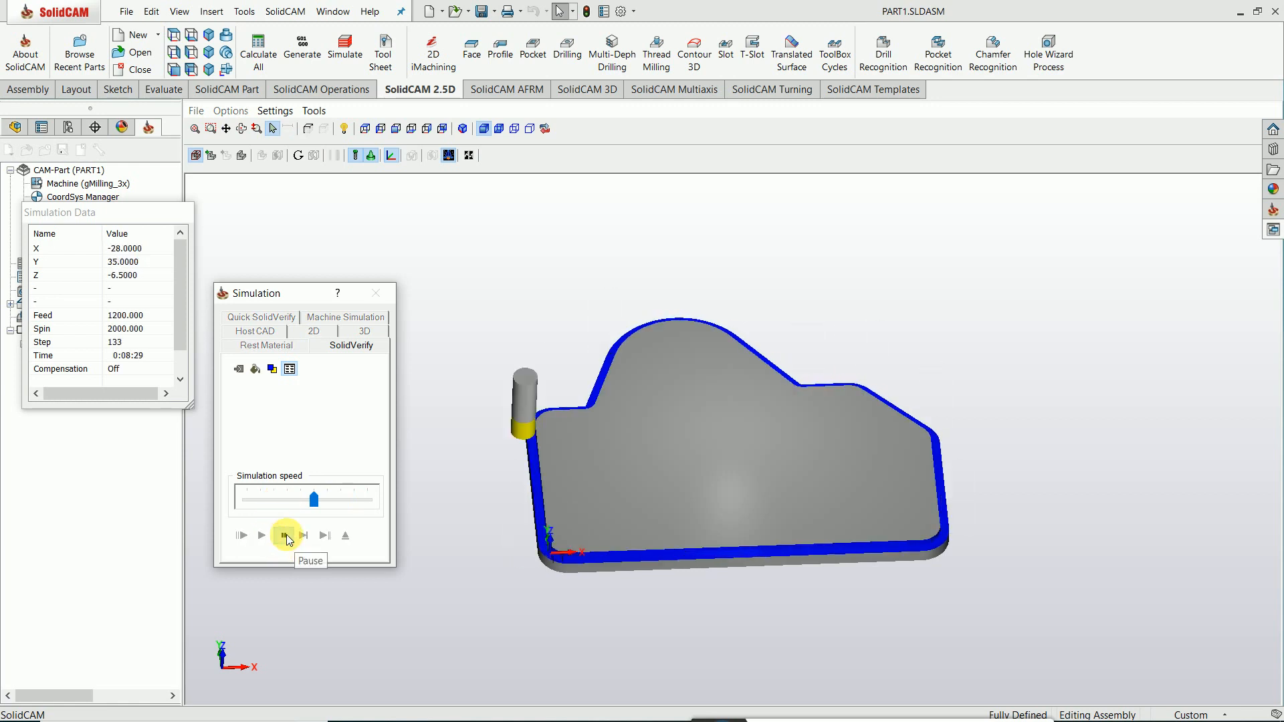
left_click(284, 535)
left_click(307, 535)
left_click(307, 535)
left_click(308, 536)
left_click(308, 535)
left_click(309, 536)
left_click(309, 535)
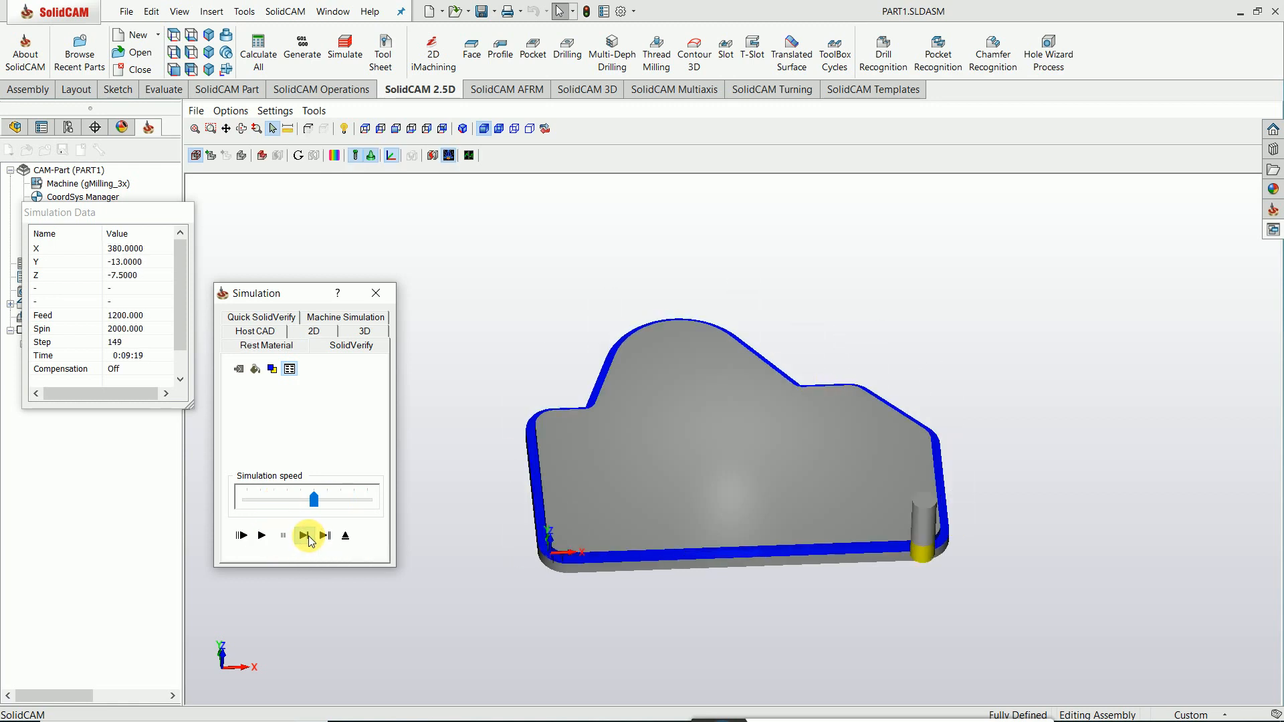
left_click(309, 536)
left_click(309, 536)
left_click(309, 535)
left_click(309, 535)
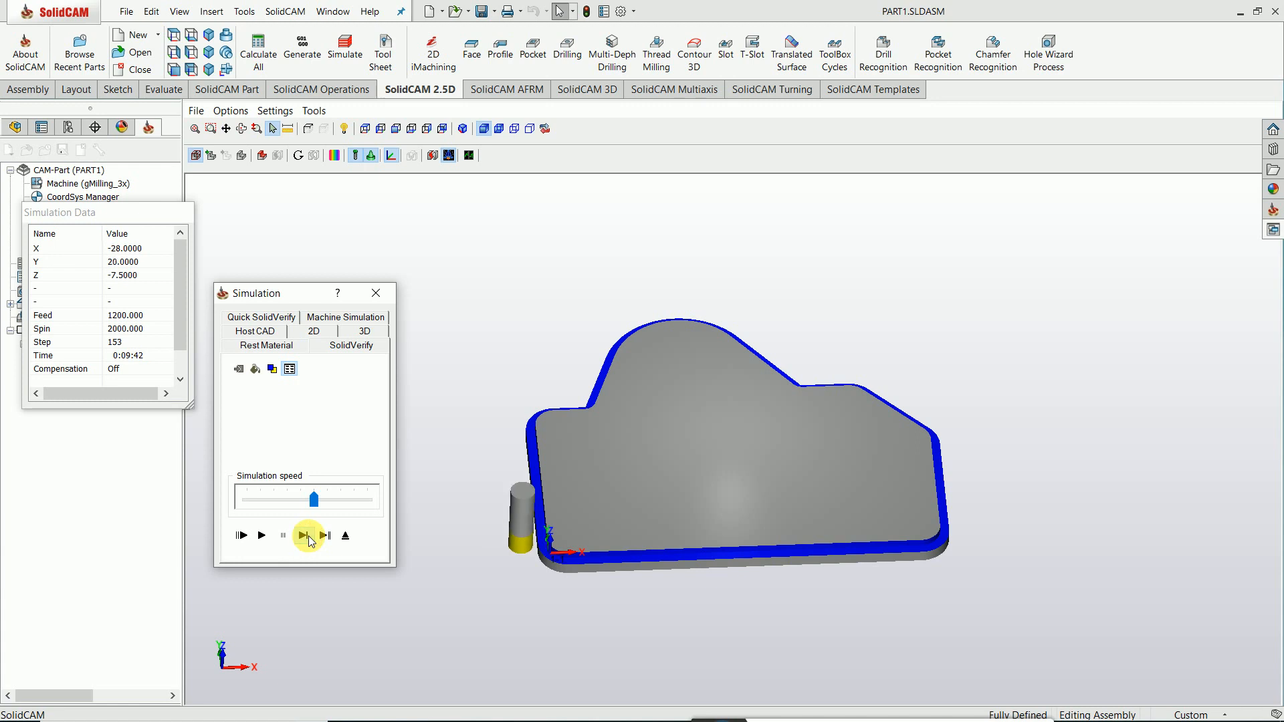
left_click(309, 535)
left_click(309, 535)
left_click(309, 535)
left_click(309, 536)
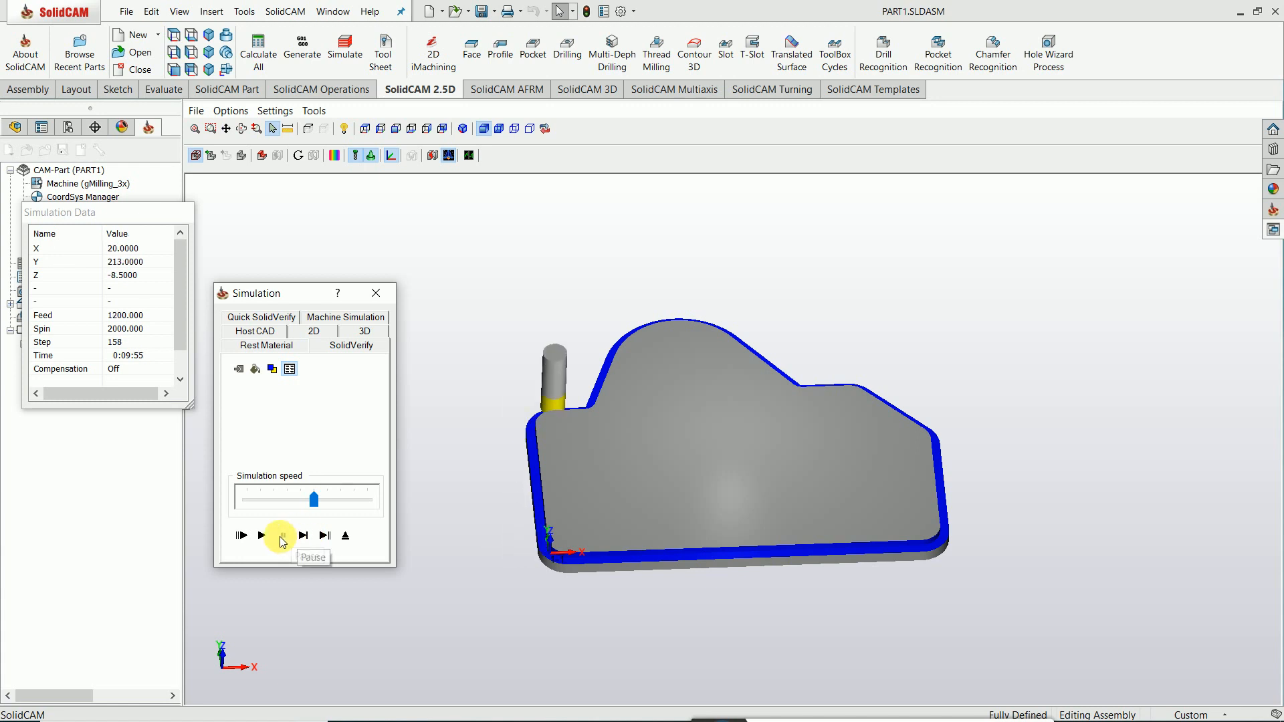
left_click(375, 293)
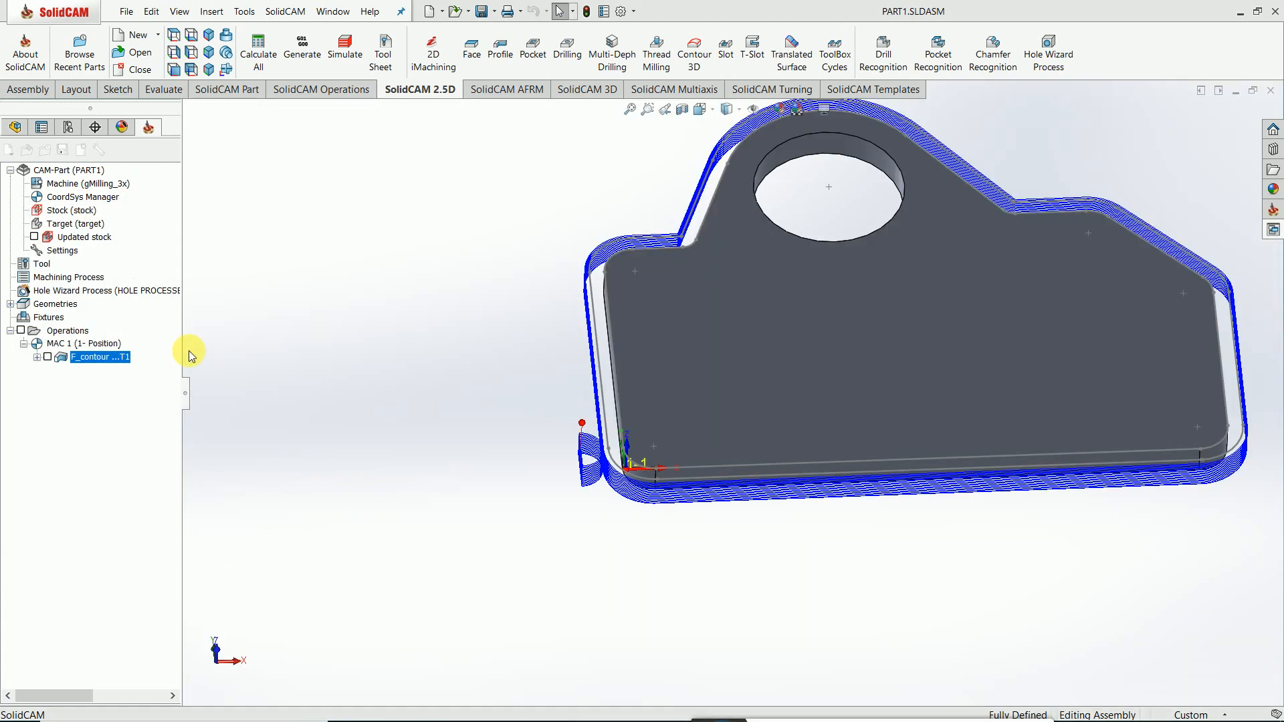
Step: Set the F_contour operation's depth type to Helical, save and calculate it, and exit the operation
left_click(123, 223)
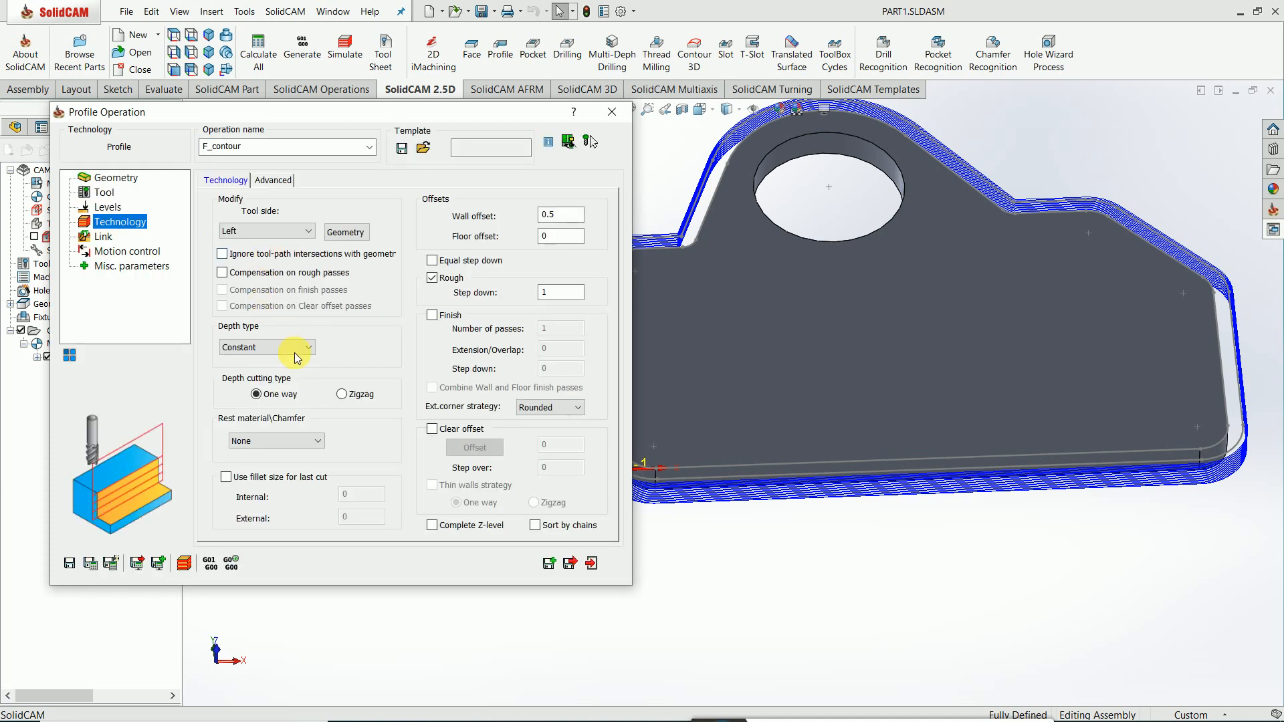
left_click(301, 347)
left_click(256, 383)
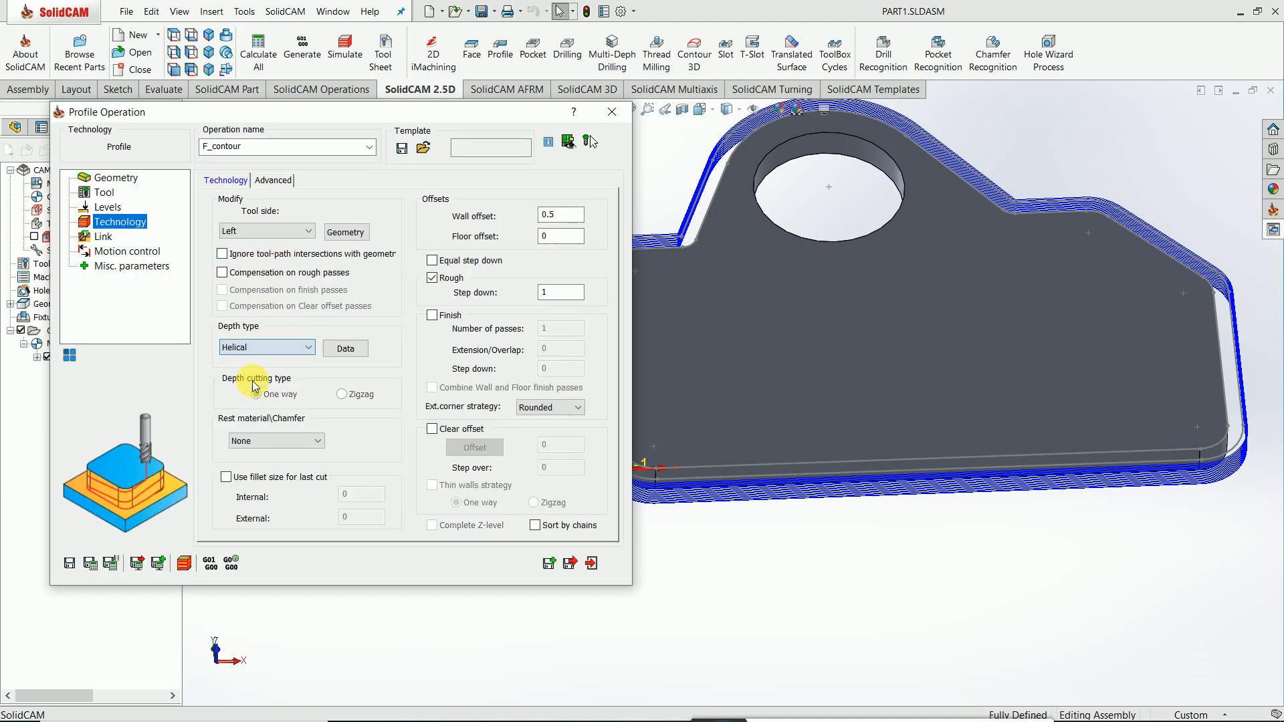
left_click(89, 568)
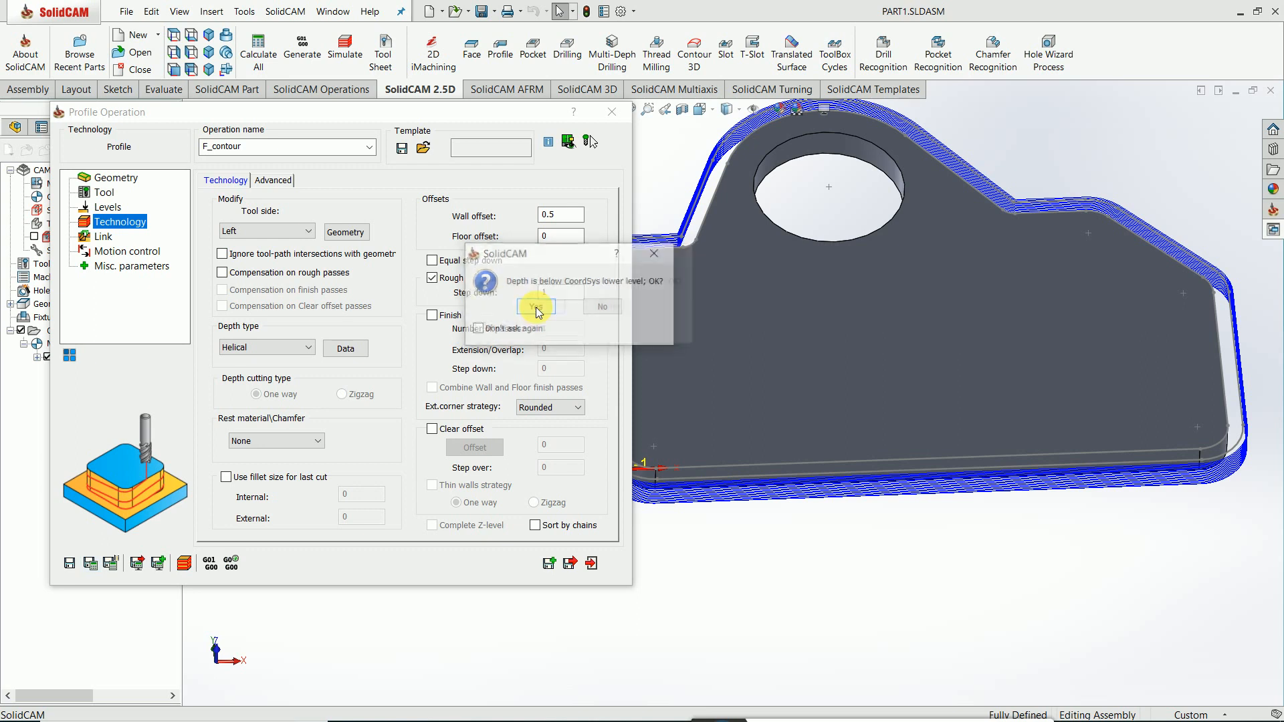
left_click(546, 318)
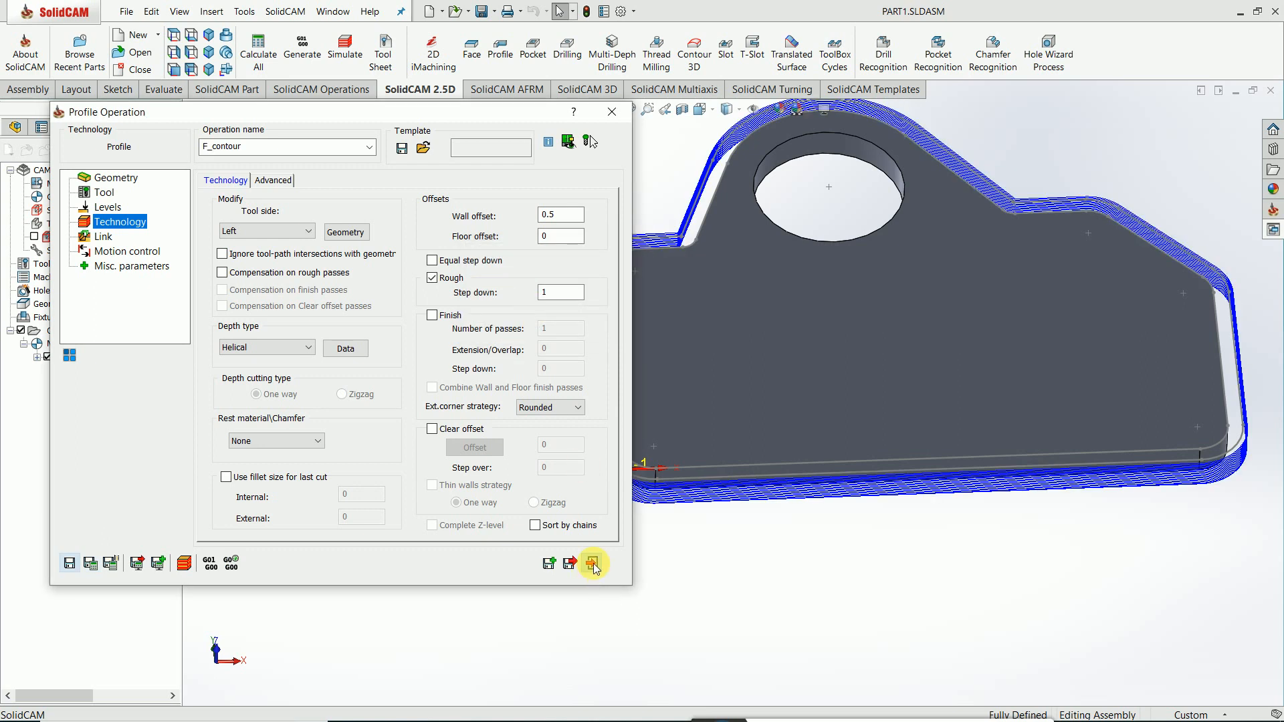
left_click(593, 565)
Step: Examine the helical F_contour toolpath near the plate's corner and turn off its display
middle_click_drag(662, 508, 692, 406)
scroll(669, 381, "down", 8)
left_click(47, 357)
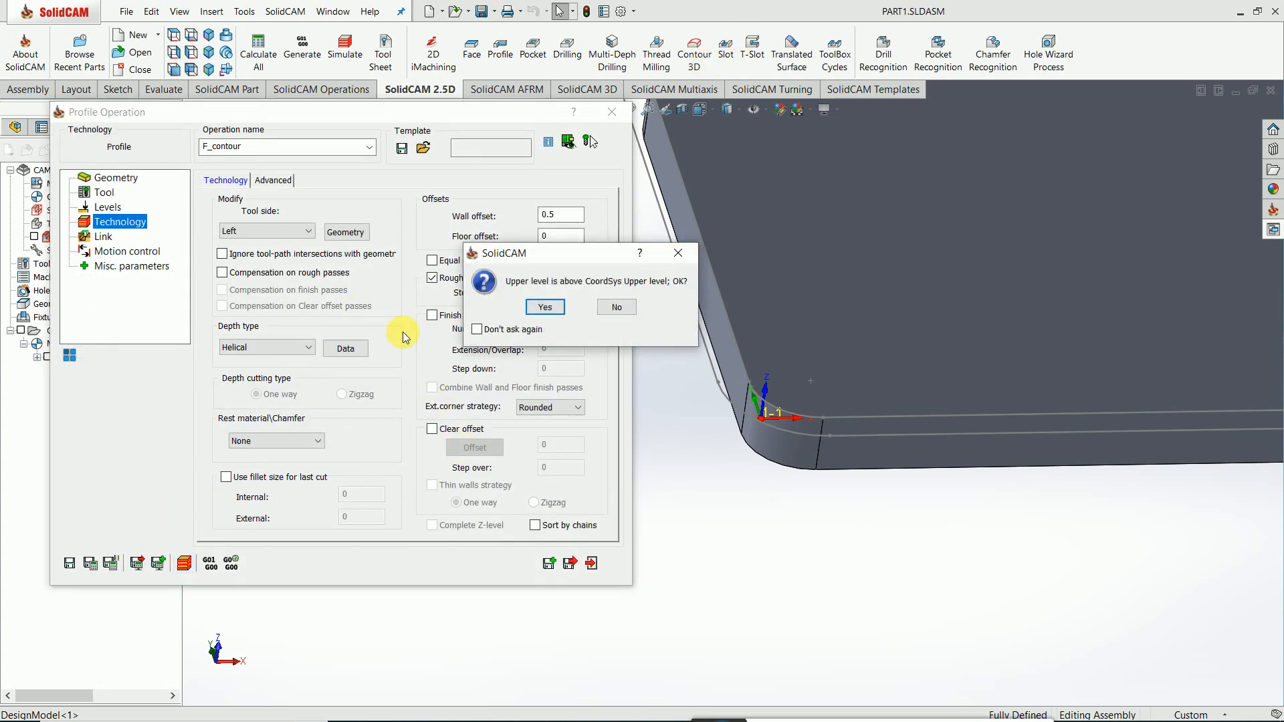
Step: Start the SolidVerify simulation of the helical F_contour operation and single-step through the first passes around the contour
left_click(540, 307)
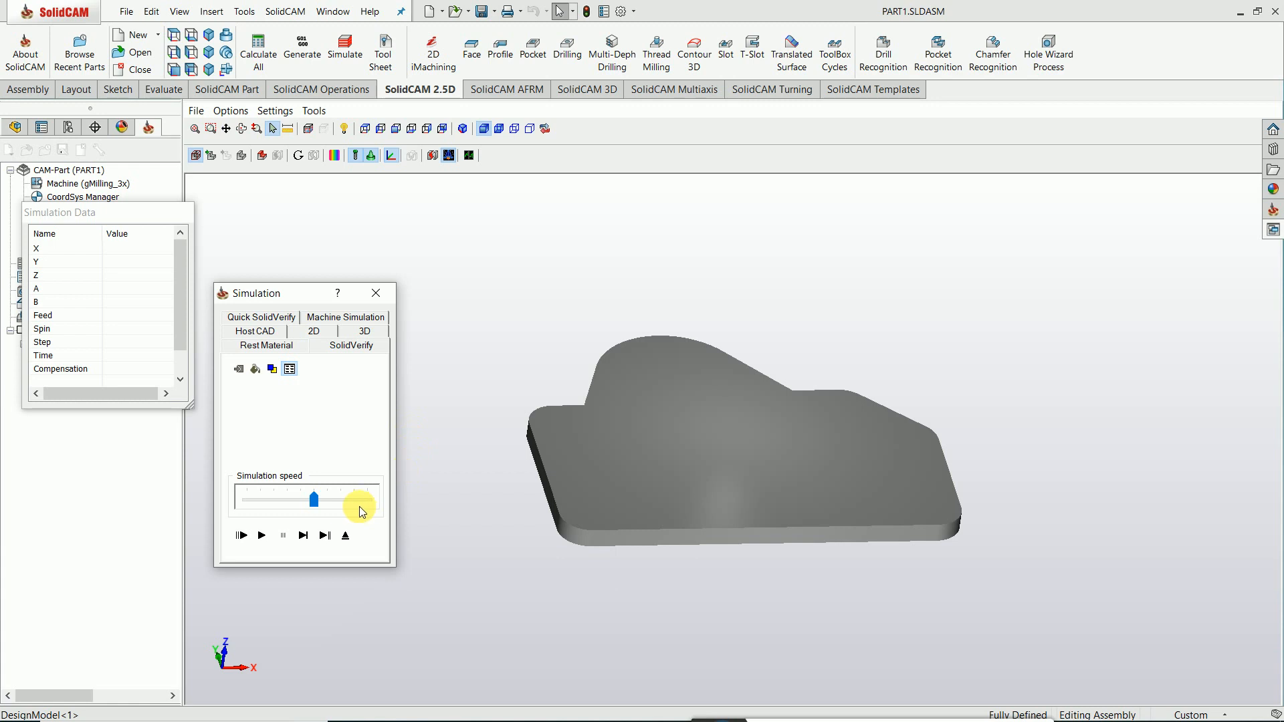
left_click(303, 535)
left_click(303, 536)
left_click(304, 535)
left_click(304, 535)
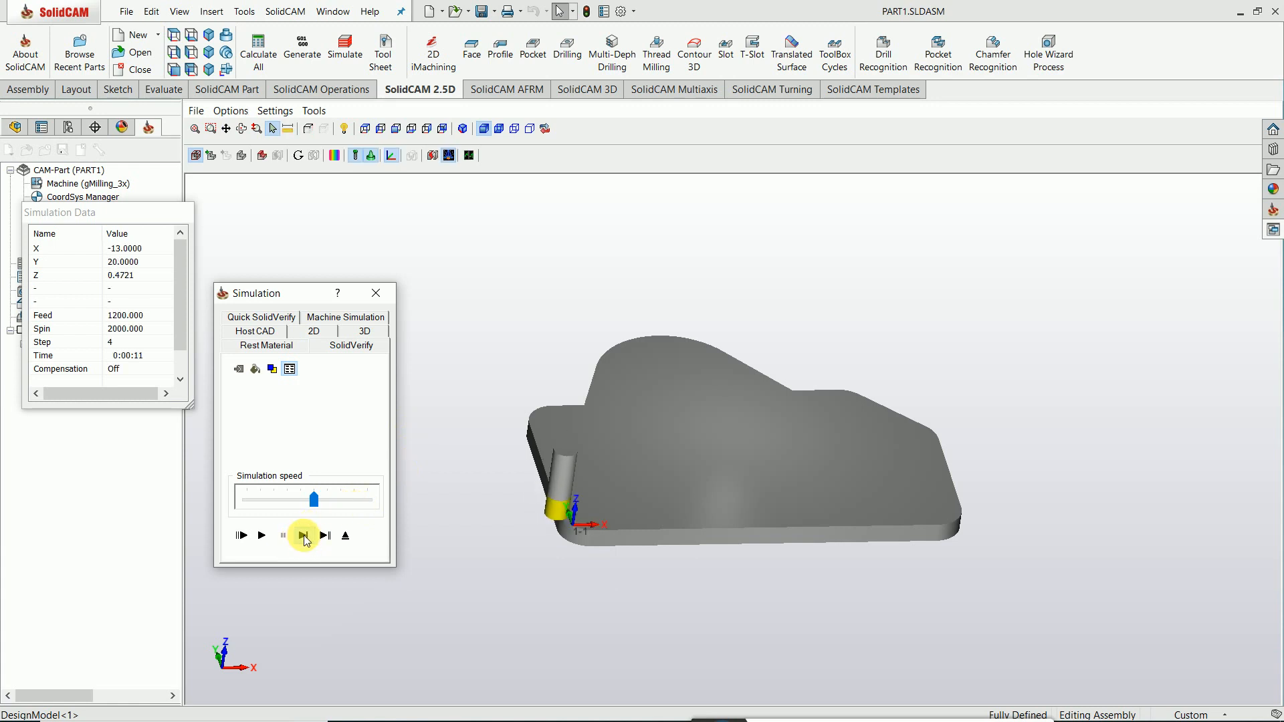
left_click(304, 535)
left_click(304, 535)
left_click(304, 536)
left_click(303, 535)
left_click(303, 535)
left_click(303, 535)
left_click(304, 536)
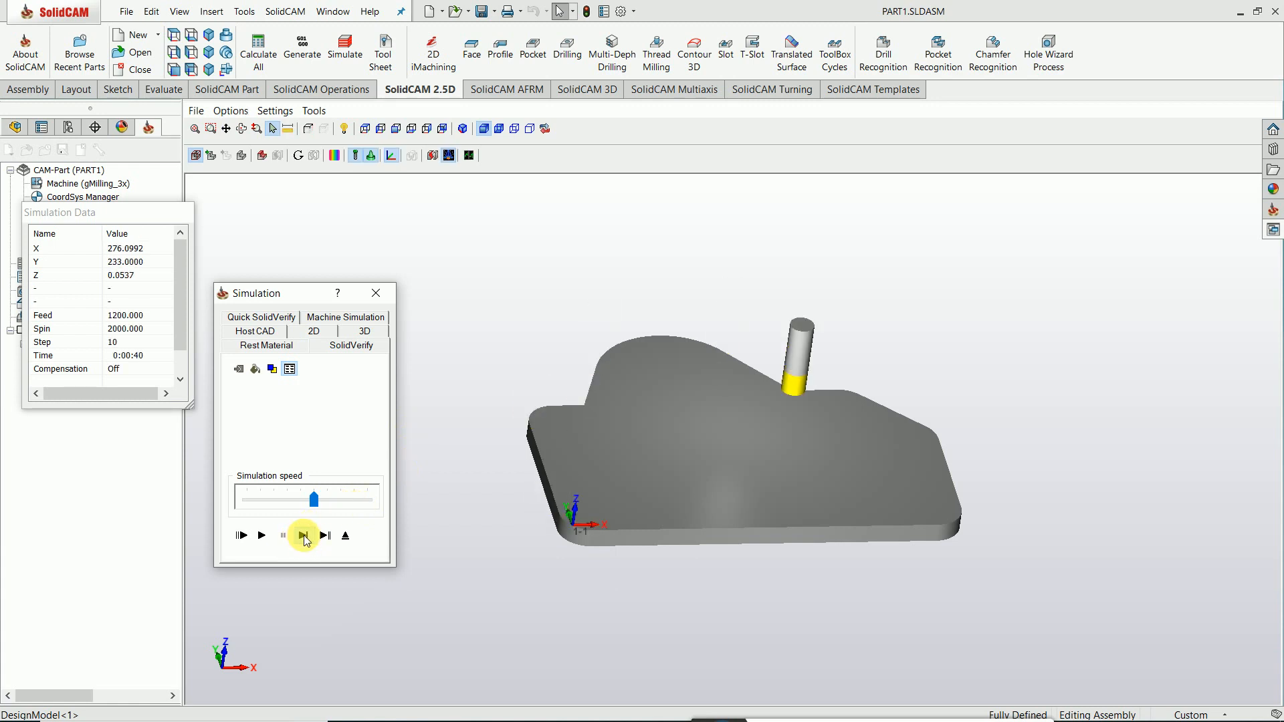
left_click(304, 536)
left_click(304, 536)
left_click(304, 536)
left_click(303, 536)
left_click(304, 535)
left_click(304, 535)
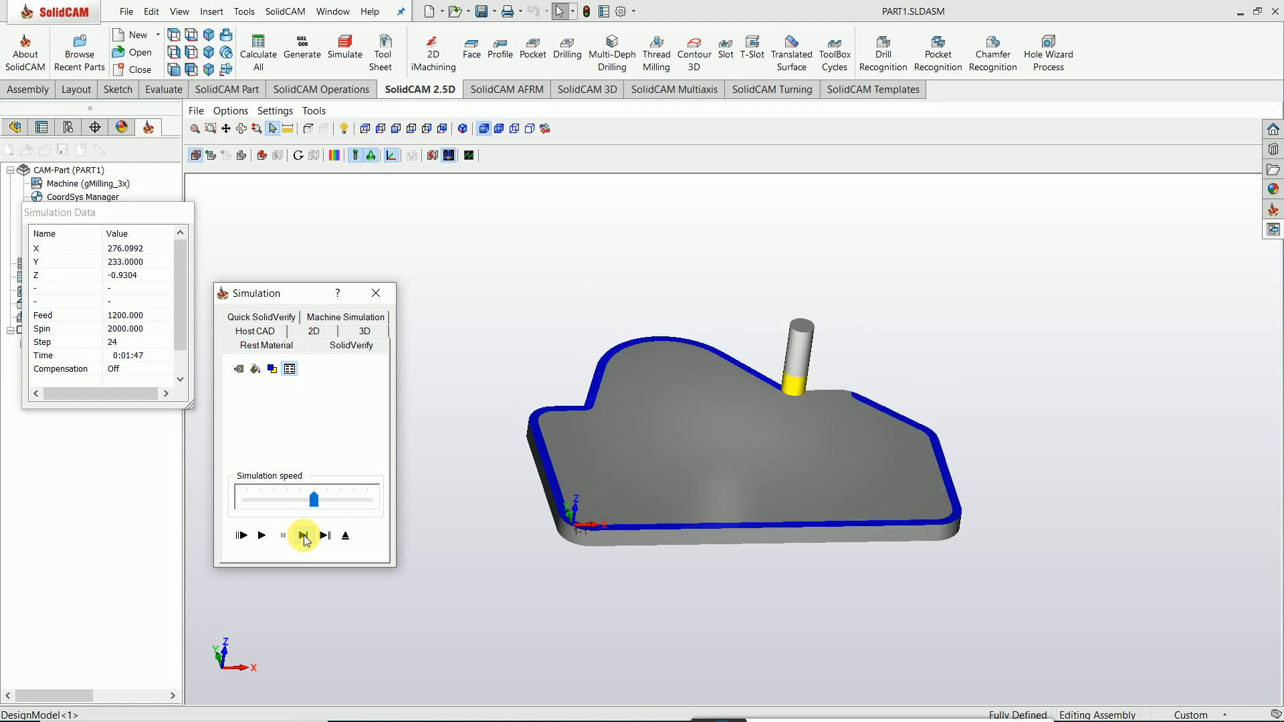
left_click(304, 535)
left_click(304, 536)
left_click(304, 536)
left_click(304, 536)
left_click(304, 535)
left_click(304, 536)
left_click(304, 536)
left_click(304, 535)
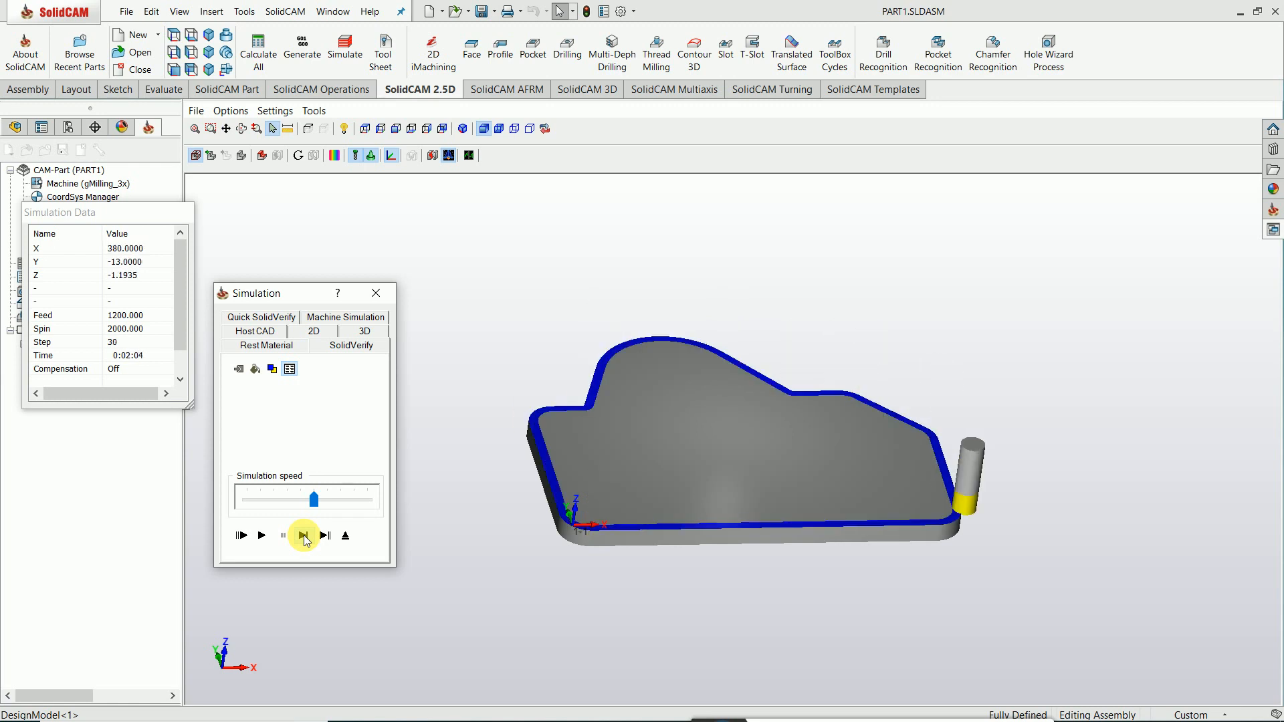
left_click(303, 536)
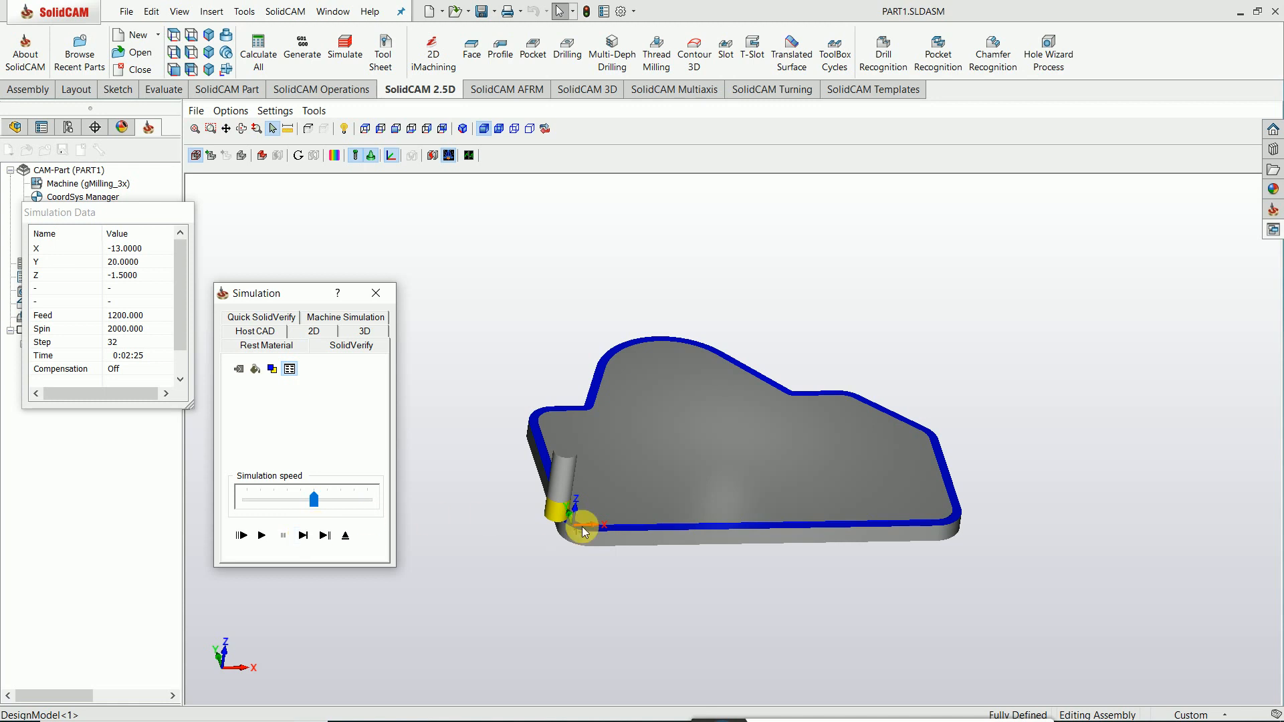
Step: Single-step further through the helical passes from another viewing angle, and play the simulation to the end at maximum speed
middle_click_drag(582, 527, 543, 547)
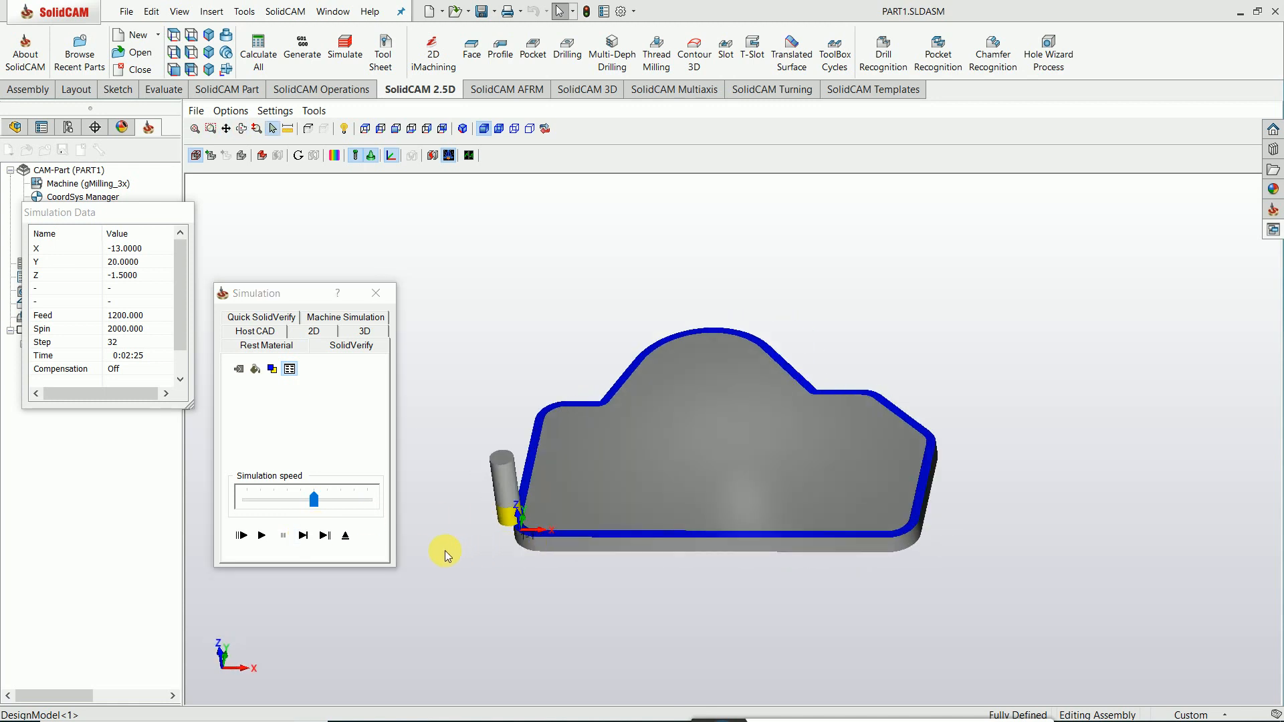
left_click(303, 535)
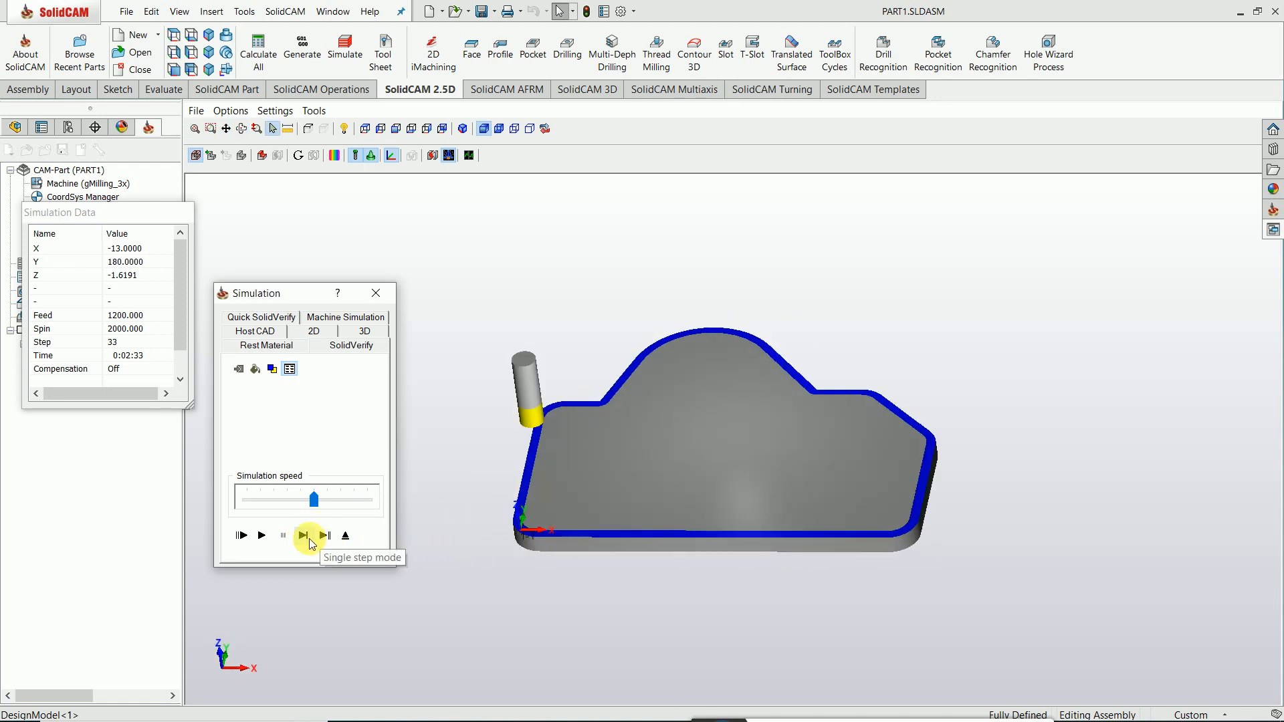
left_click(304, 536)
left_click(303, 535)
left_click(303, 535)
left_click(309, 539)
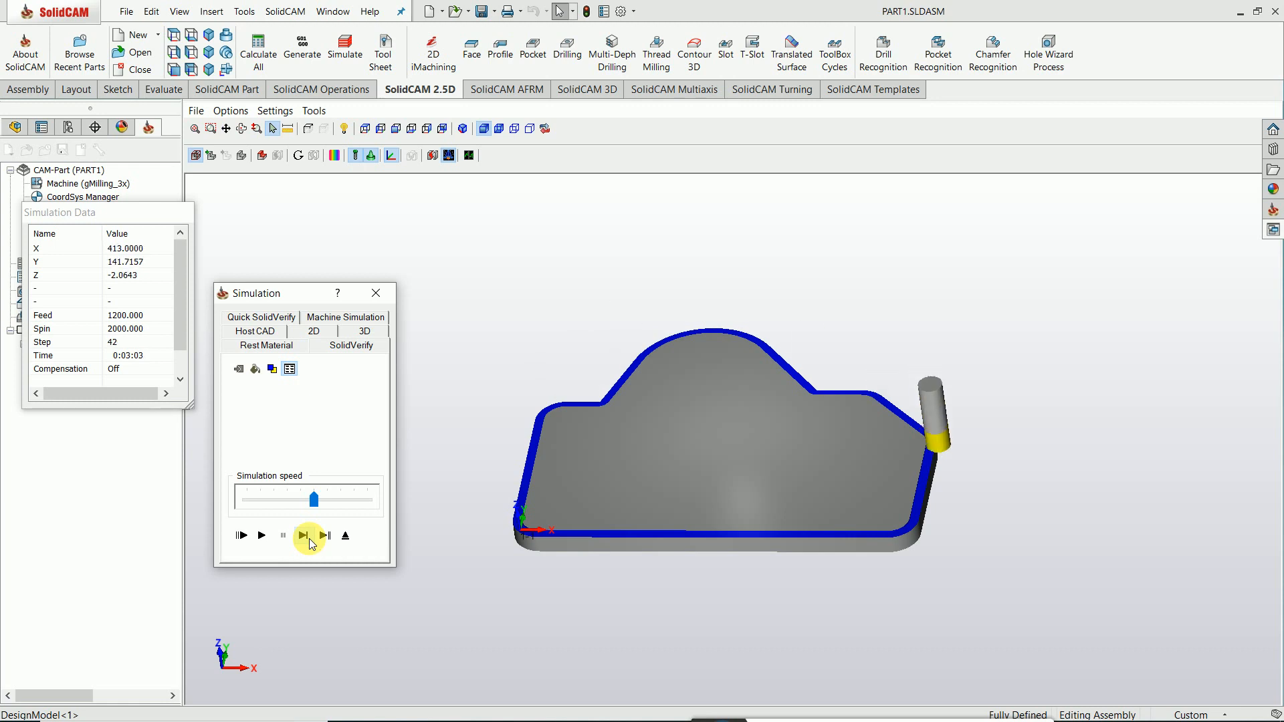
left_click(309, 539)
left_click(309, 539)
left_click(309, 539)
left_click(309, 539)
left_click(309, 539)
left_click(309, 539)
left_click(309, 539)
left_click(309, 539)
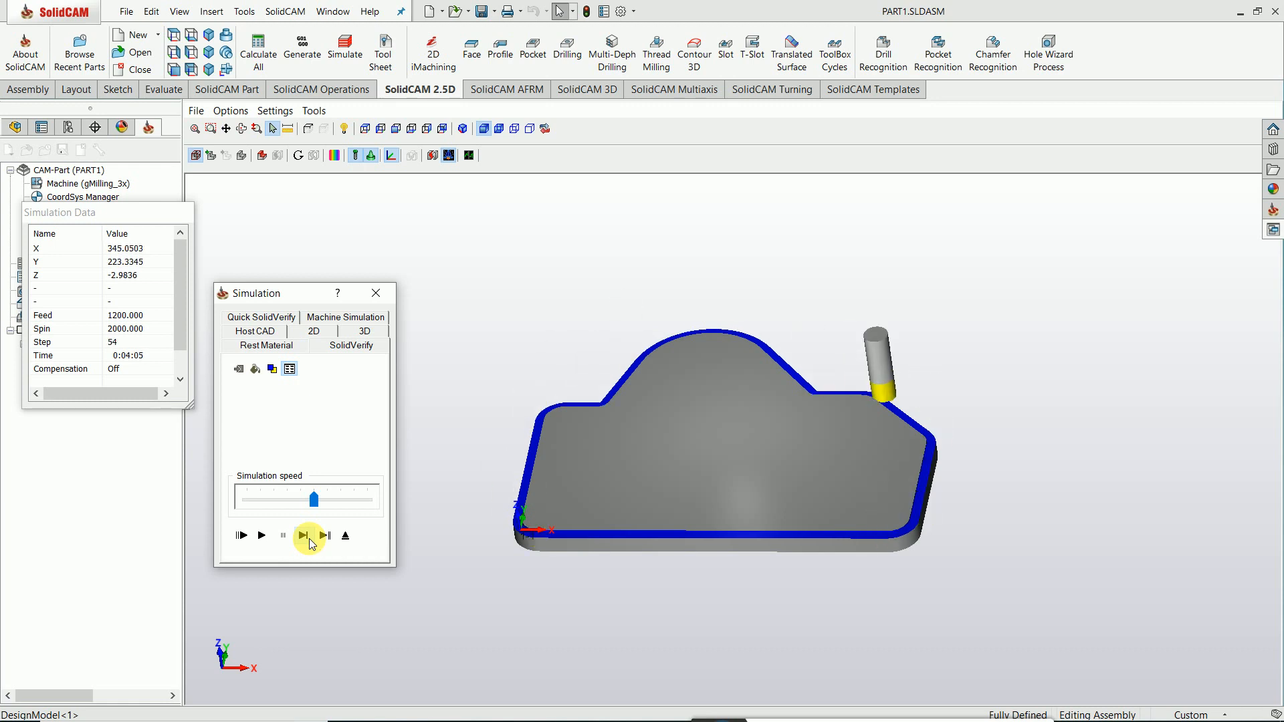
left_click(263, 535)
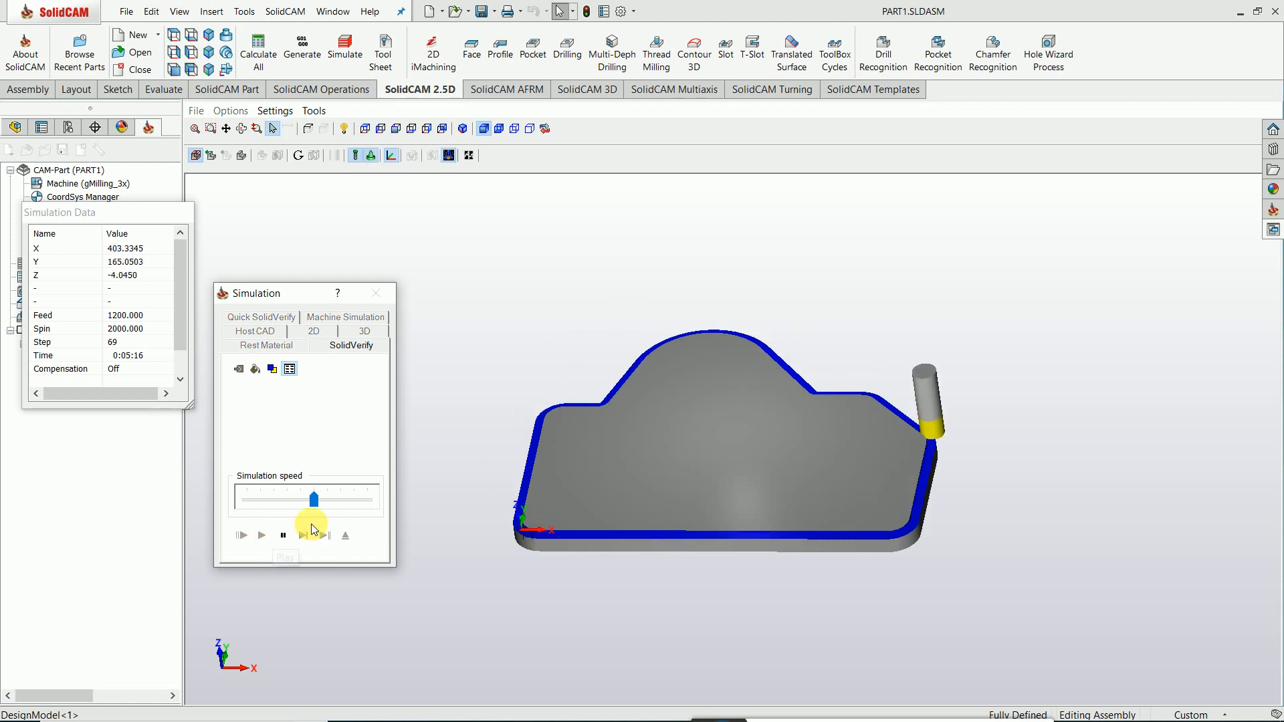
left_click_drag(315, 501, 375, 504)
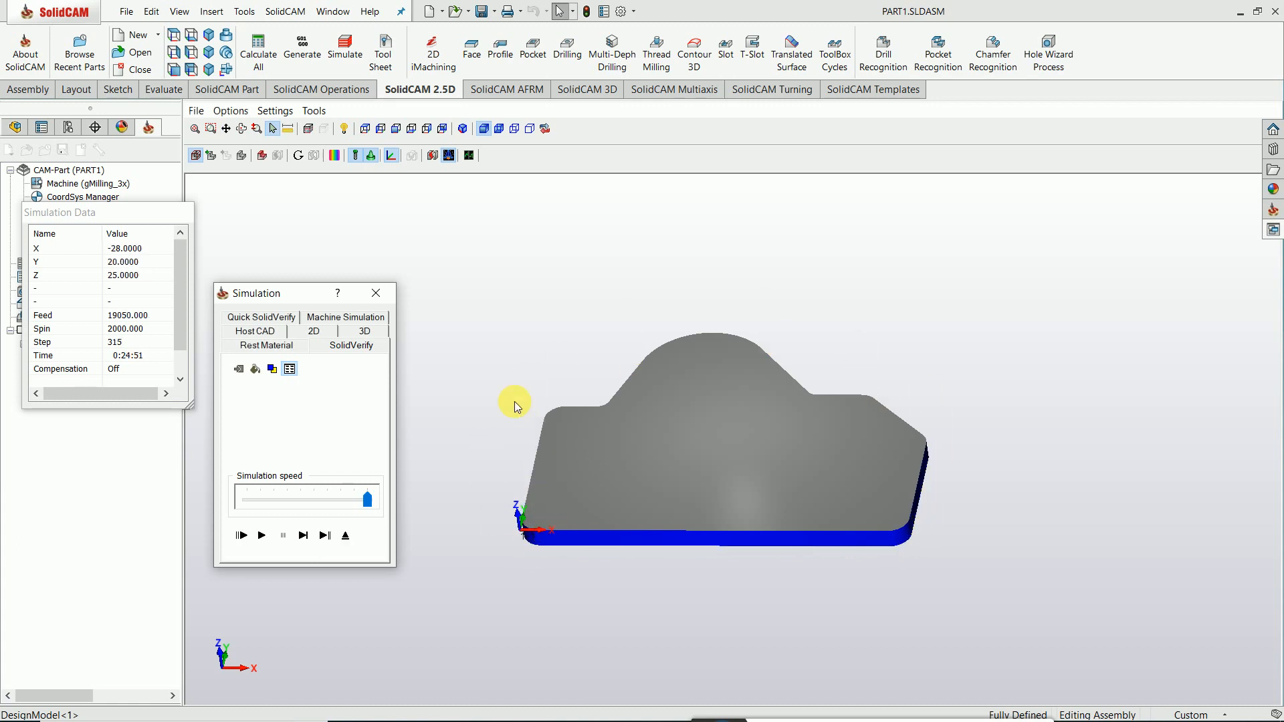
Step: Run the target and machined stock comparison with its preset tolerances and examine the deviation colours on the plate
left_click(335, 155)
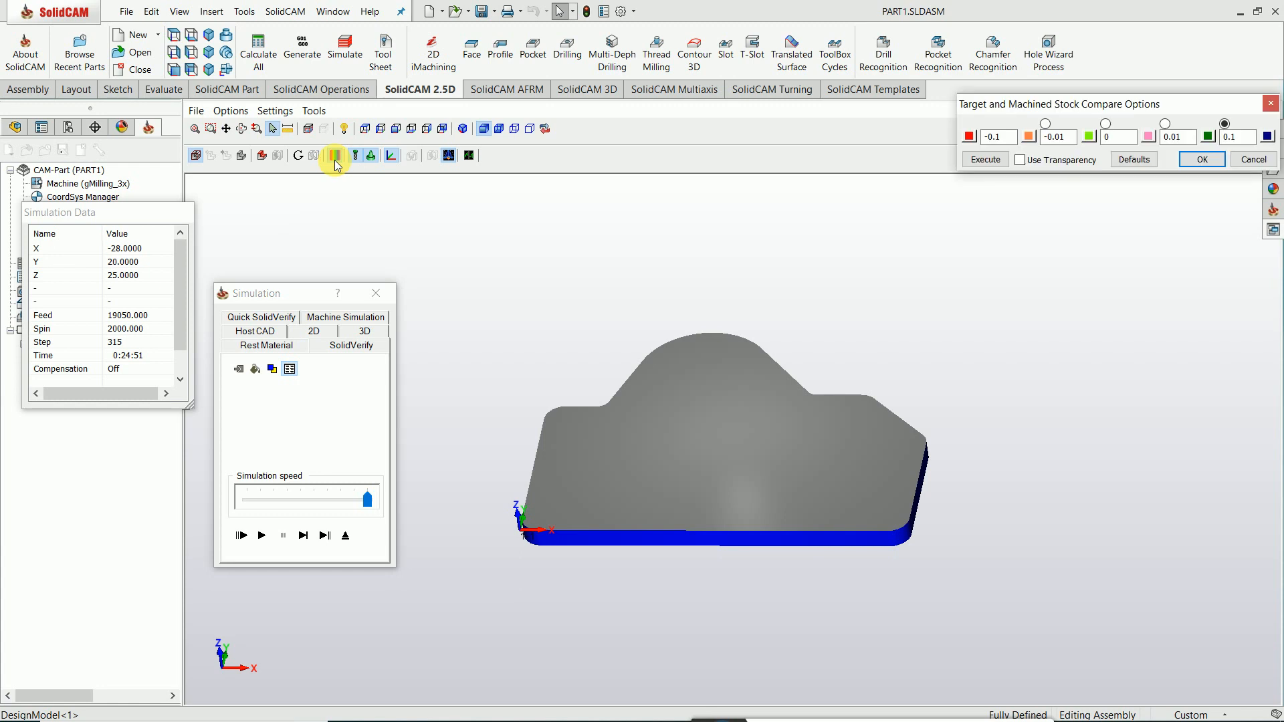
left_click(986, 159)
middle_click_drag(658, 364, 741, 455)
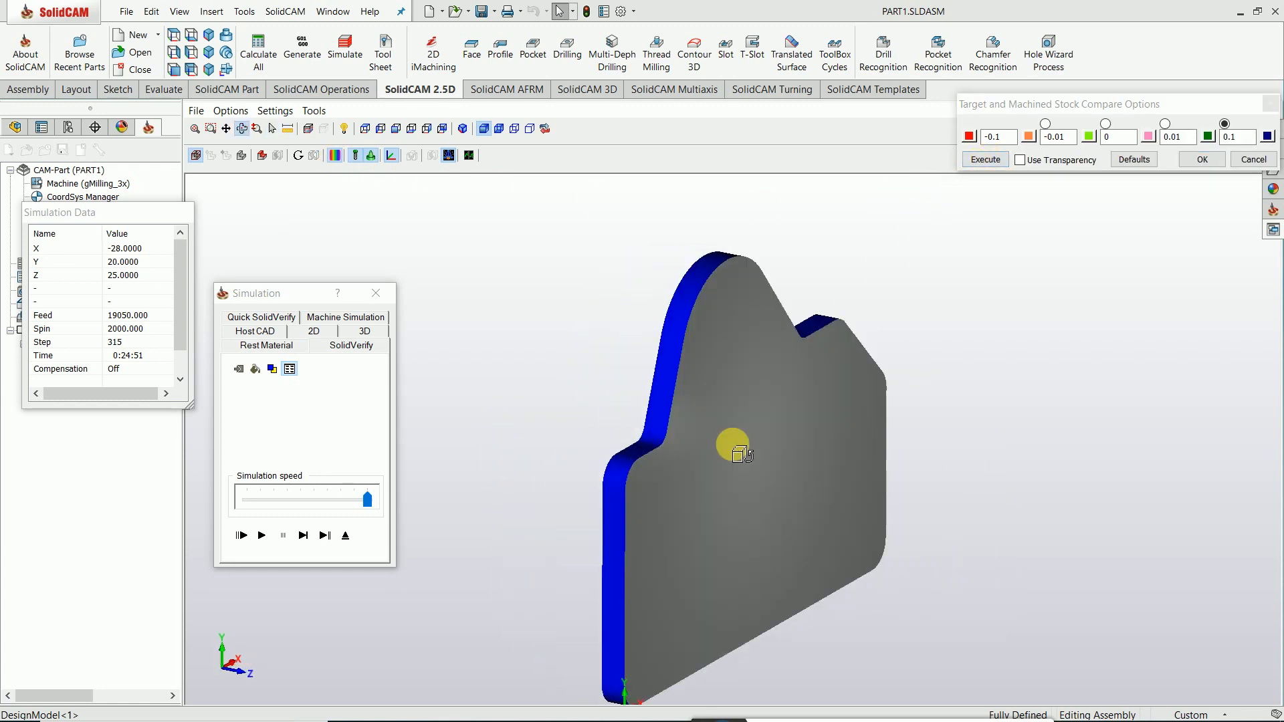
left_click(1236, 137)
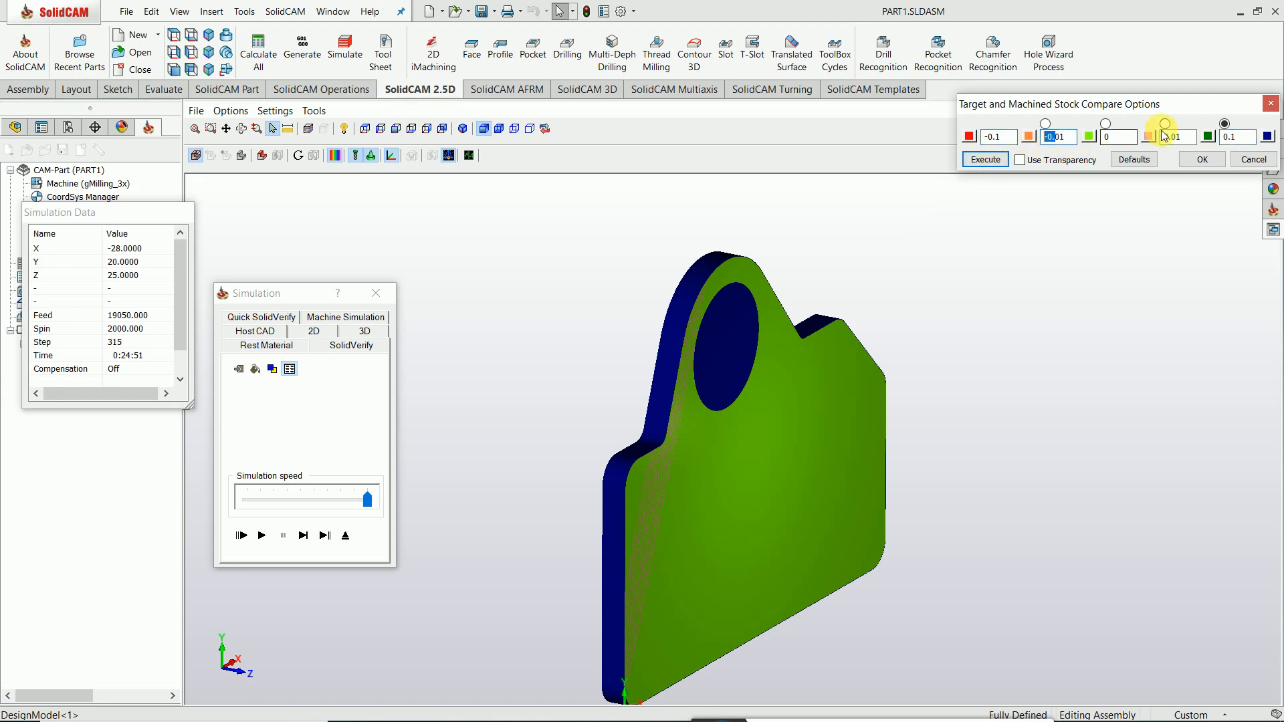
double_click(1118, 138)
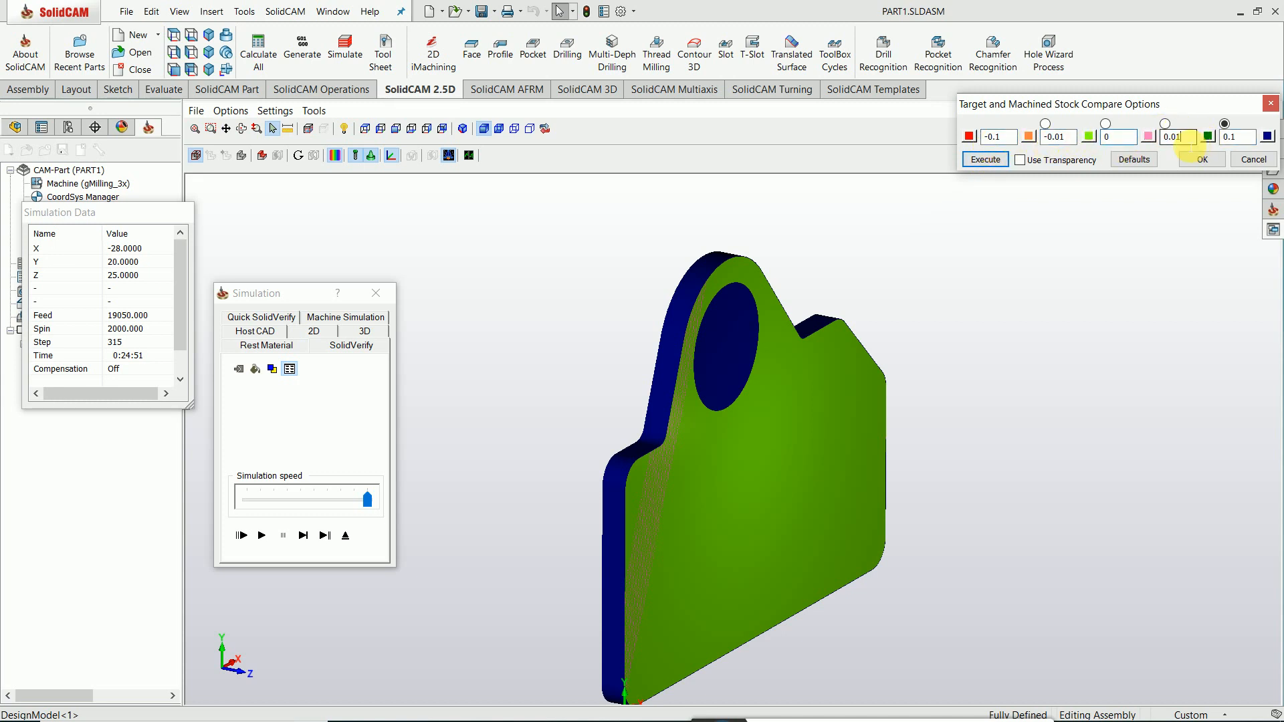
middle_click_drag(845, 472, 1090, 301)
middle_click_drag(800, 406, 706, 480)
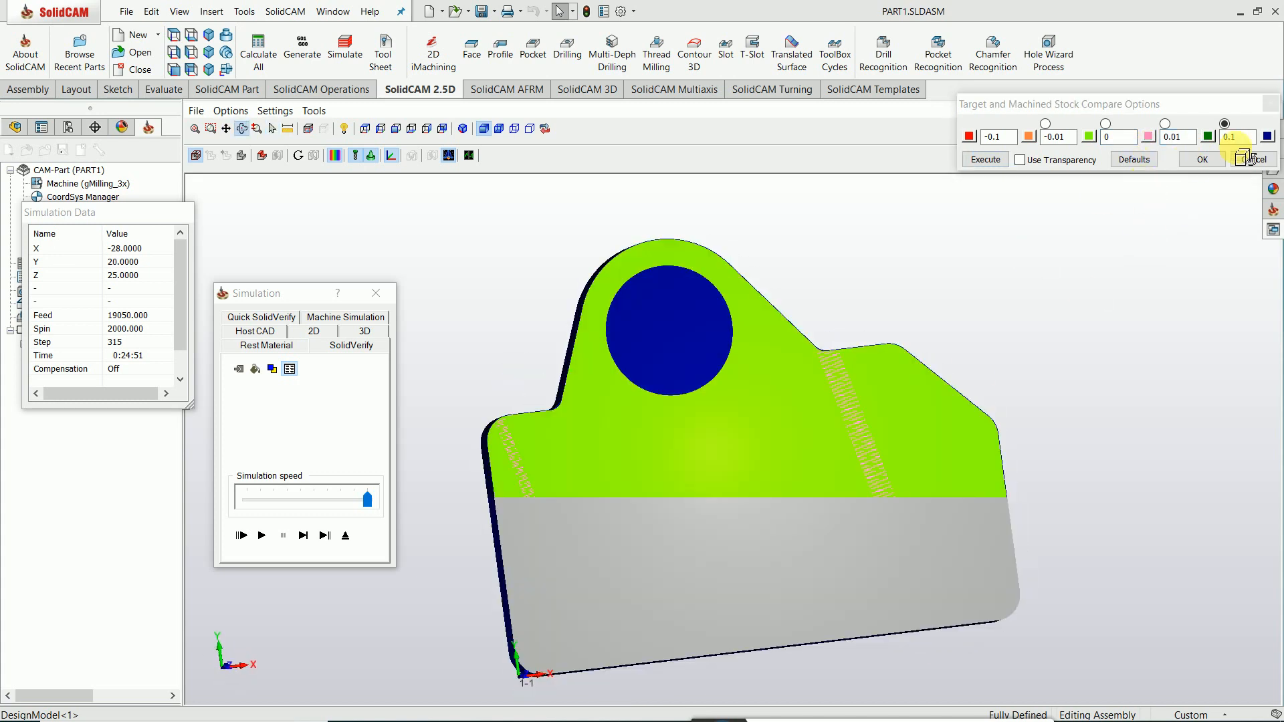
Step: Raise the upper comparison tolerance to 0.5, rerun the target and machined stock comparison, and examine the plate's side walls
double_click(1230, 137)
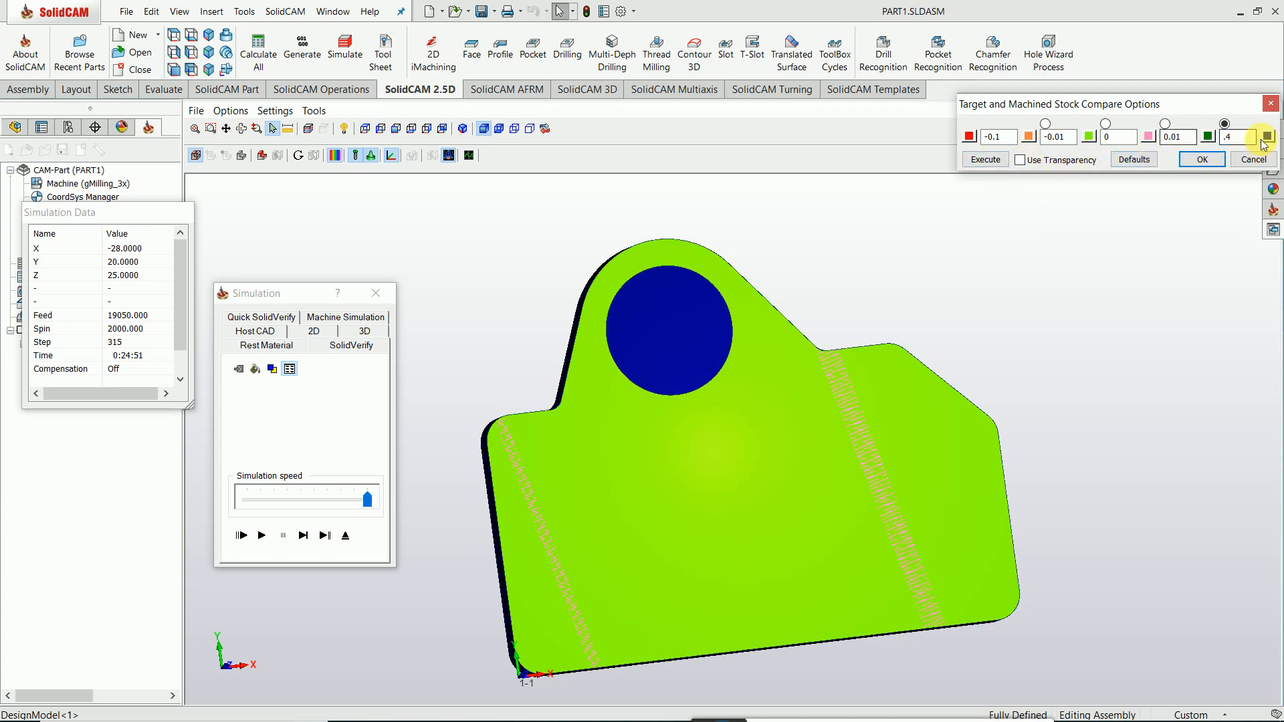
left_click_drag(1244, 137, 1174, 159)
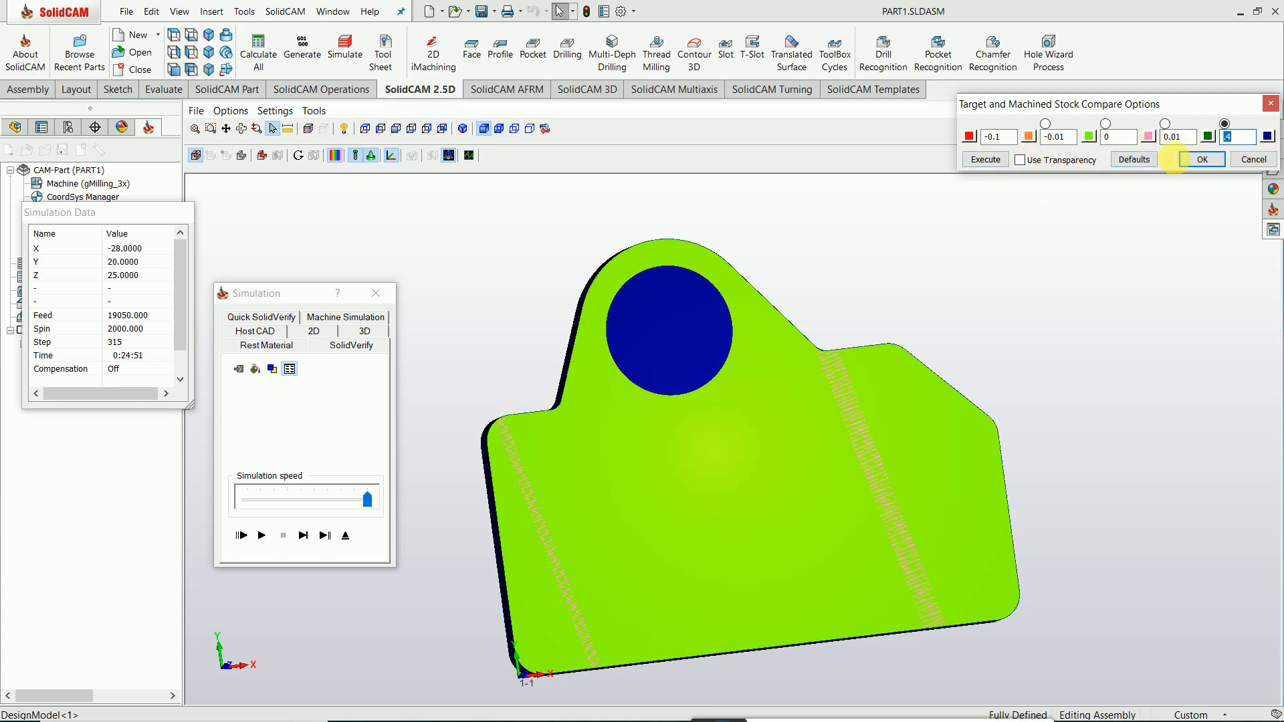
left_click(985, 159)
left_click_drag(843, 356, 851, 390)
left_click_drag(761, 448, 769, 435)
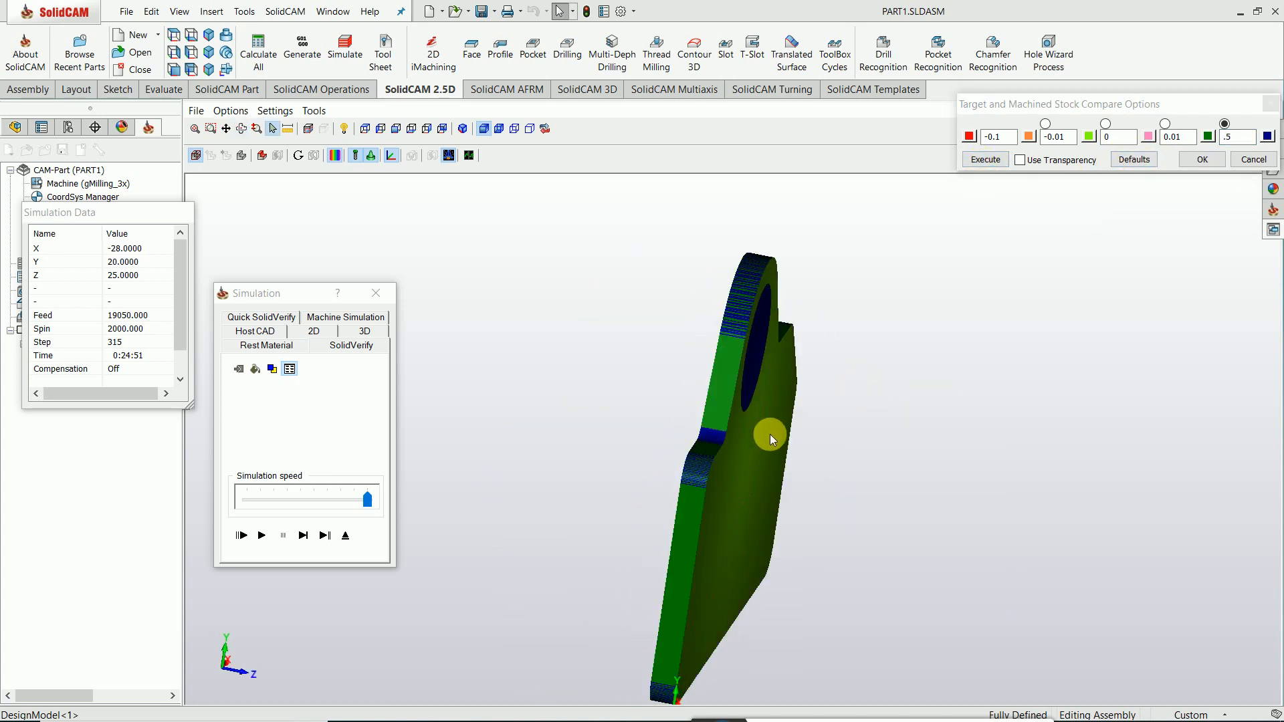
scroll(738, 319, "down", 2)
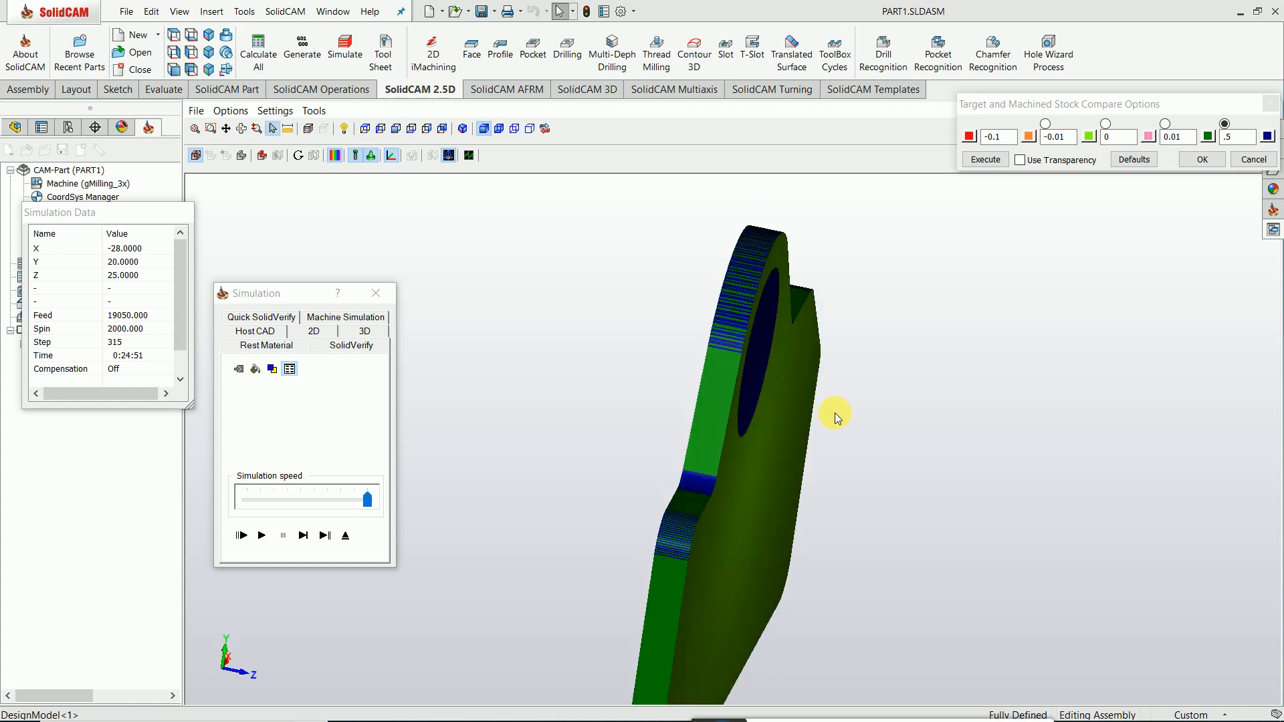
middle_click_drag(836, 416, 782, 439)
scroll(782, 440, "up", 2)
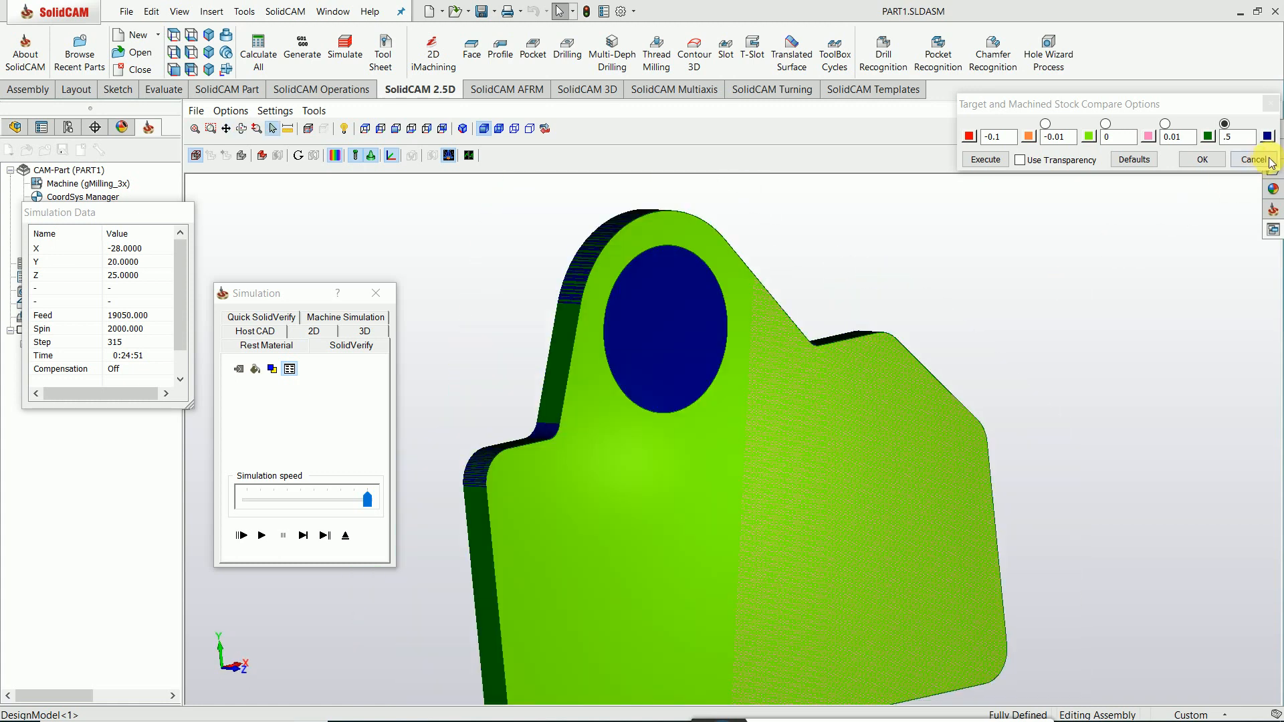
Step: Close the stock comparison and the simulation, and exit the F_contour Profile operation
left_click(1266, 160)
left_click(1267, 162)
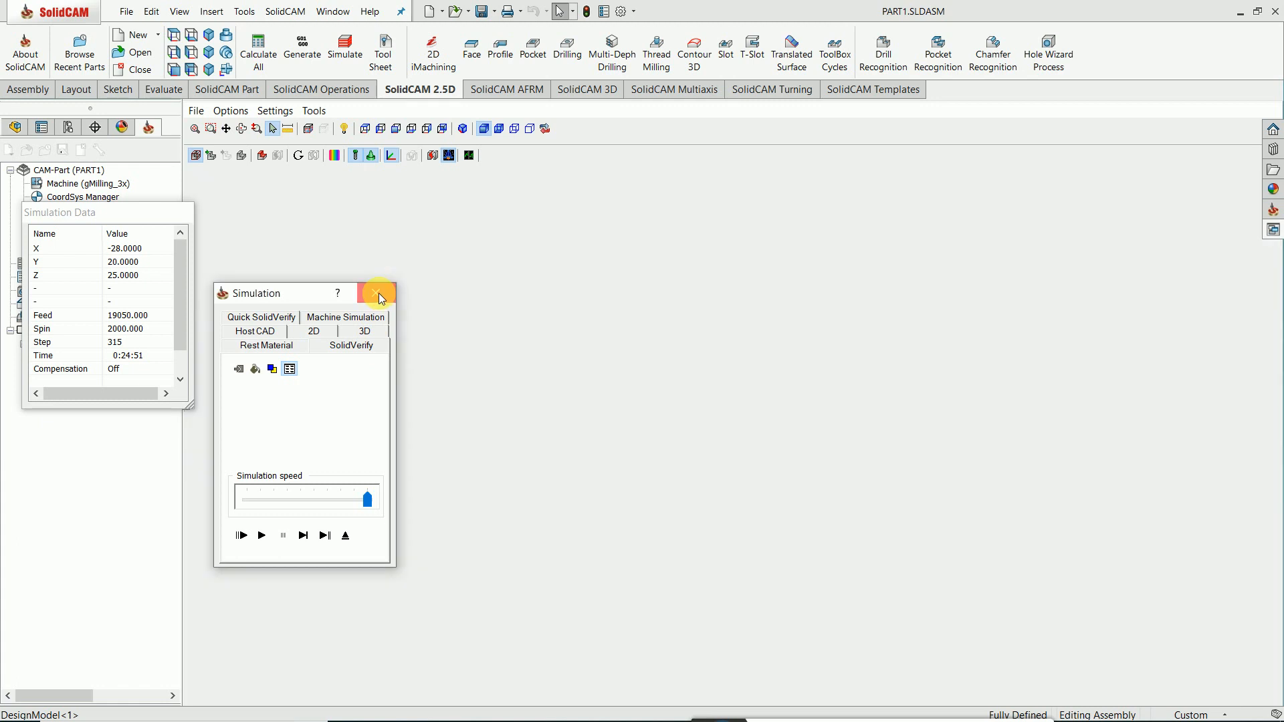
left_click(376, 293)
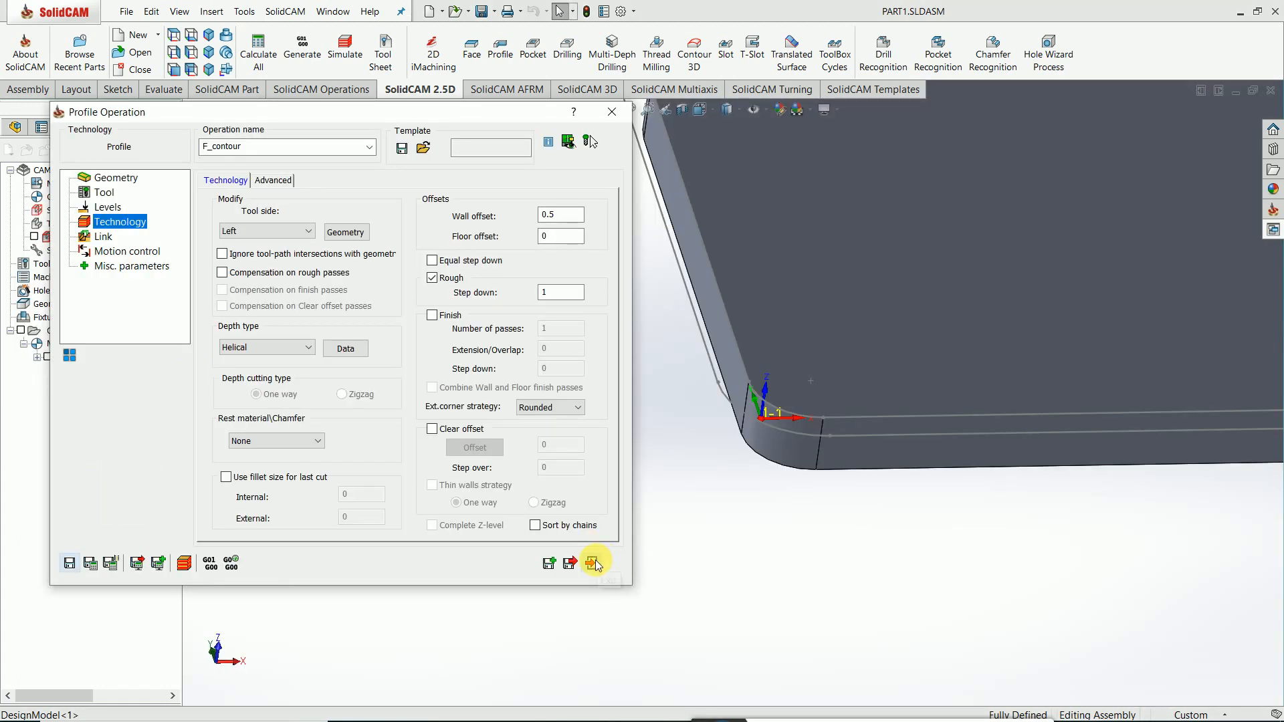
left_click(593, 564)
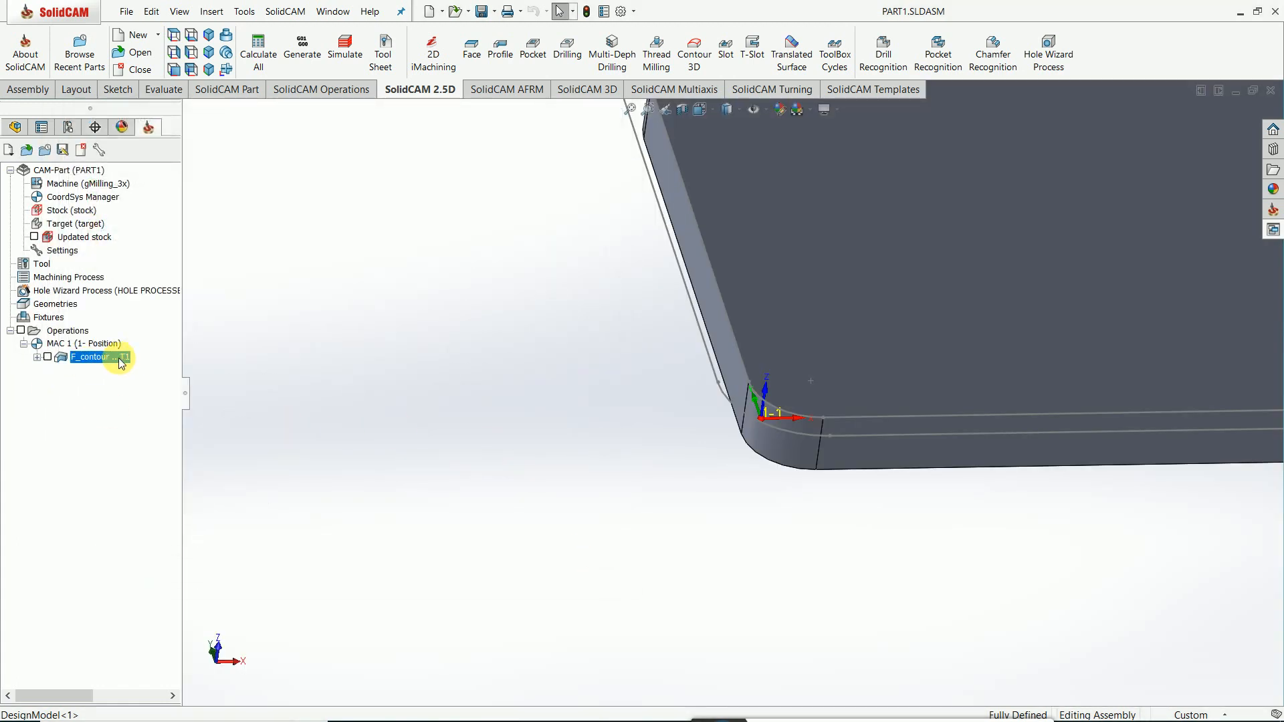
Step: Duplicate the F_contour operation within MAC 1 by copying and pasting it
right_click(121, 364)
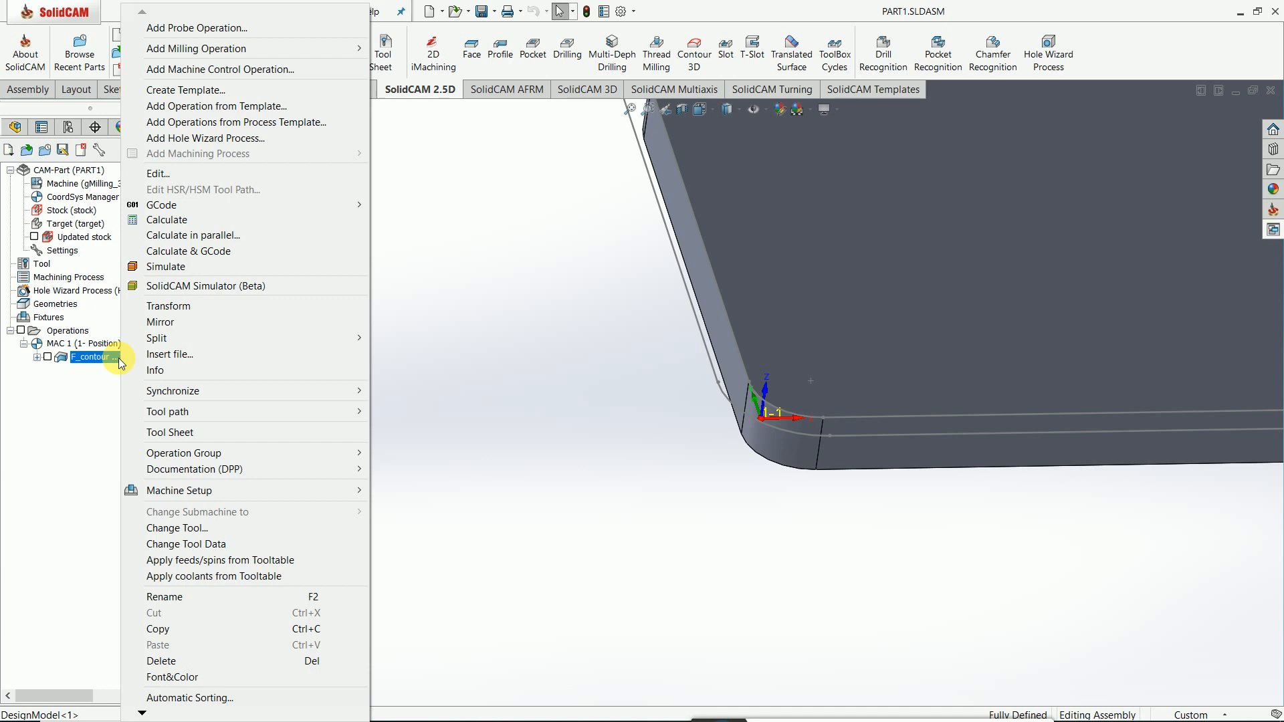
left_click(157, 629)
right_click(122, 359)
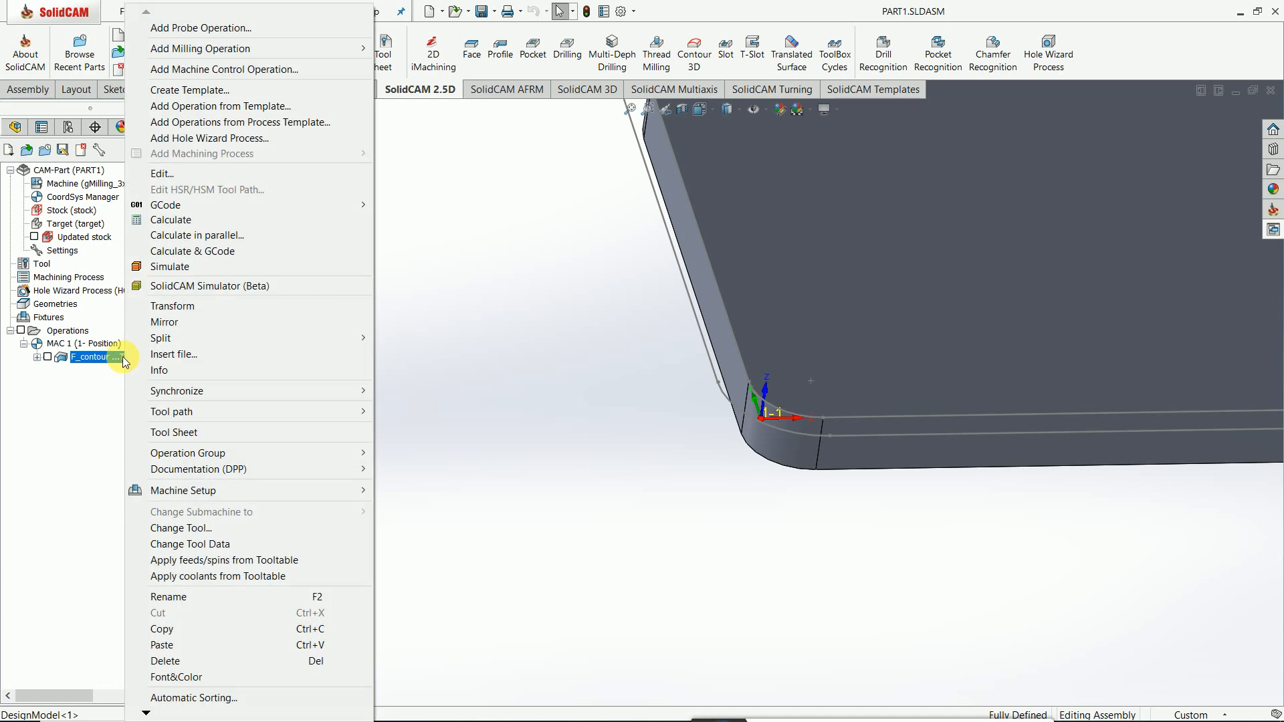
left_click(161, 646)
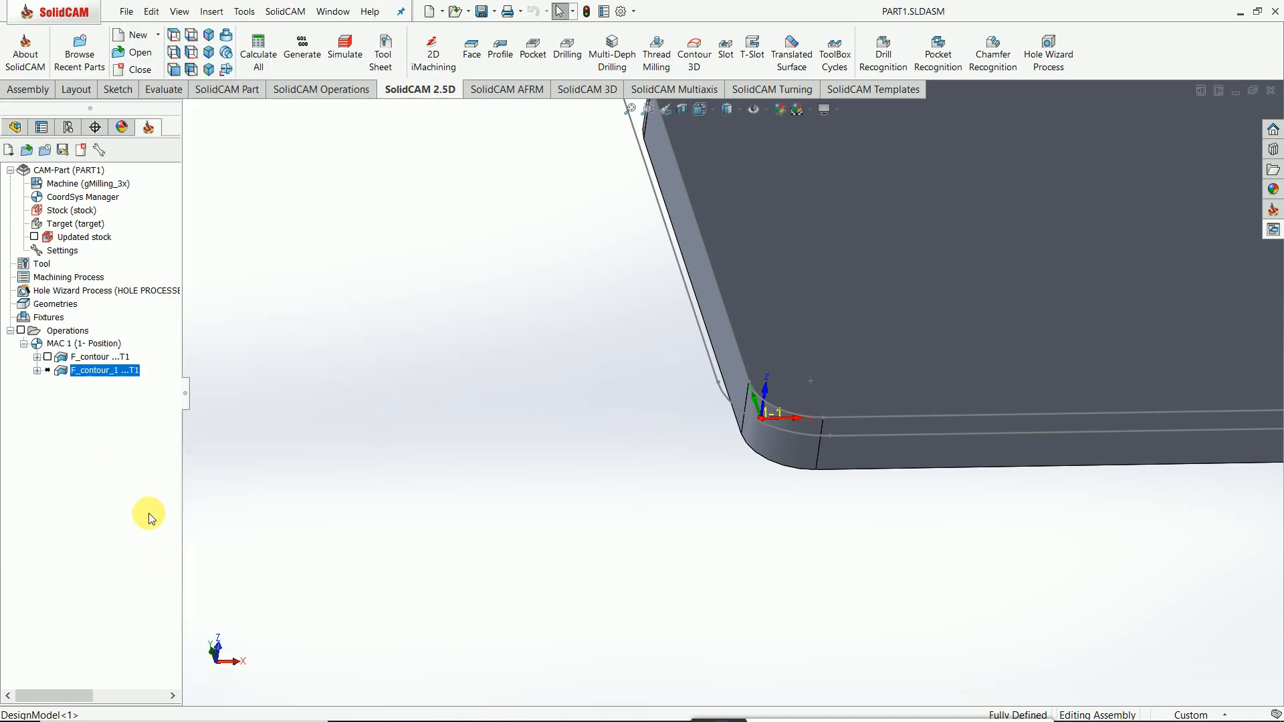
Step: Open the copied F_contour_1 operation and assign it a new end mill as tool number 2
scroll(751, 415, "up", 5)
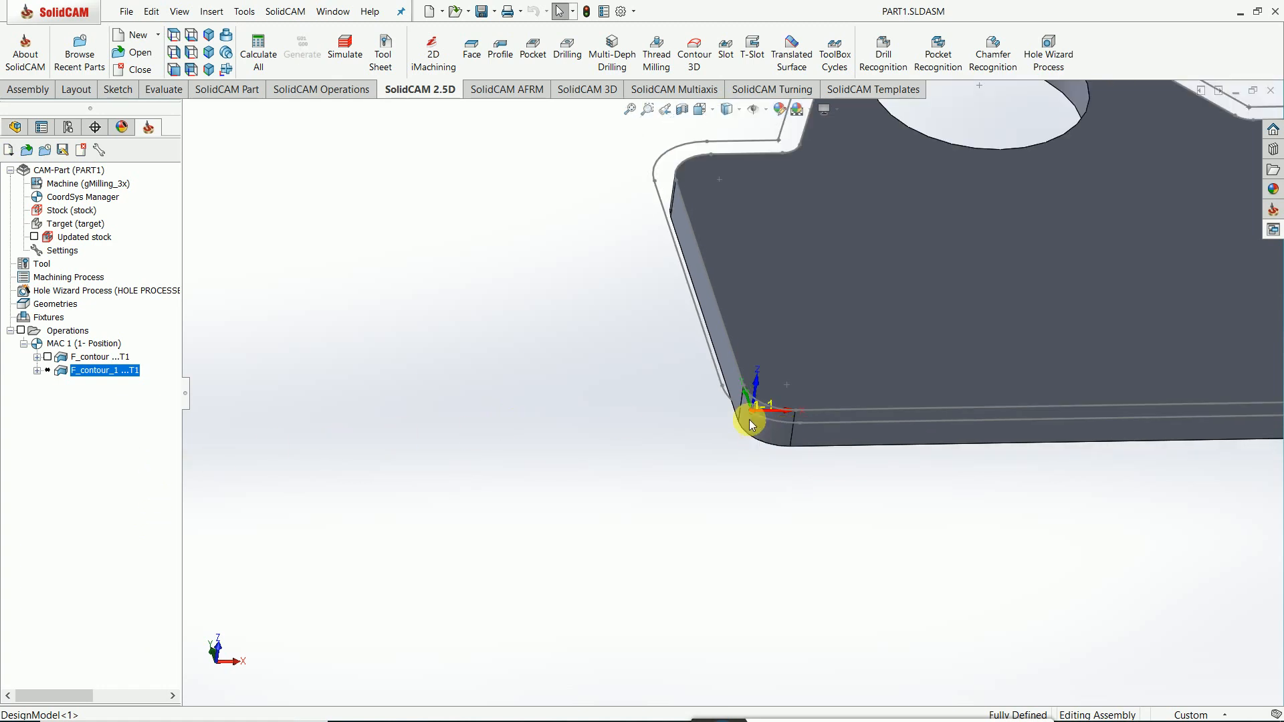
middle_click_drag(1023, 291, 1011, 346)
scroll(1032, 284, "down", 4)
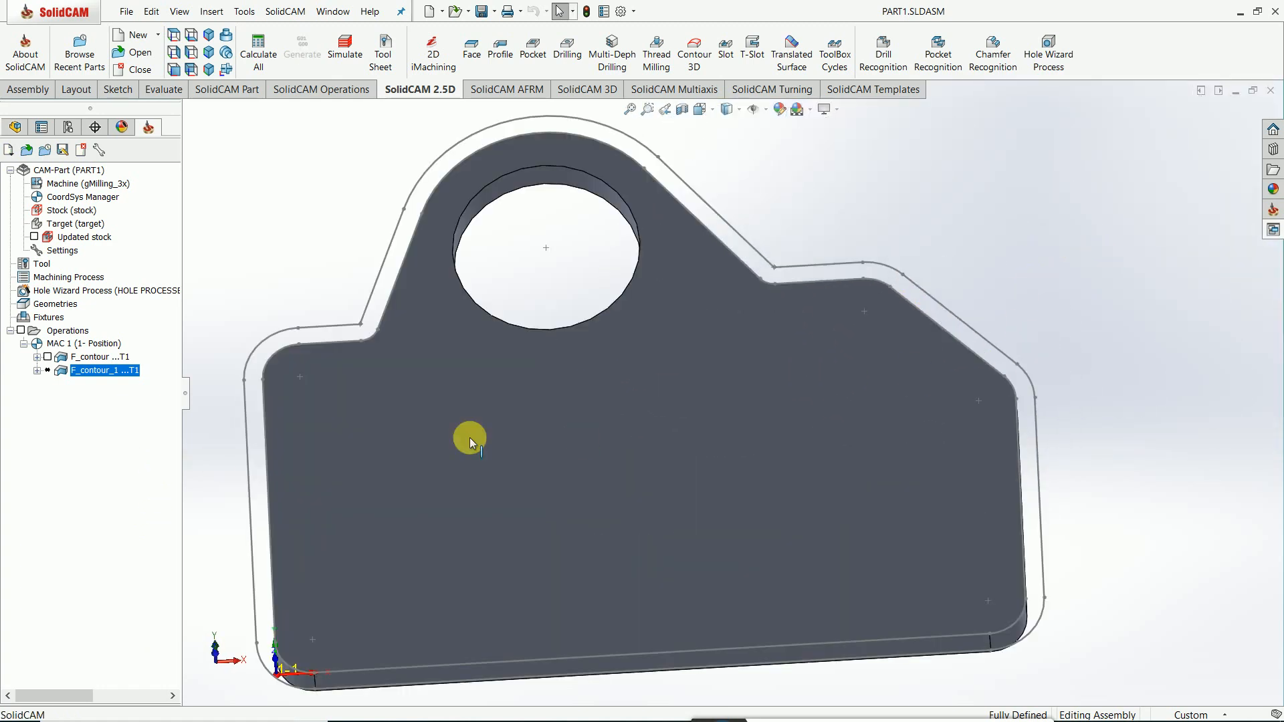
double_click(130, 372)
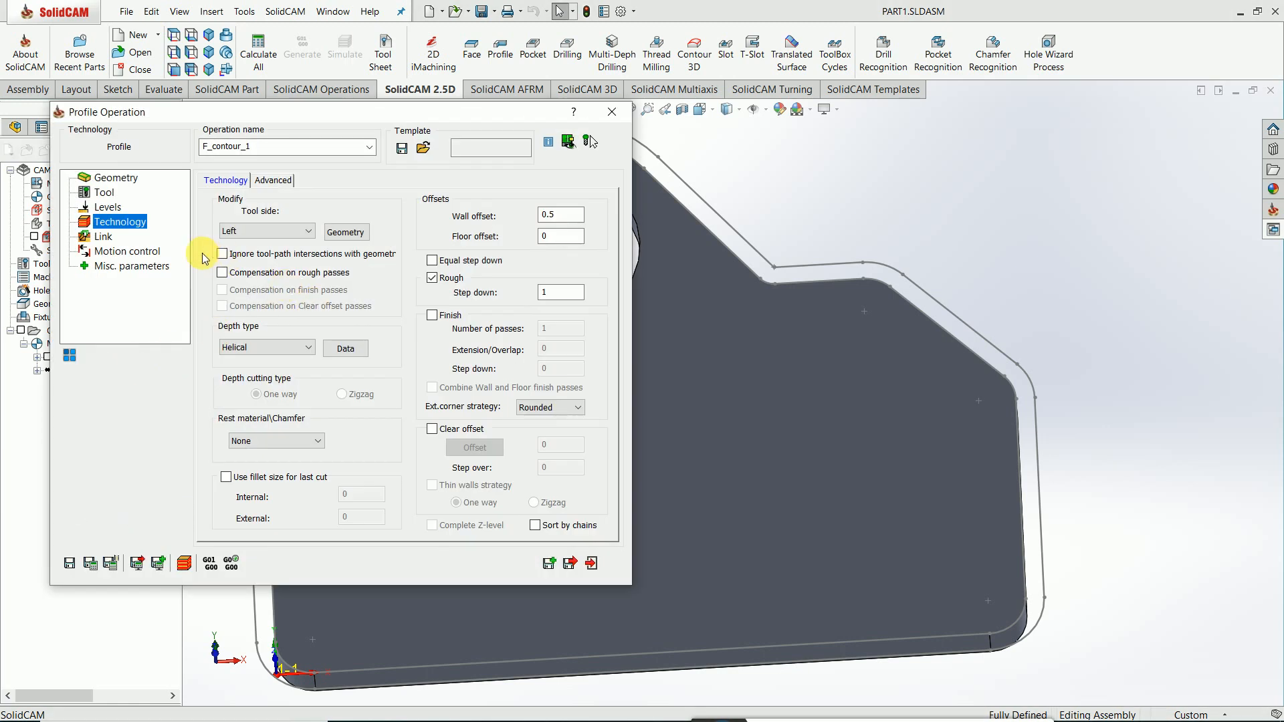
left_click(106, 193)
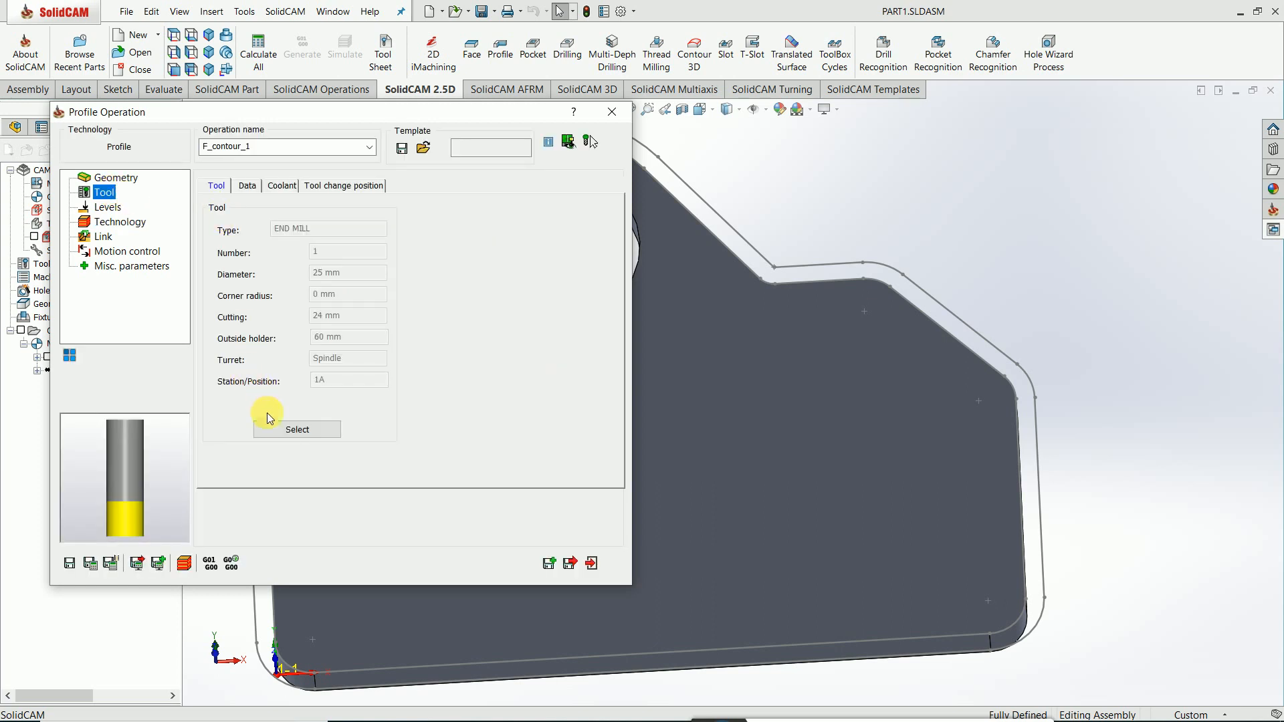
left_click(278, 431)
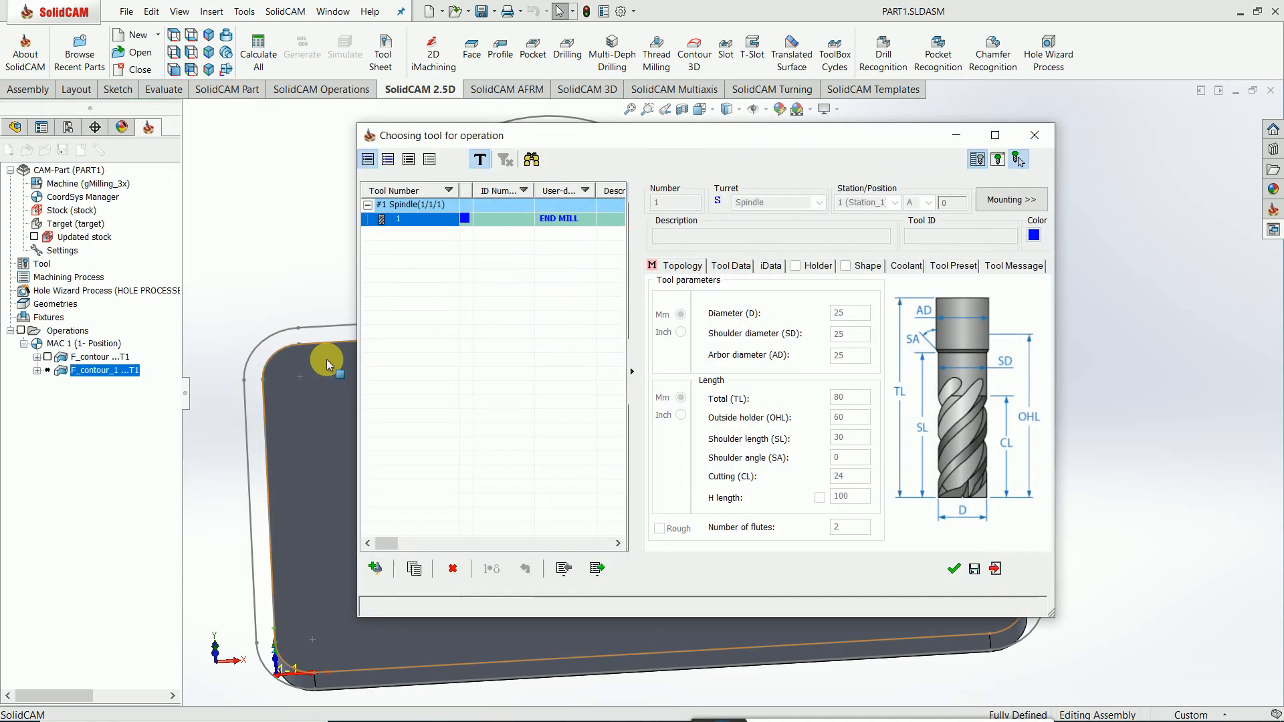
left_click(376, 567)
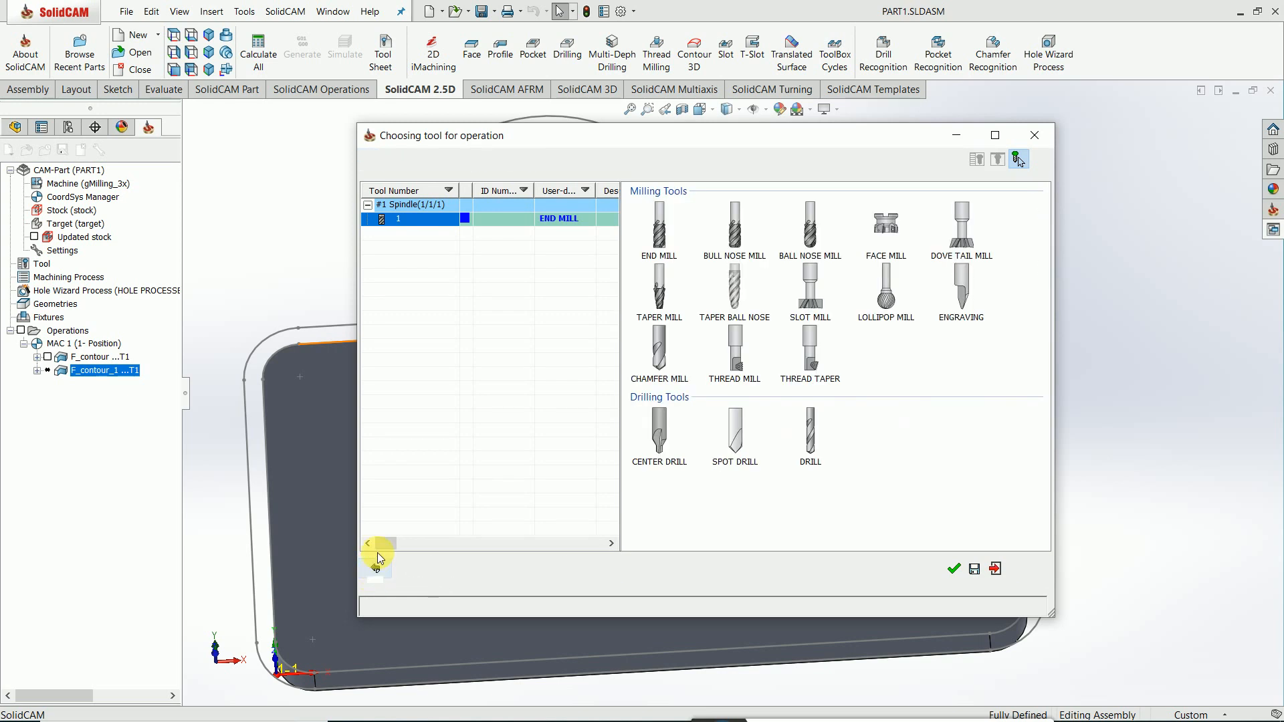
left_click(662, 237)
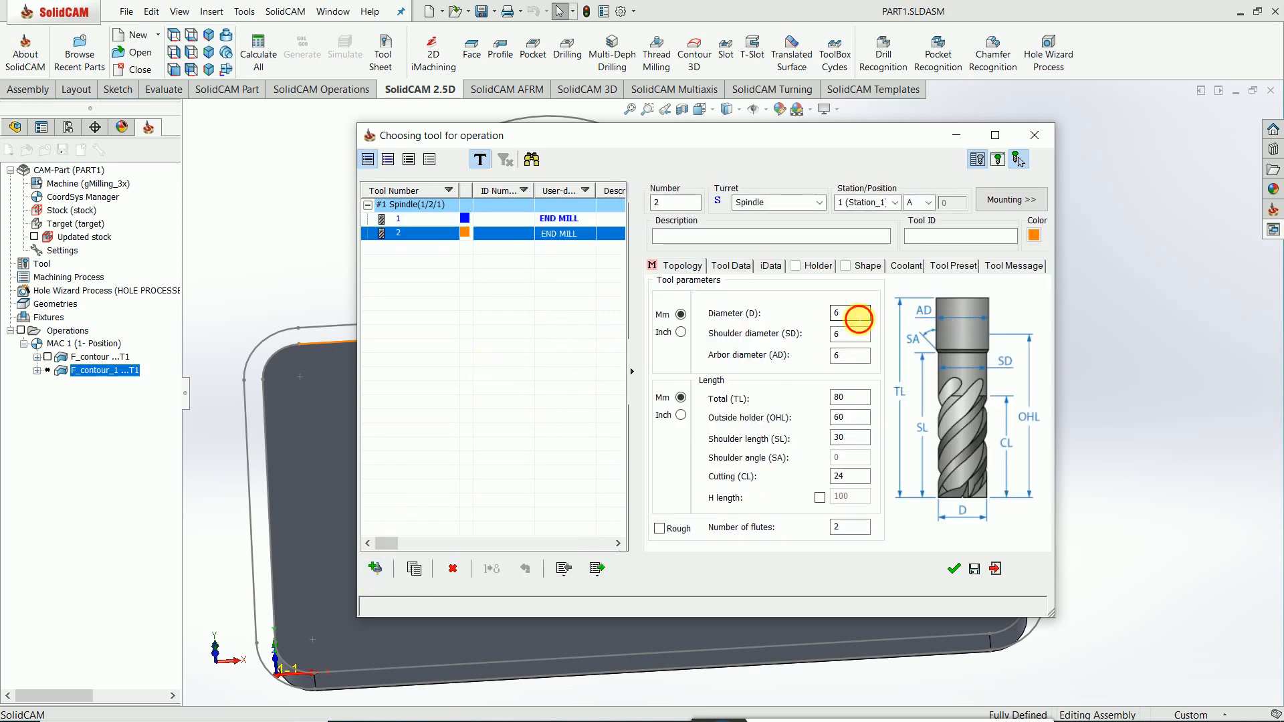
left_click(846, 356)
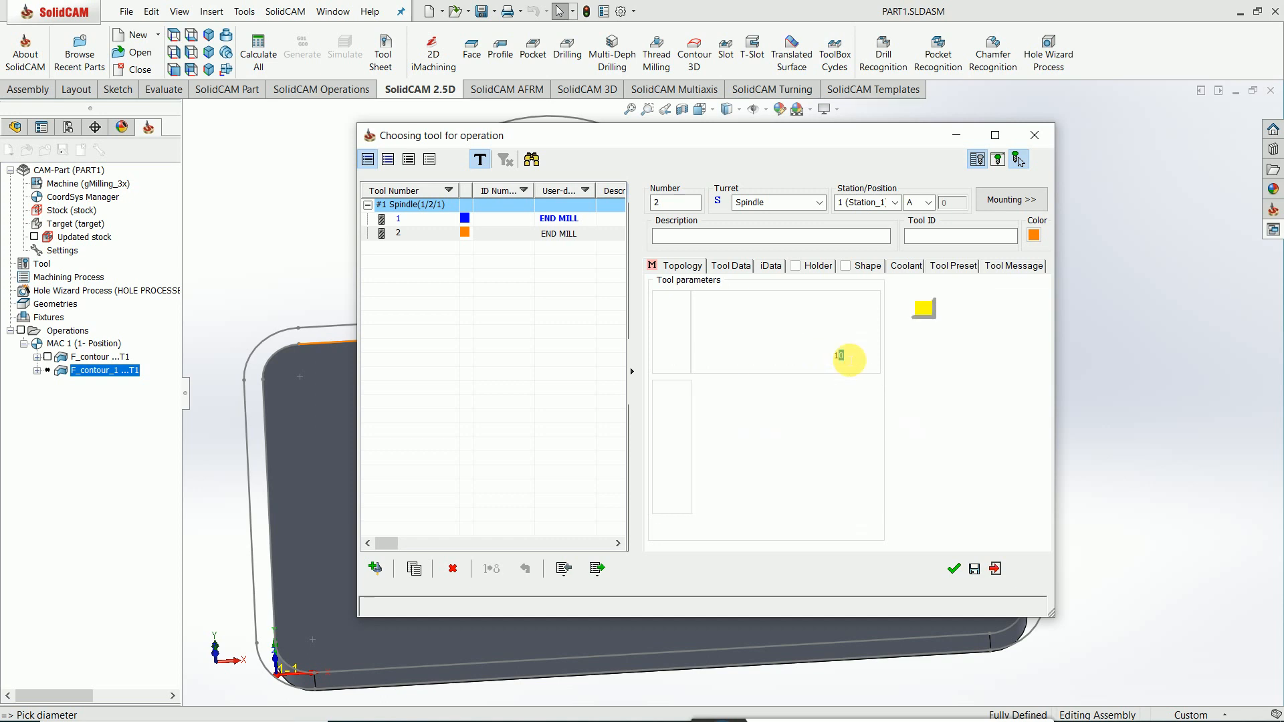
left_click(954, 568)
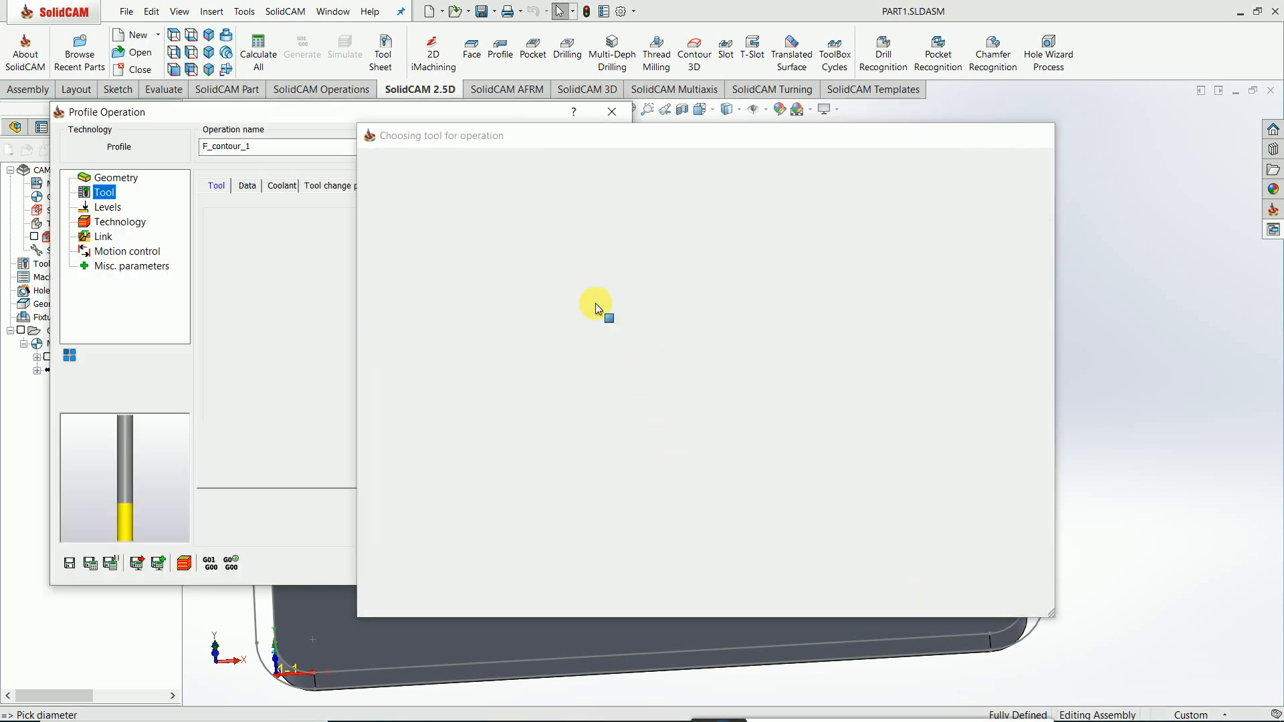
Step: Set feed XY to 800, finish feed XY to 1200, feed Z to 300, spin to 3500 rpm and finish spin to 2500 rpm
left_click(247, 188)
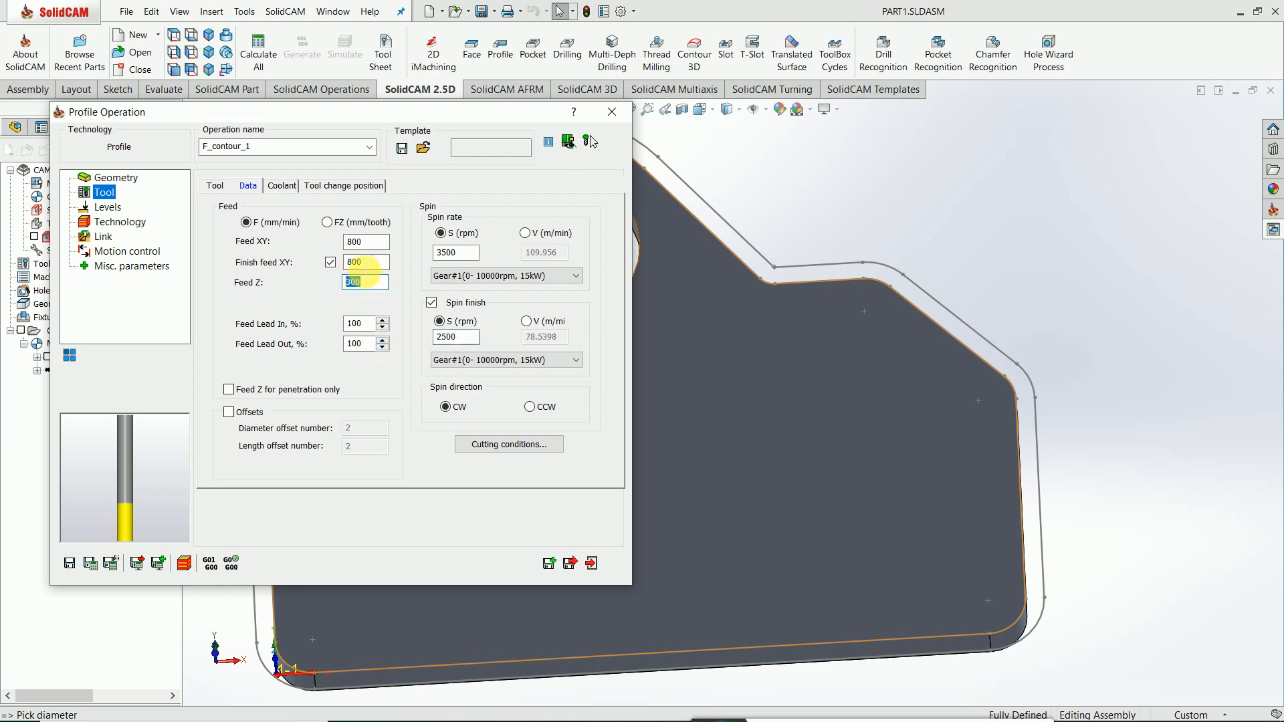
left_click_drag(372, 264, 319, 267)
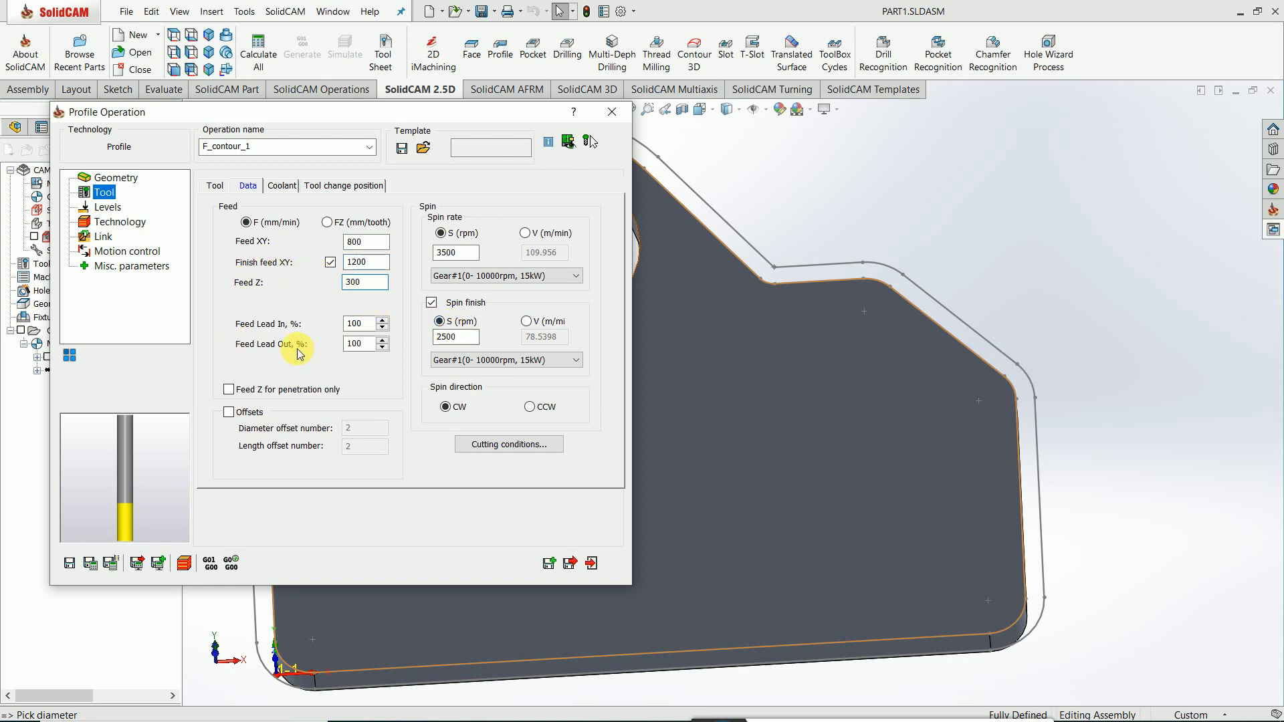
Step: Switch F_contour_1 from roughing to finishing with a step down of 1, and save and calculate it, accepting the upper level
left_click(104, 207)
left_click(114, 224)
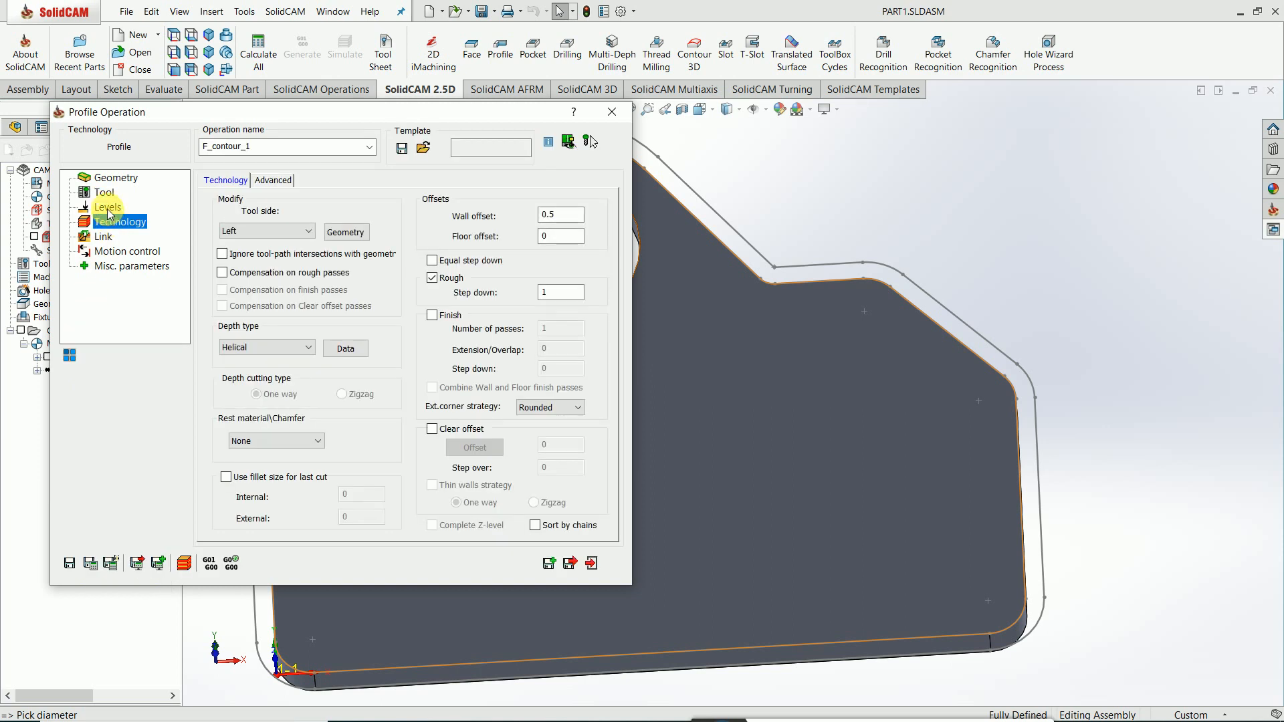
left_click(108, 208)
left_click(123, 225)
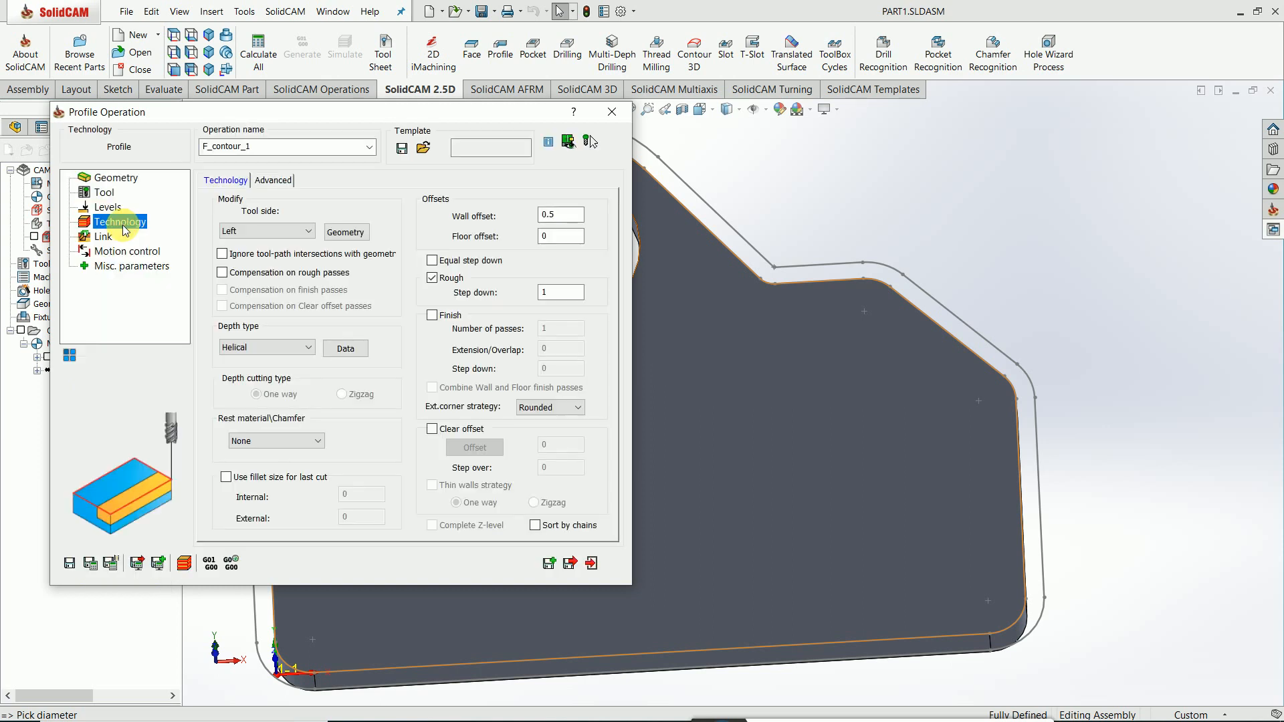
left_click(432, 276)
left_click(432, 315)
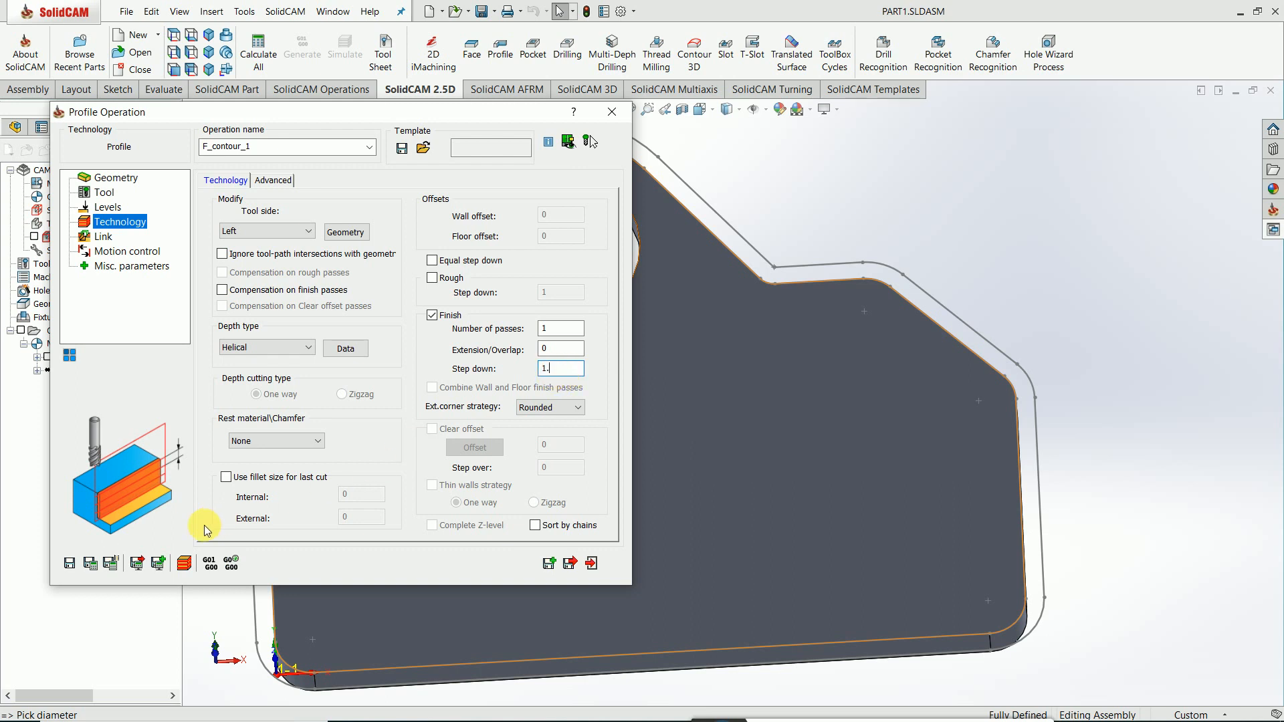
left_click(109, 565)
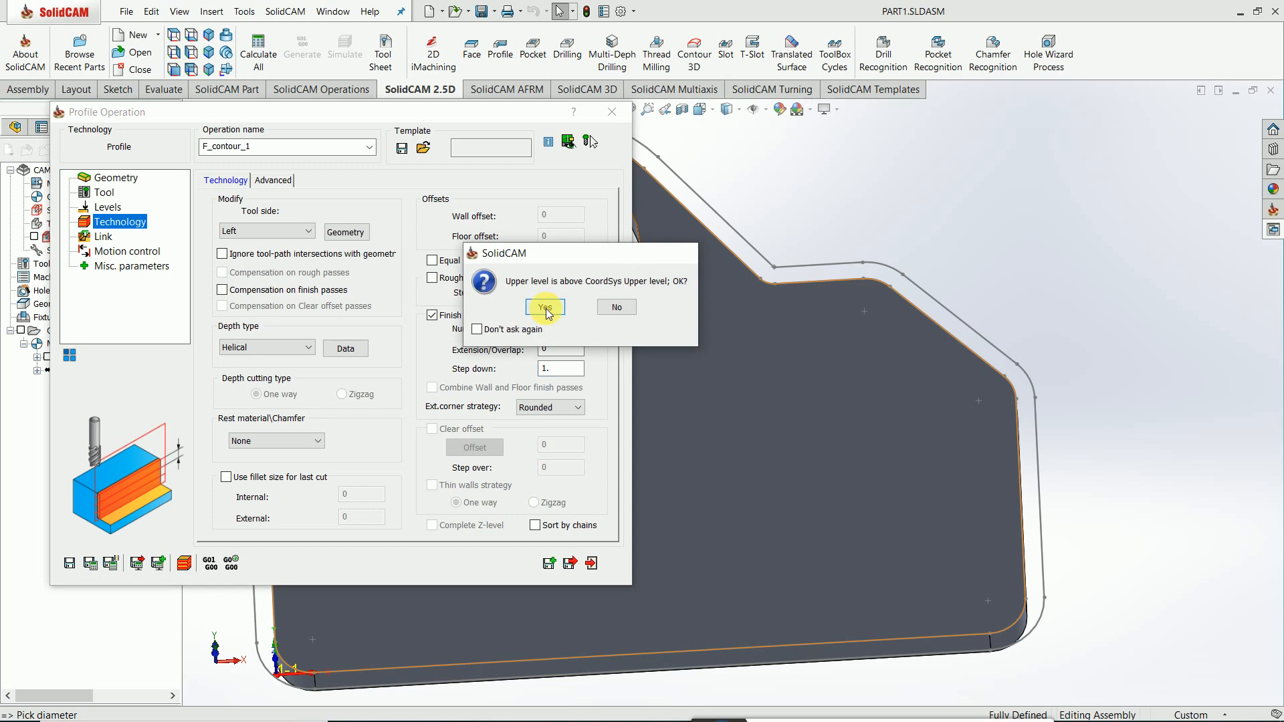
left_click(535, 308)
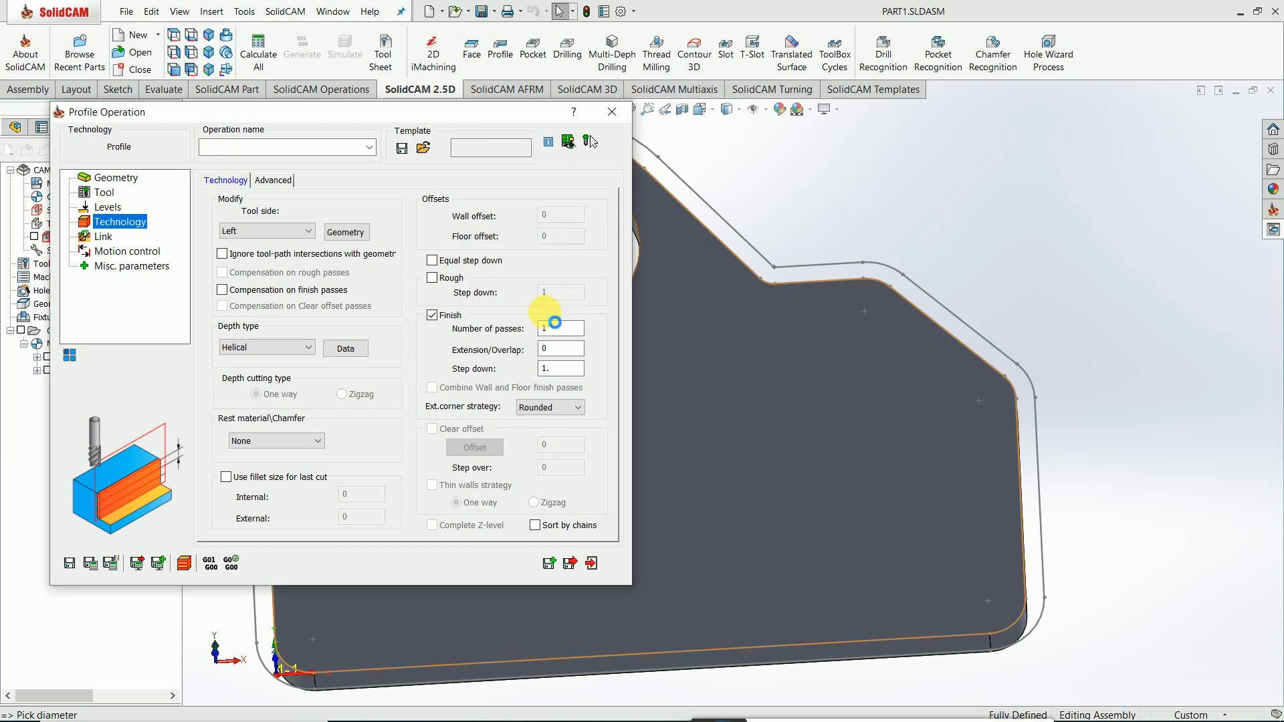
left_click(593, 564)
Step: Simulate the F_contour_1 finishing operation in SolidVerify and play it through to the end
middle_click_drag(610, 544, 616, 444)
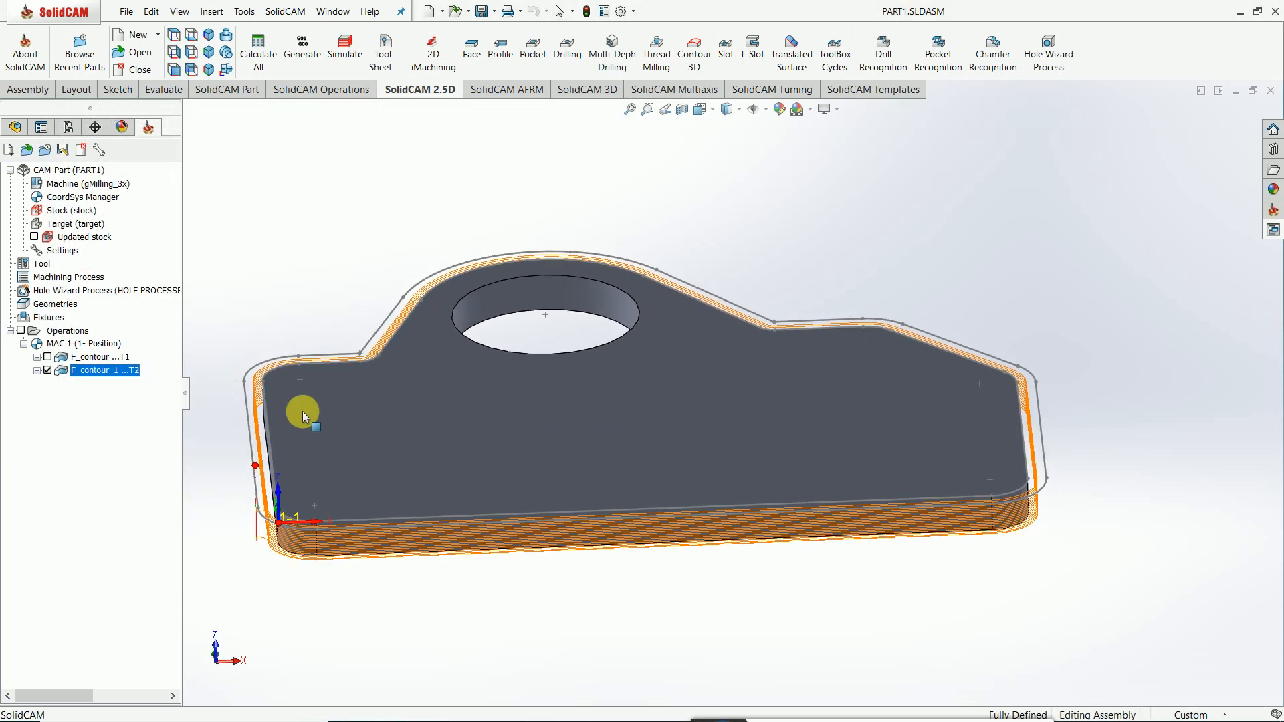
right_click(123, 369)
left_click(158, 264)
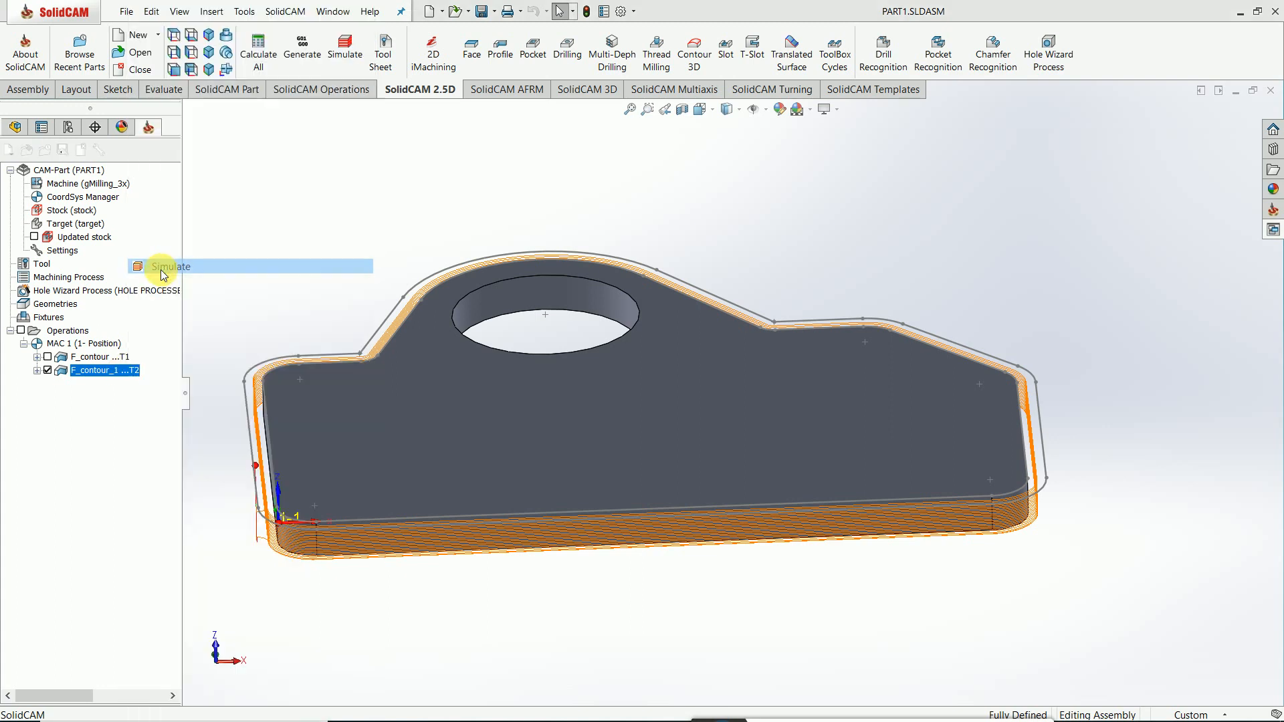
left_click(342, 318)
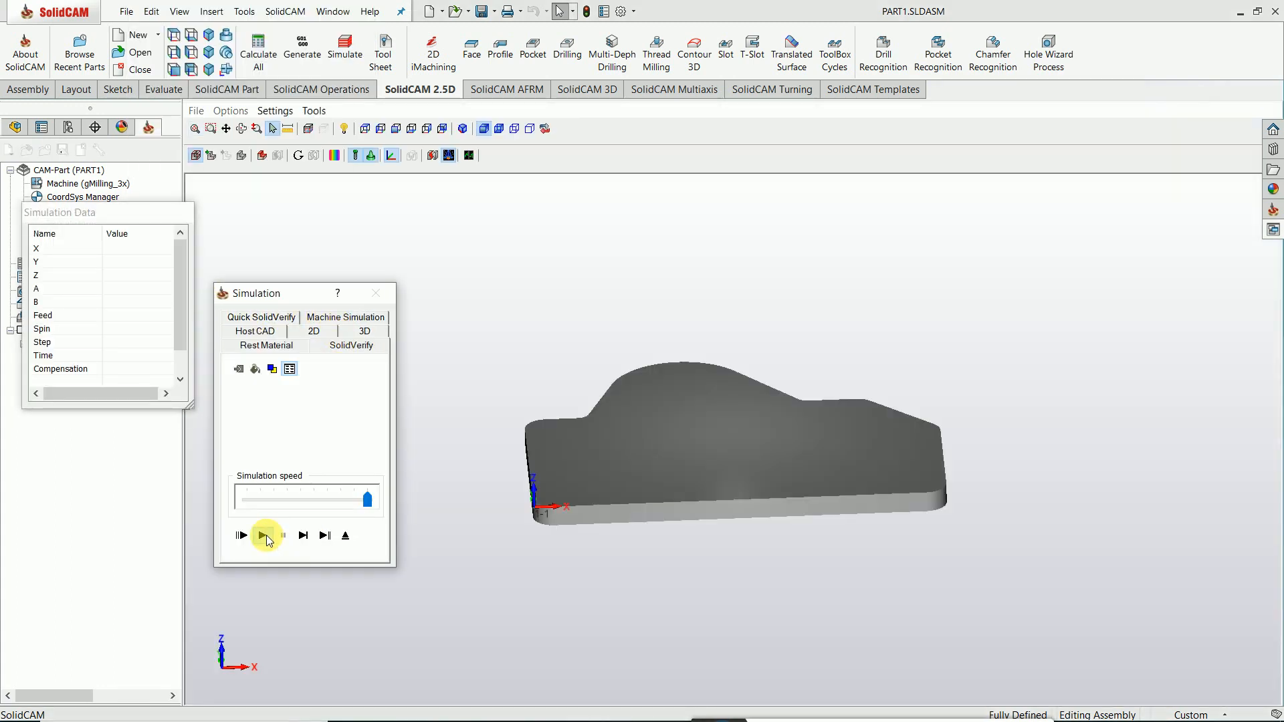
left_click(263, 536)
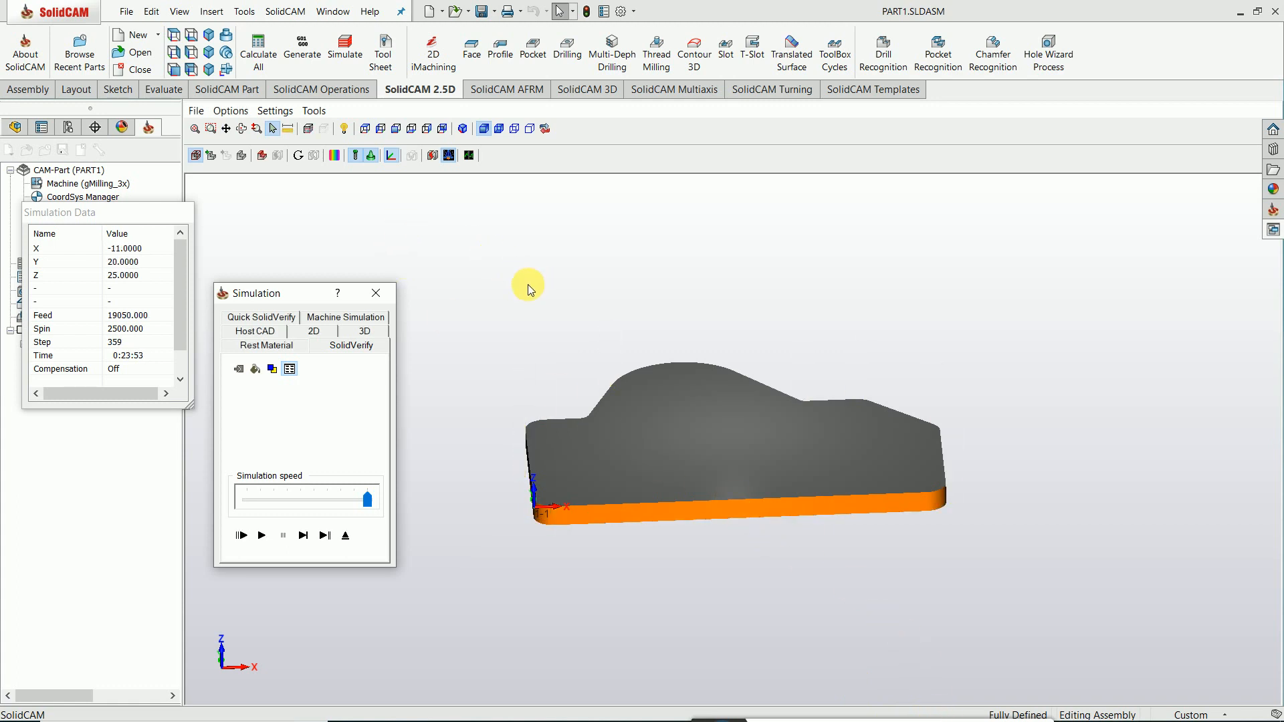
Step: Compare the finished stock with the target at the preset tolerances and examine the deviation colours on the walls and corners
left_click(351, 158)
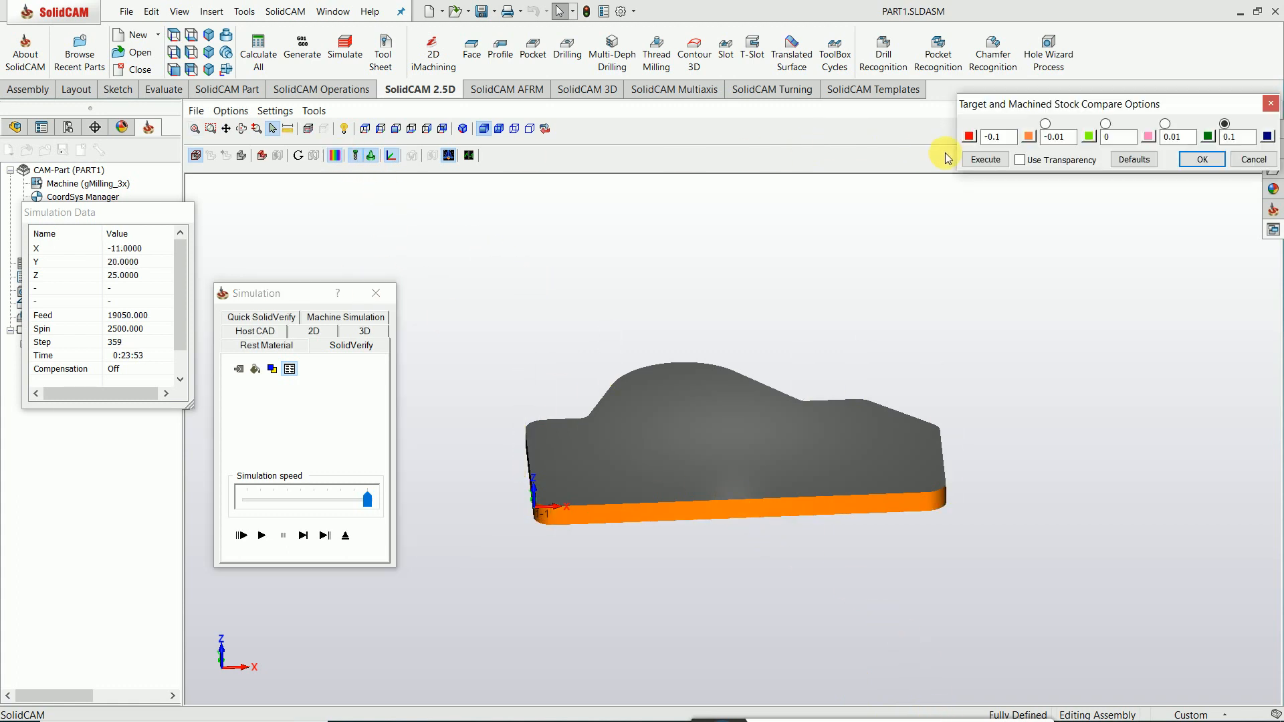
left_click(974, 161)
mouse_move(760, 284)
middle_mouse_down()
mouse_move(775, 295)
mouse_move(744, 277)
middle_mouse_up()
scroll(662, 454, "up", 5)
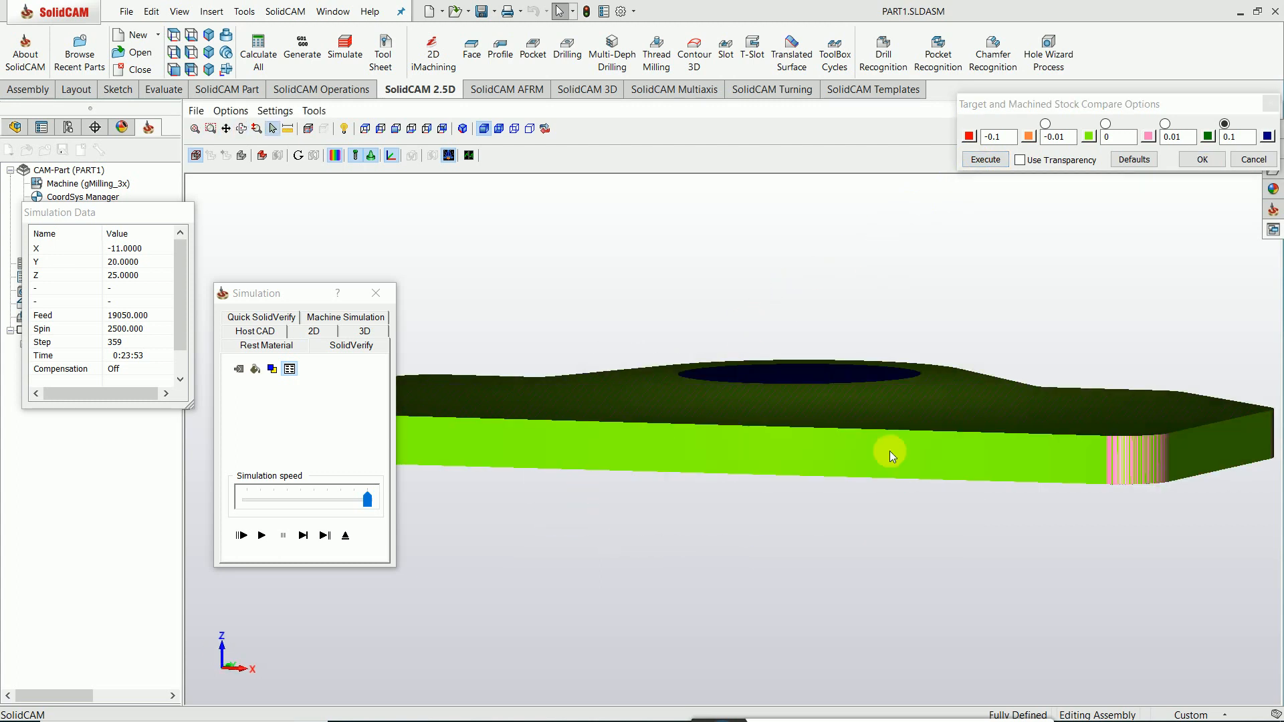
middle_click_drag(1144, 452, 1011, 322)
scroll(1013, 325, "down", 5)
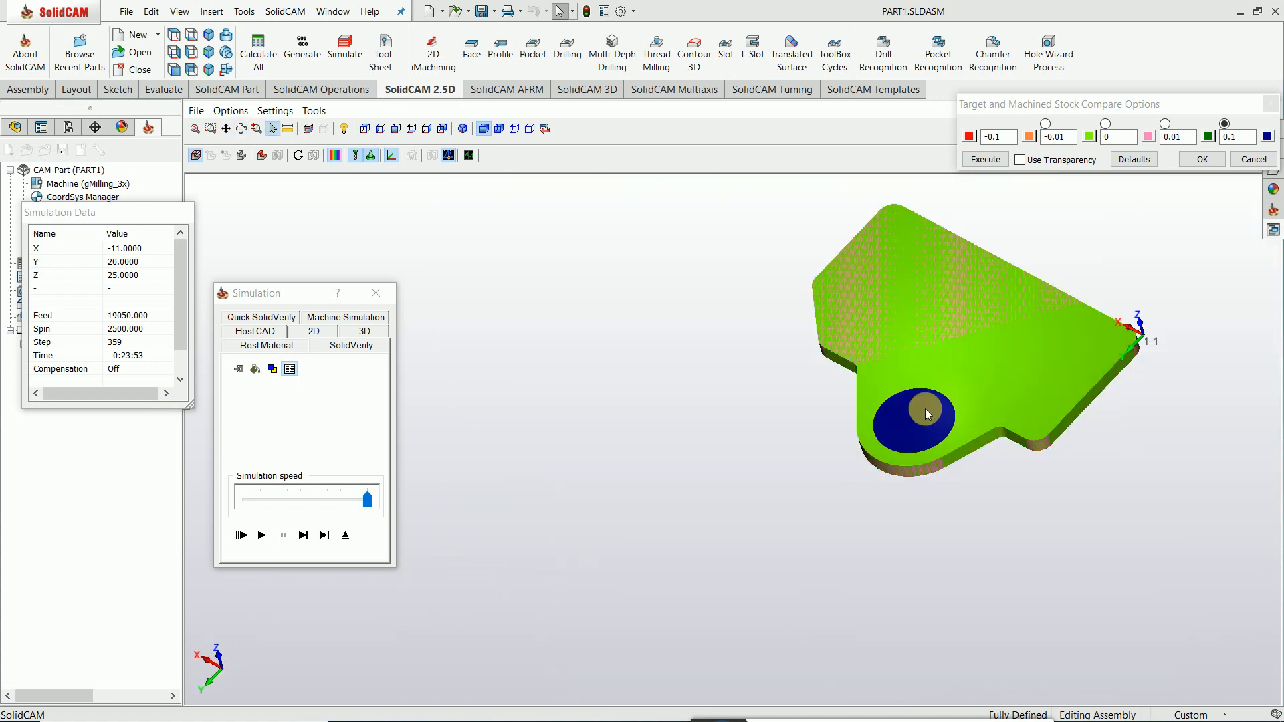
middle_click_drag(920, 429, 927, 438)
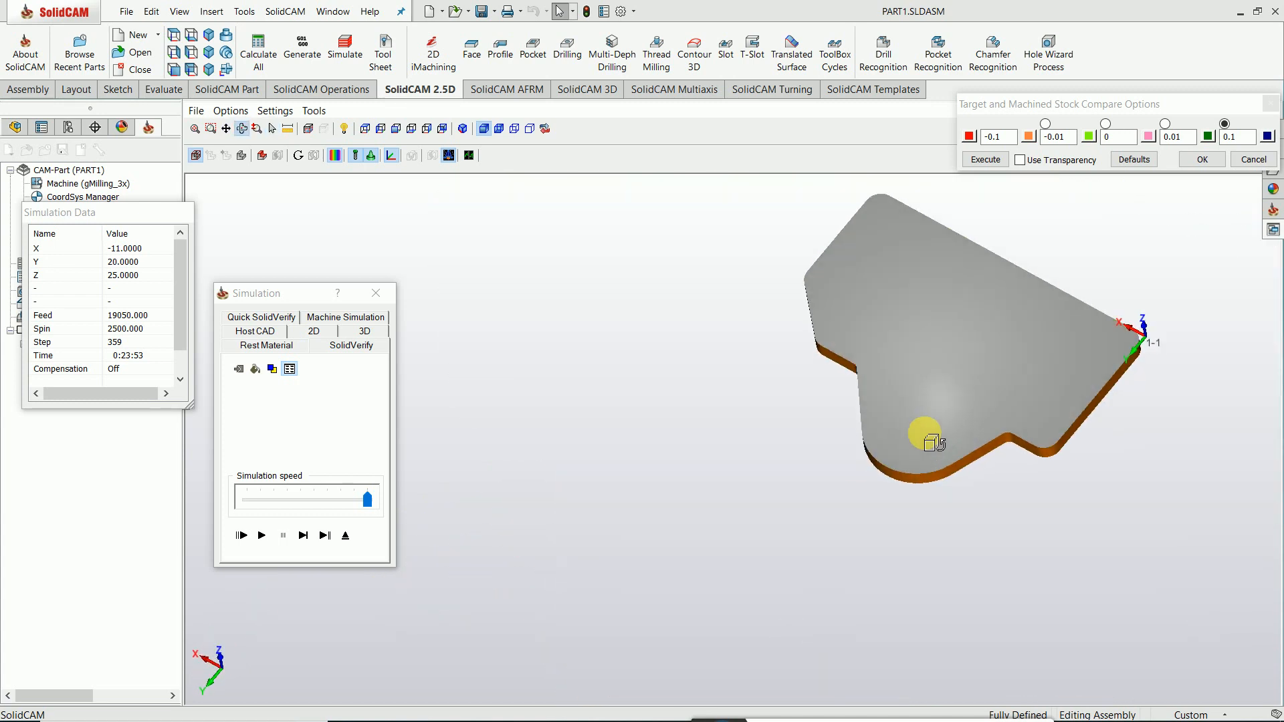
Step: Exit the stock comparison and the simulation, and hide the F_contour_1 toolpath on the model
left_click(1252, 163)
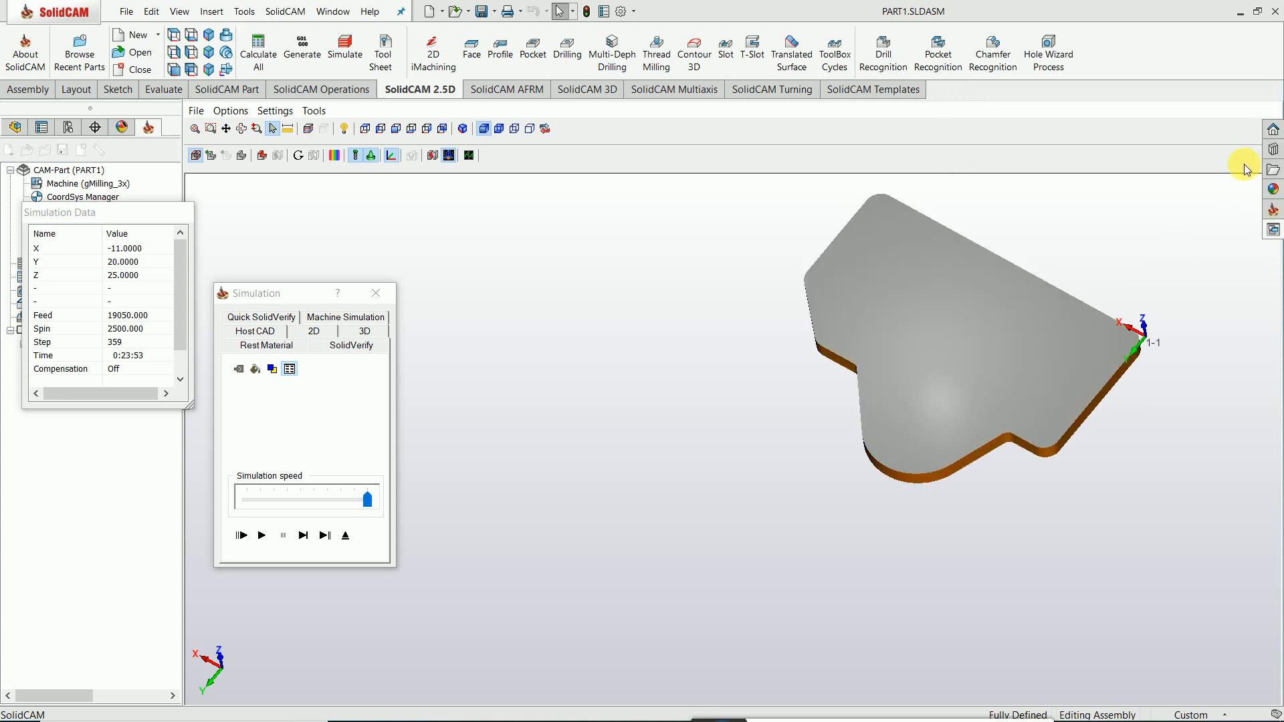
left_click(376, 293)
left_click(47, 371)
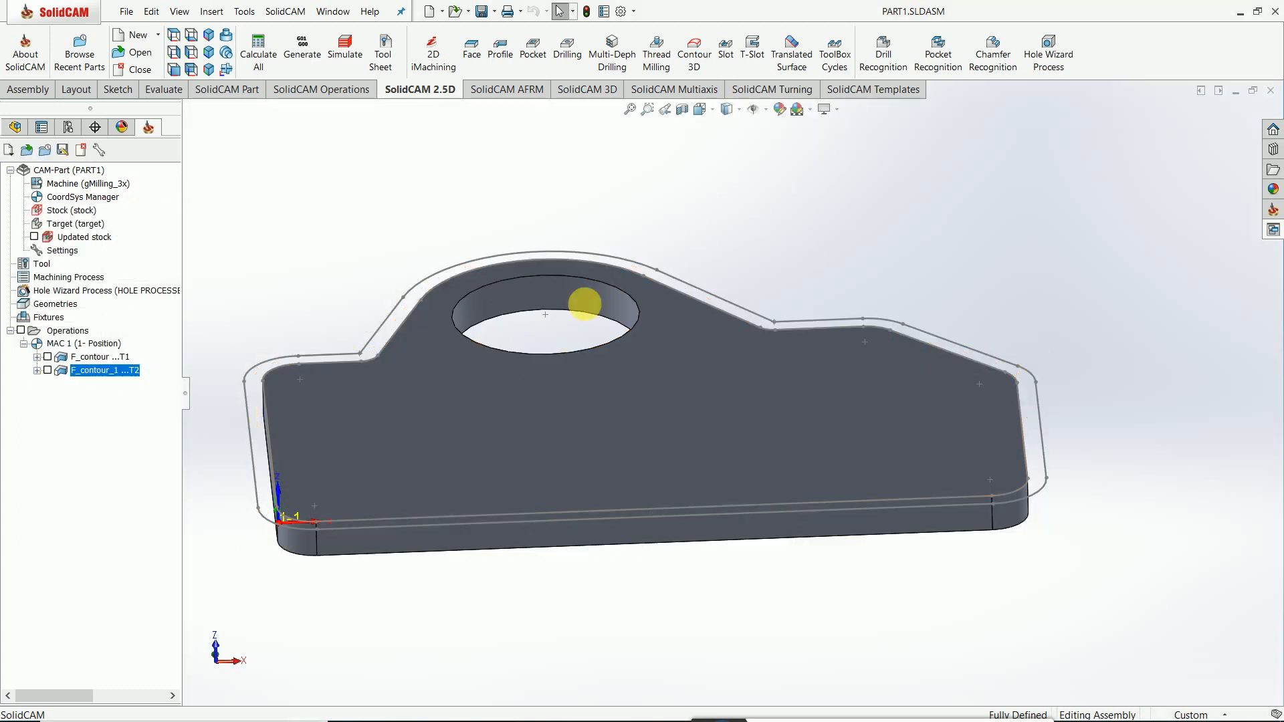
Step: Save and calculate F_contour_1 again, accepting the upper level and the depth below the CoordSys lower level, and close the operation
middle_click_drag(702, 209, 654, 345)
scroll(672, 309, "down", 3)
scroll(656, 328, "up", 4)
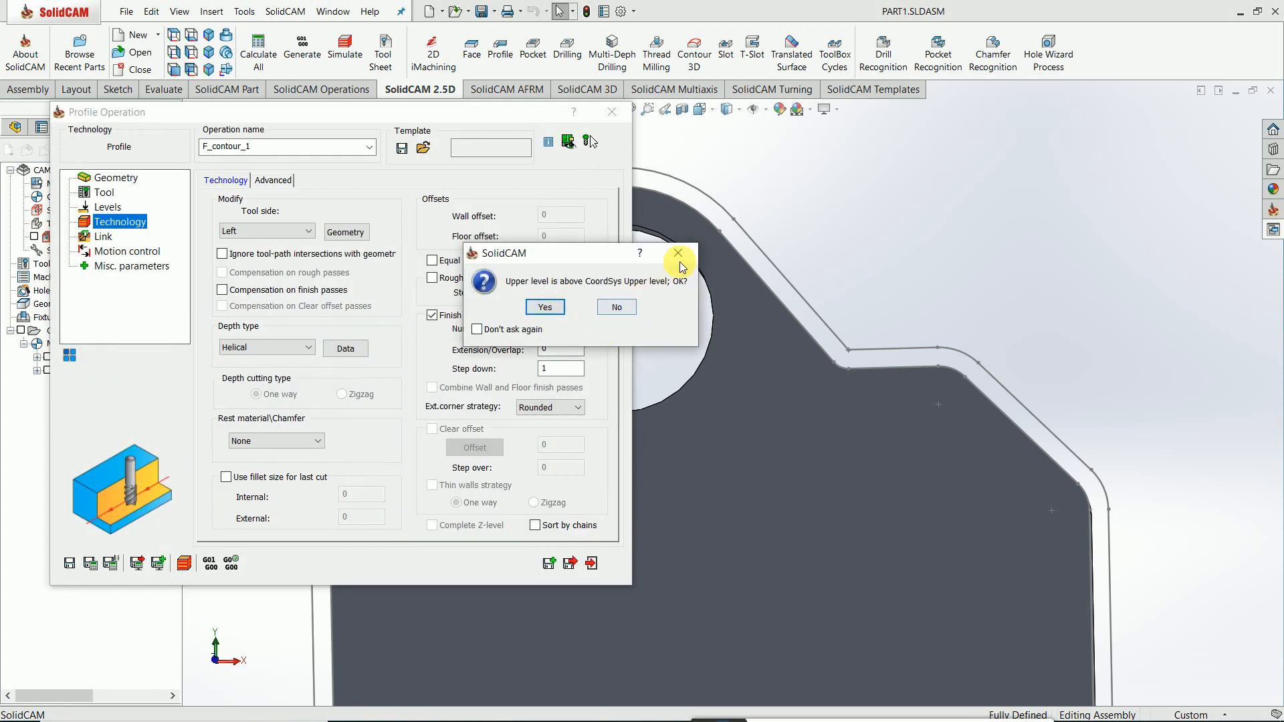
left_click(543, 307)
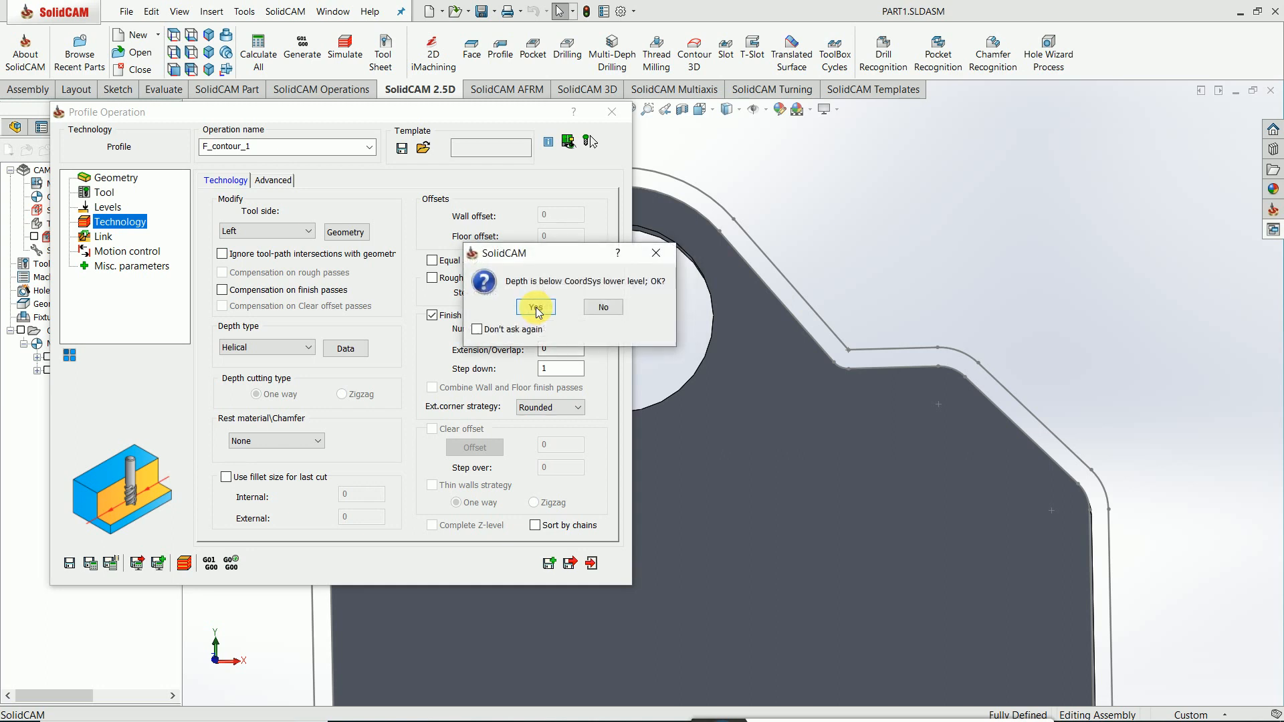
left_click(535, 307)
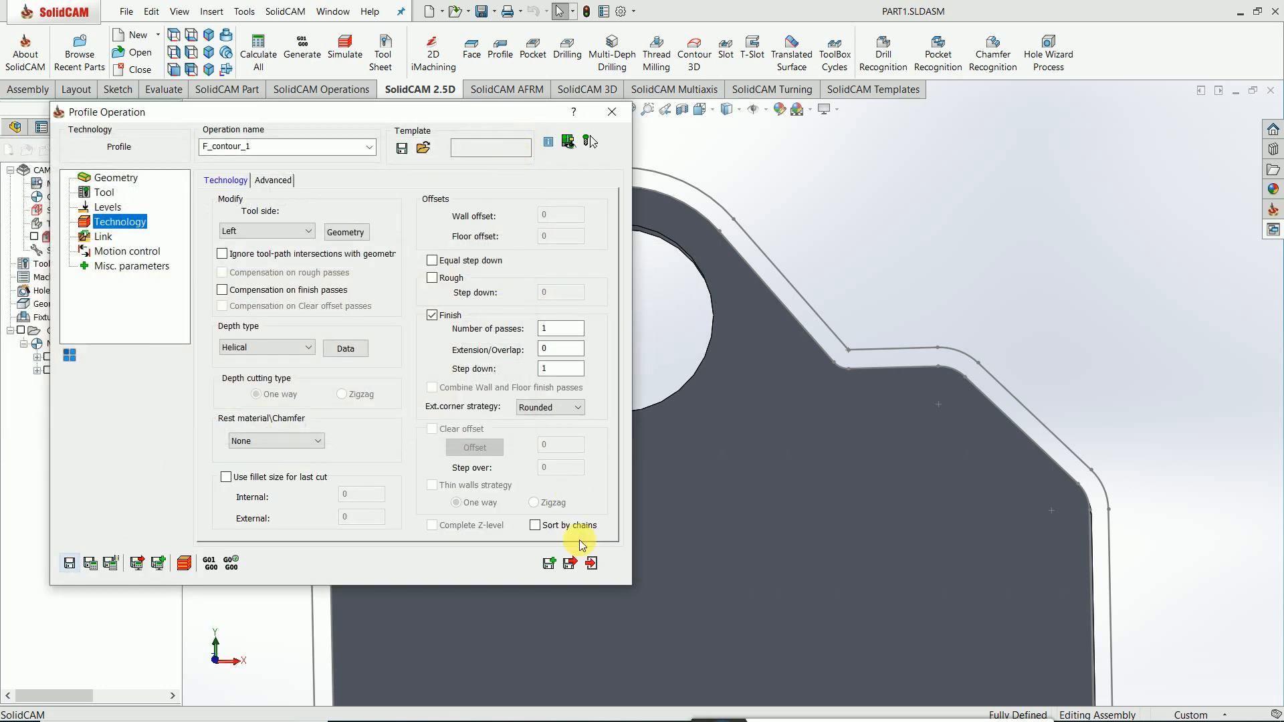
left_click(591, 566)
Step: Create a new Profile operation on MAC 1 with the edge of the large circular hole as geometry contour1
scroll(603, 342, "up", 3)
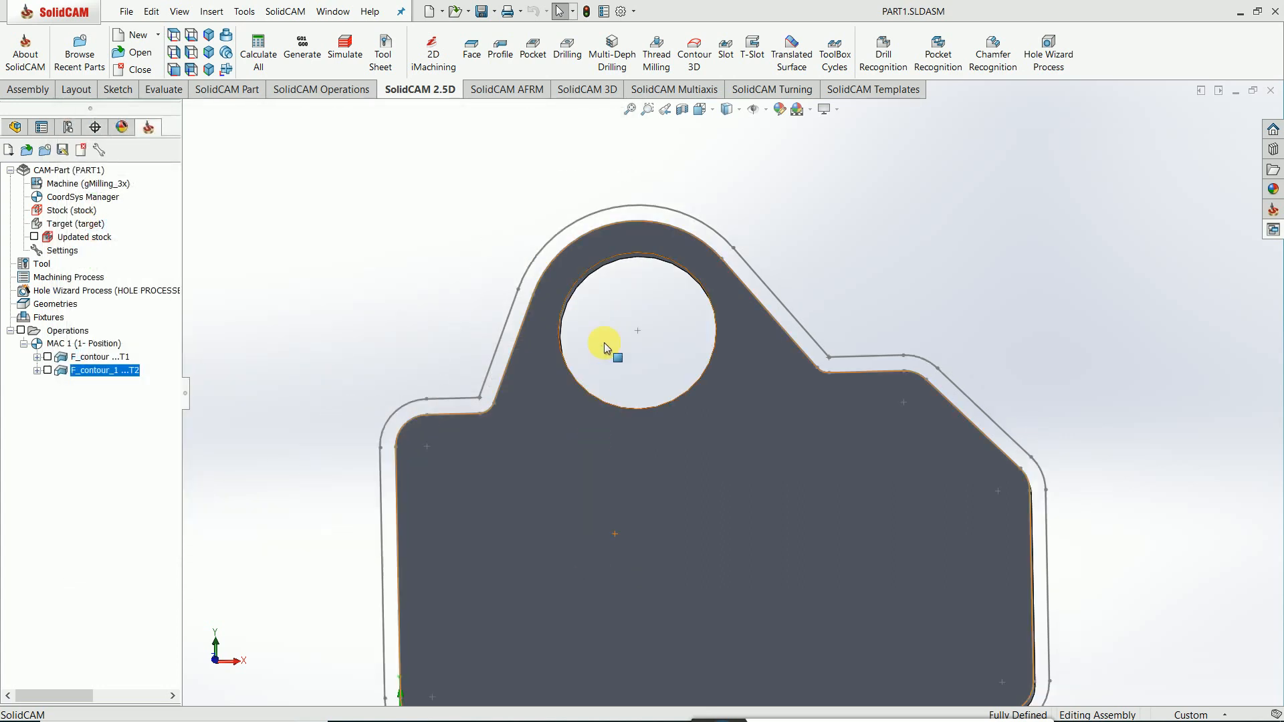
middle_click_drag(626, 312, 714, 314)
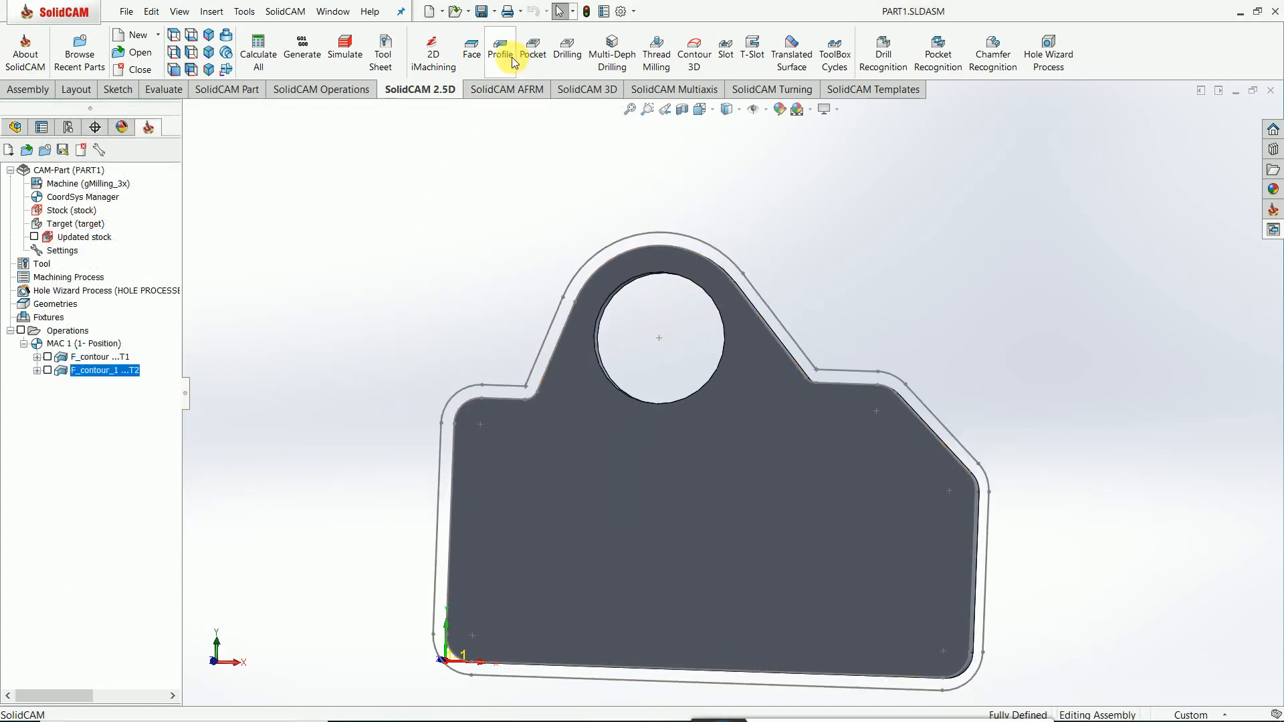
left_click(513, 79)
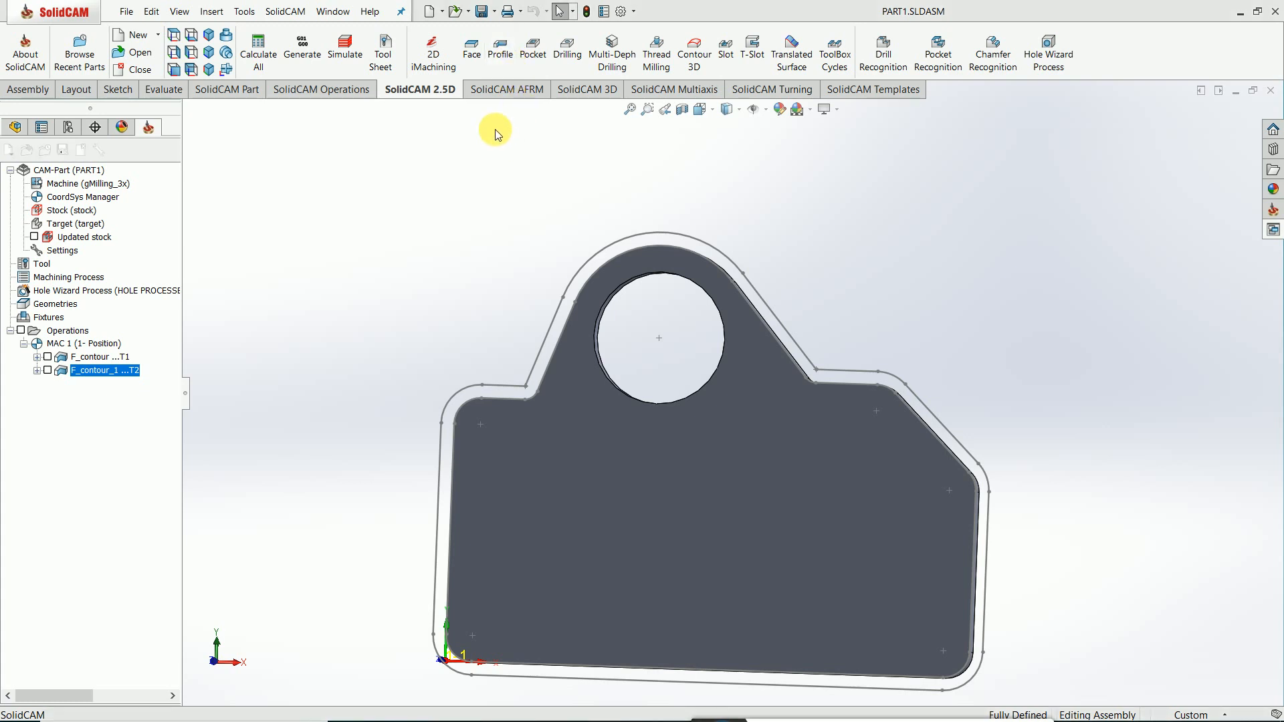
left_click(502, 54)
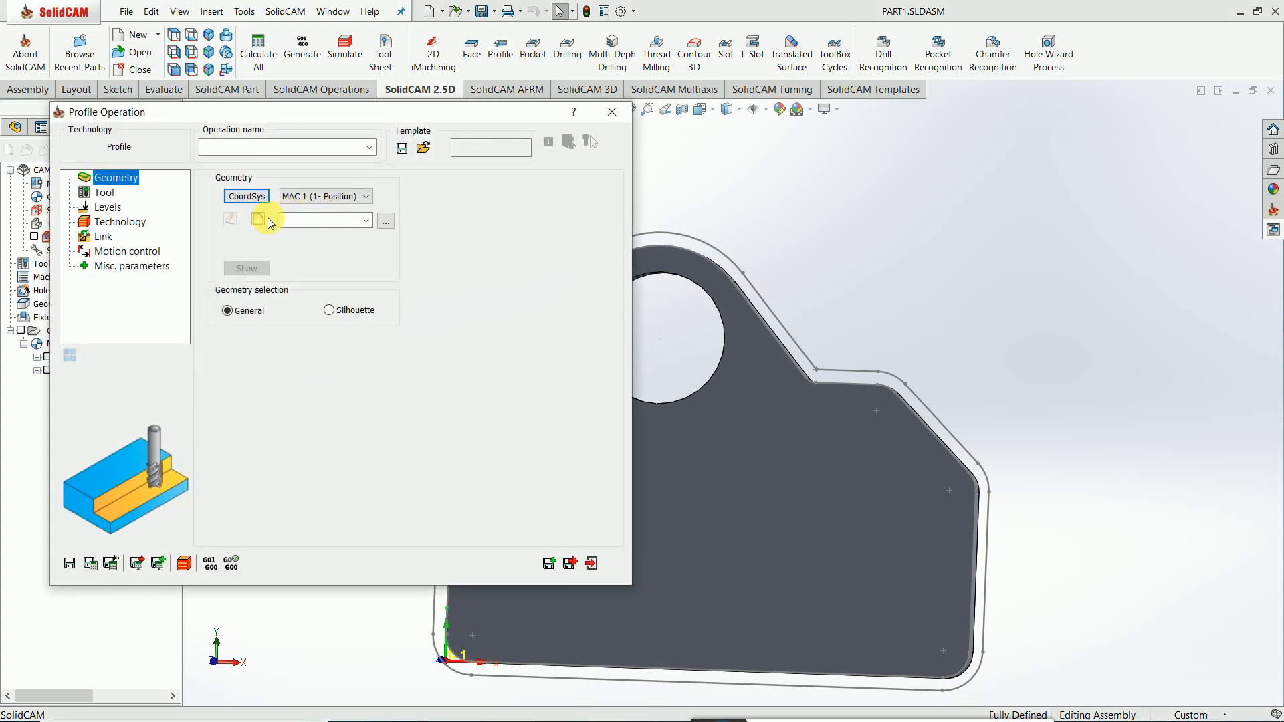
left_click(258, 221)
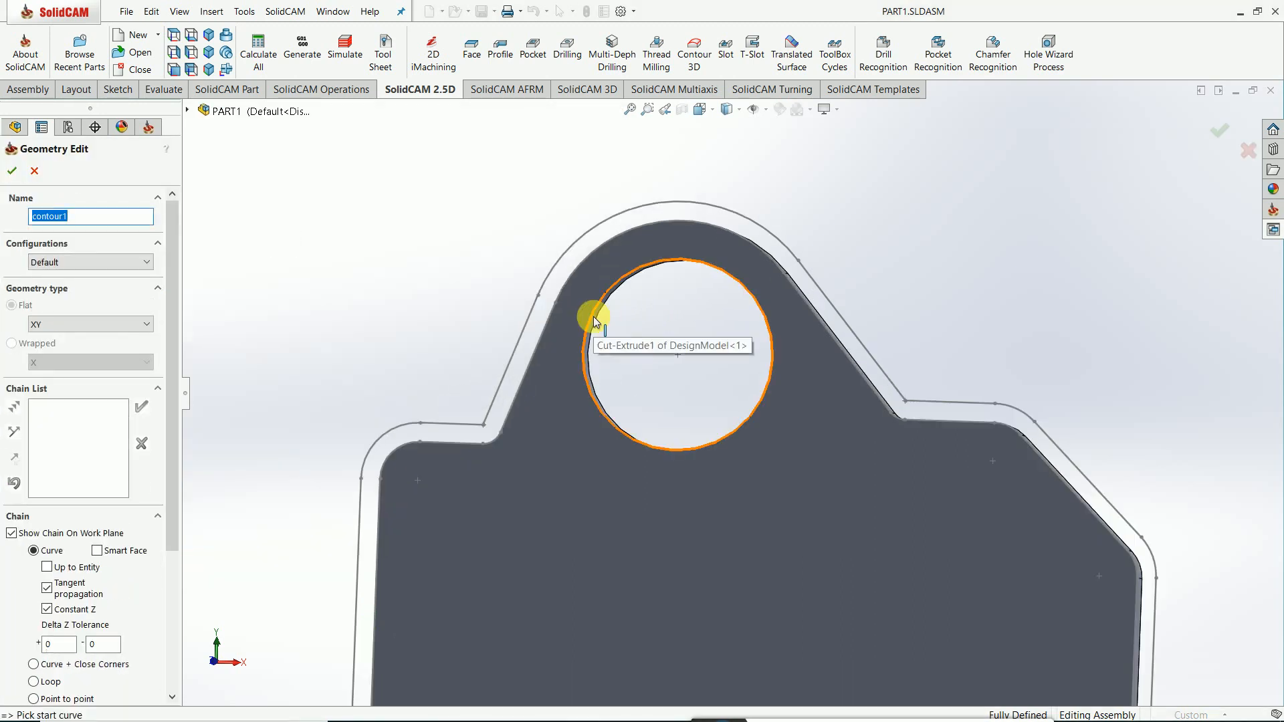
left_click(592, 316)
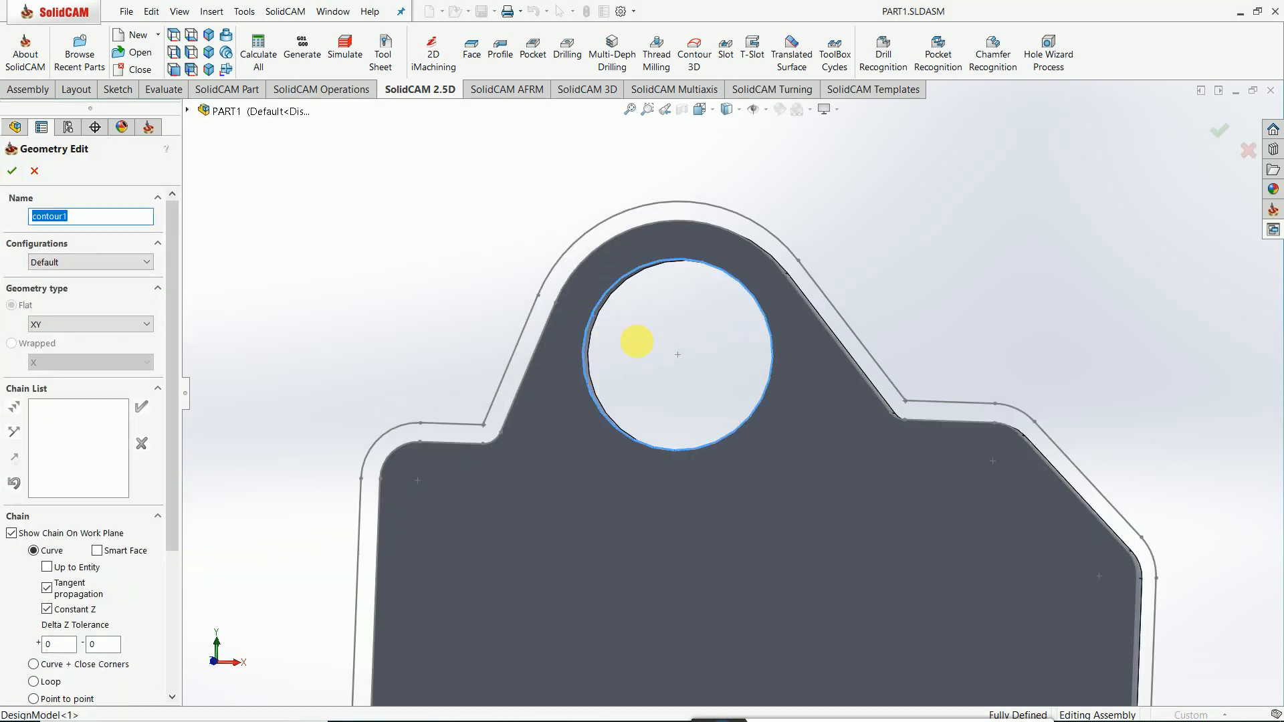
left_click(13, 171)
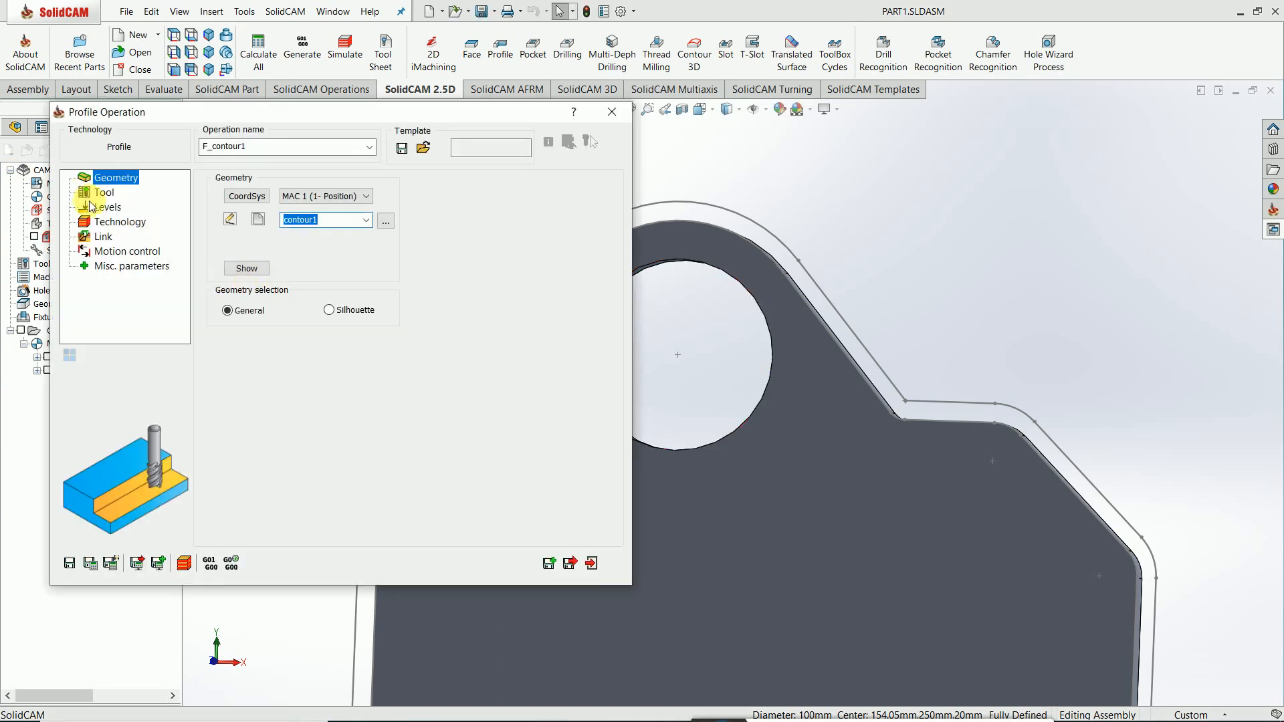
Step: Assign tool 1, the 25 mm end mill, to the hole's Profile operation
left_click(102, 193)
left_click(295, 426)
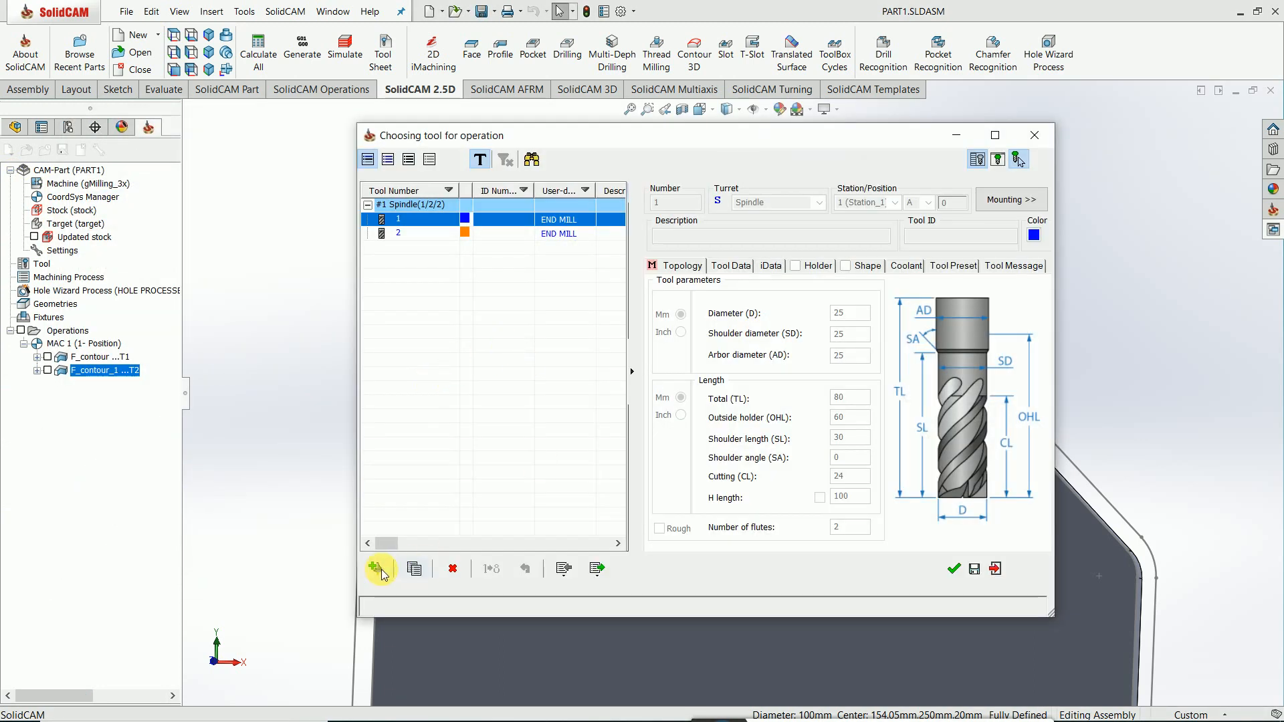
left_click(953, 568)
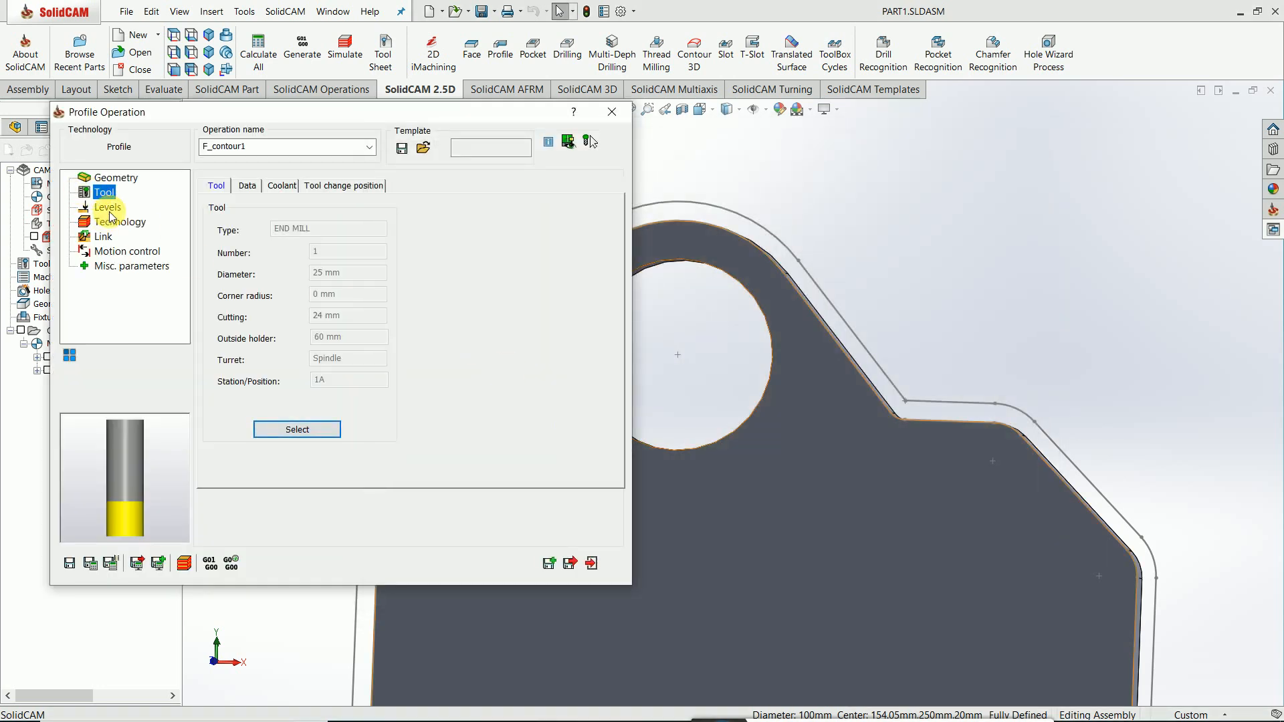
Step: Define the profile depth by picking the lower level on the model, and set the finish step down to 1
left_click(108, 208)
left_click(283, 430)
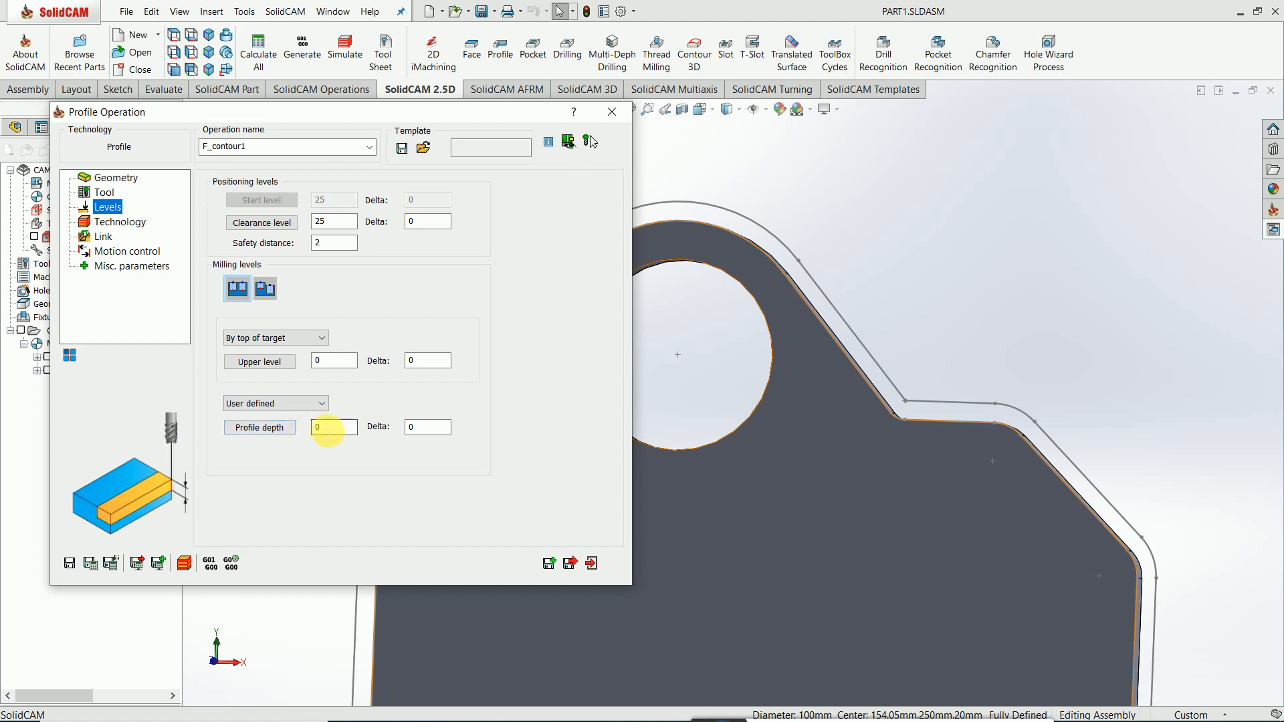
left_click(121, 223)
left_click(559, 372)
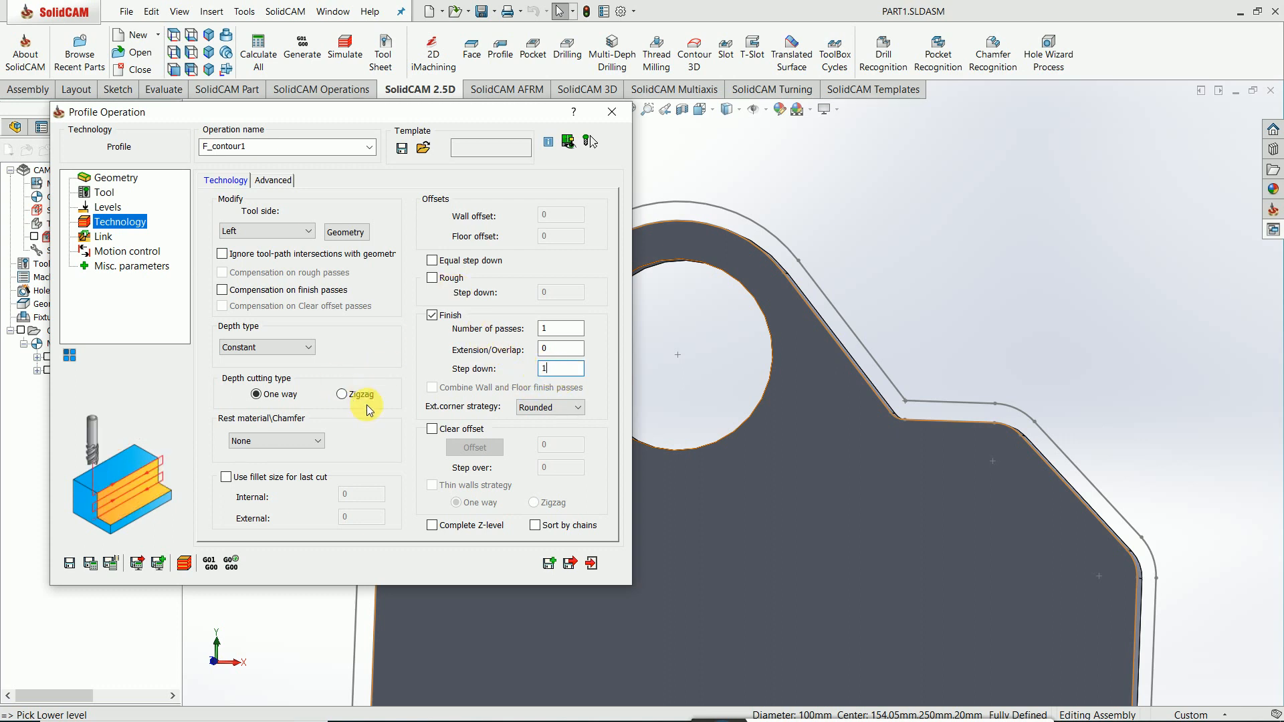
Step: Check the left tool side and cutting direction on the hole chain, keeping the geometry settings
left_click(104, 238)
left_click(115, 222)
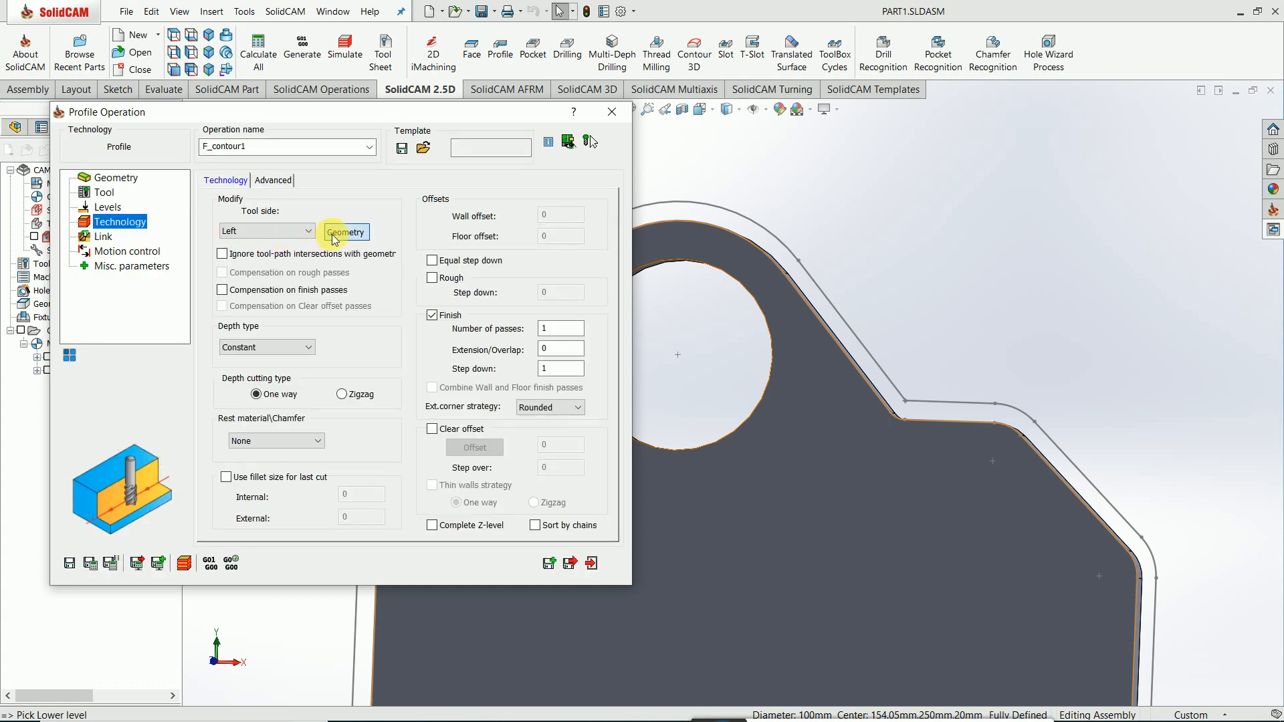
left_click(335, 234)
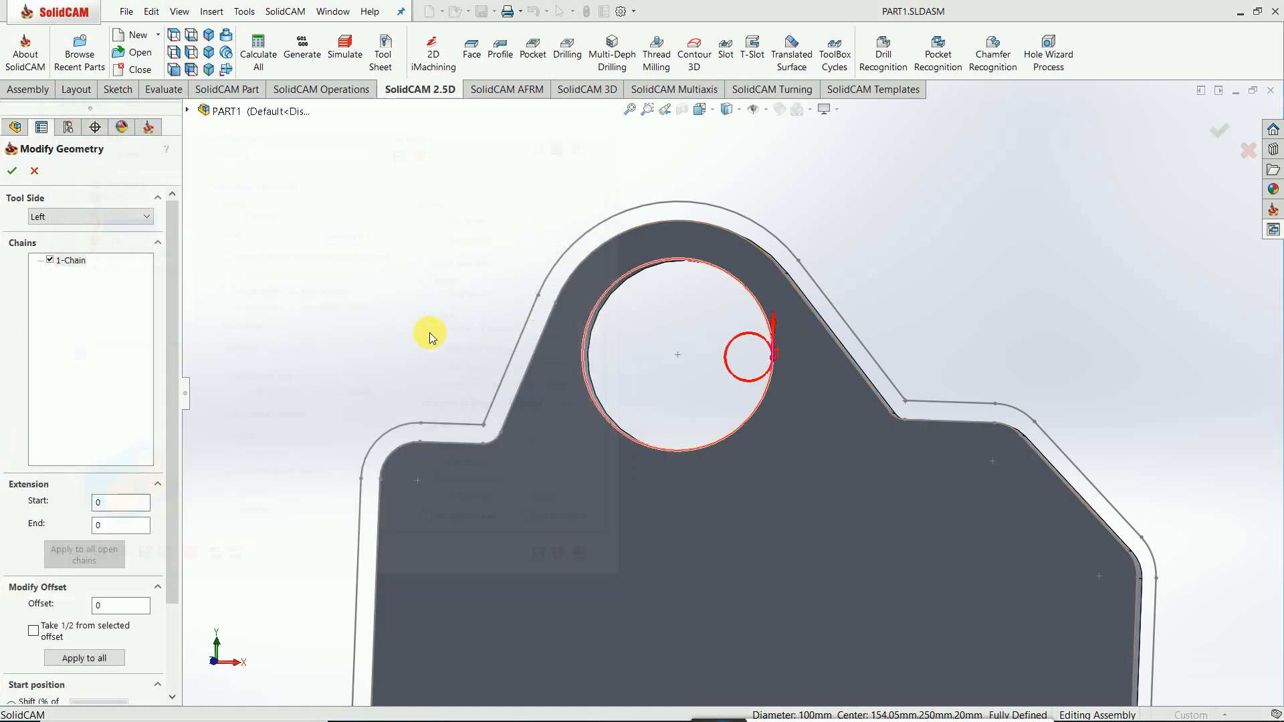
left_click(14, 172)
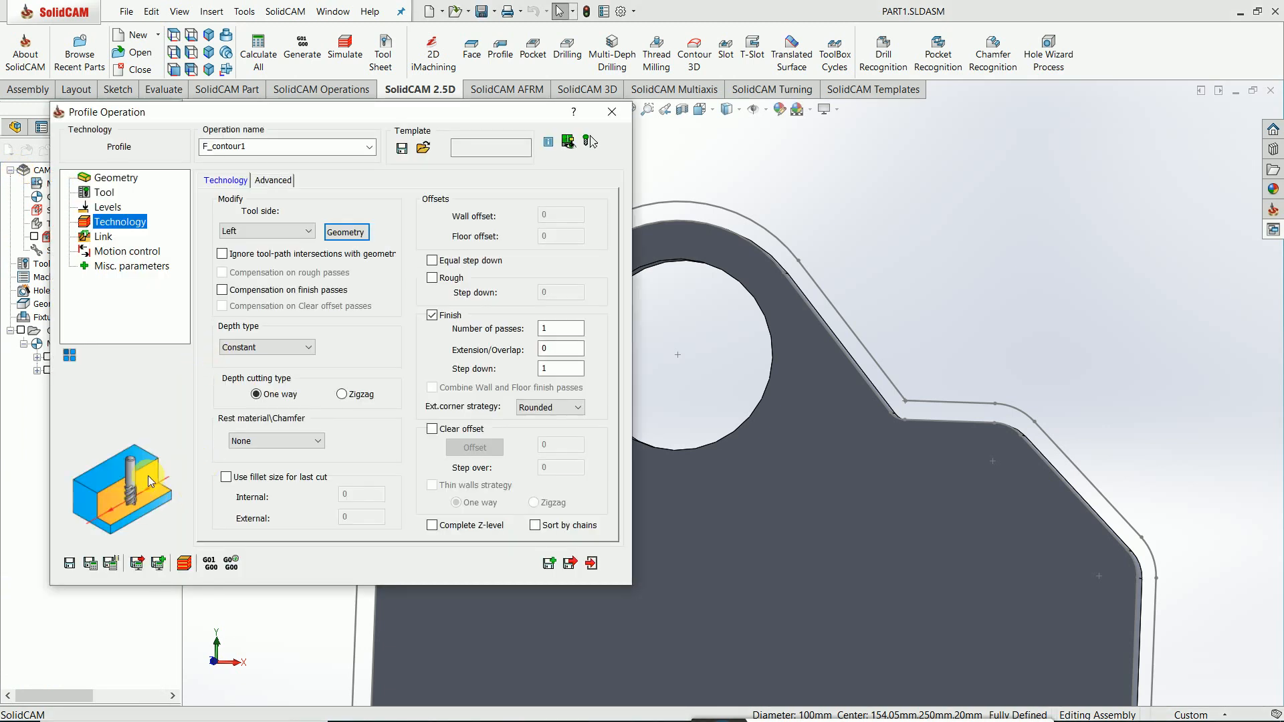
Step: Set the lead in to None and the lead out to Same as Lead in, save and calculate the operation, and close it
left_click(103, 236)
left_click(298, 315)
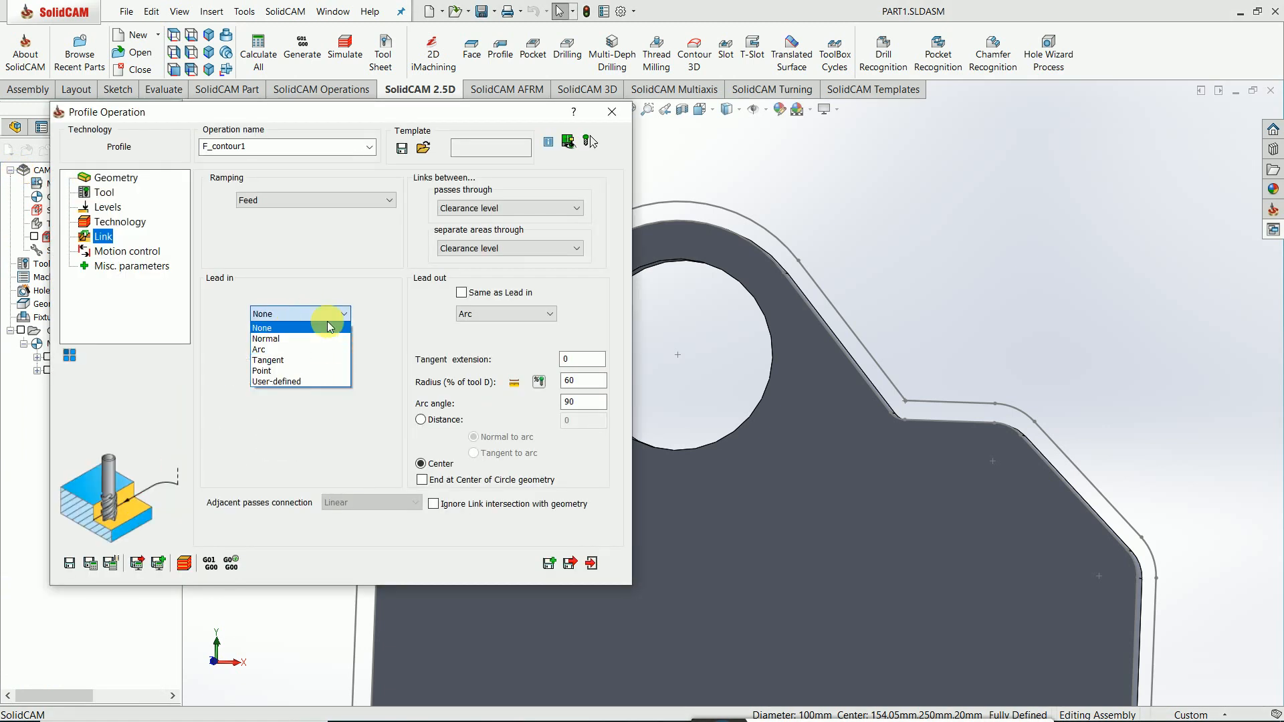
left_click(296, 328)
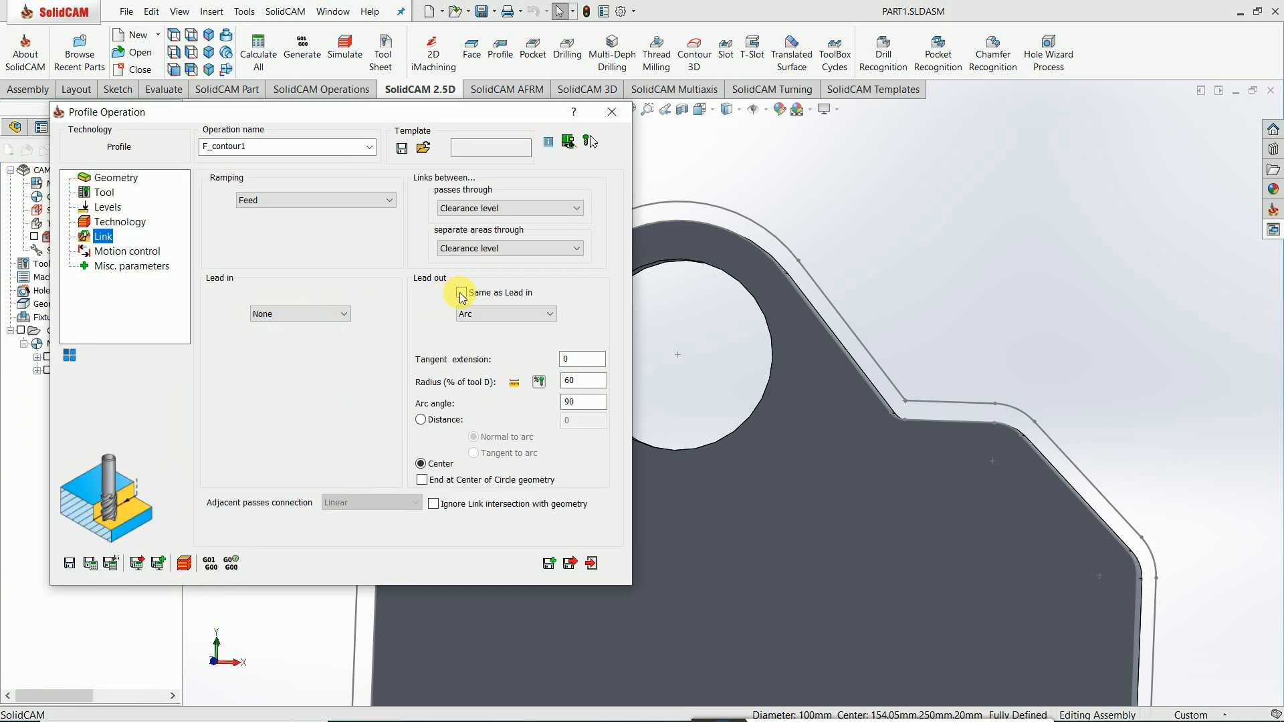
left_click(105, 563)
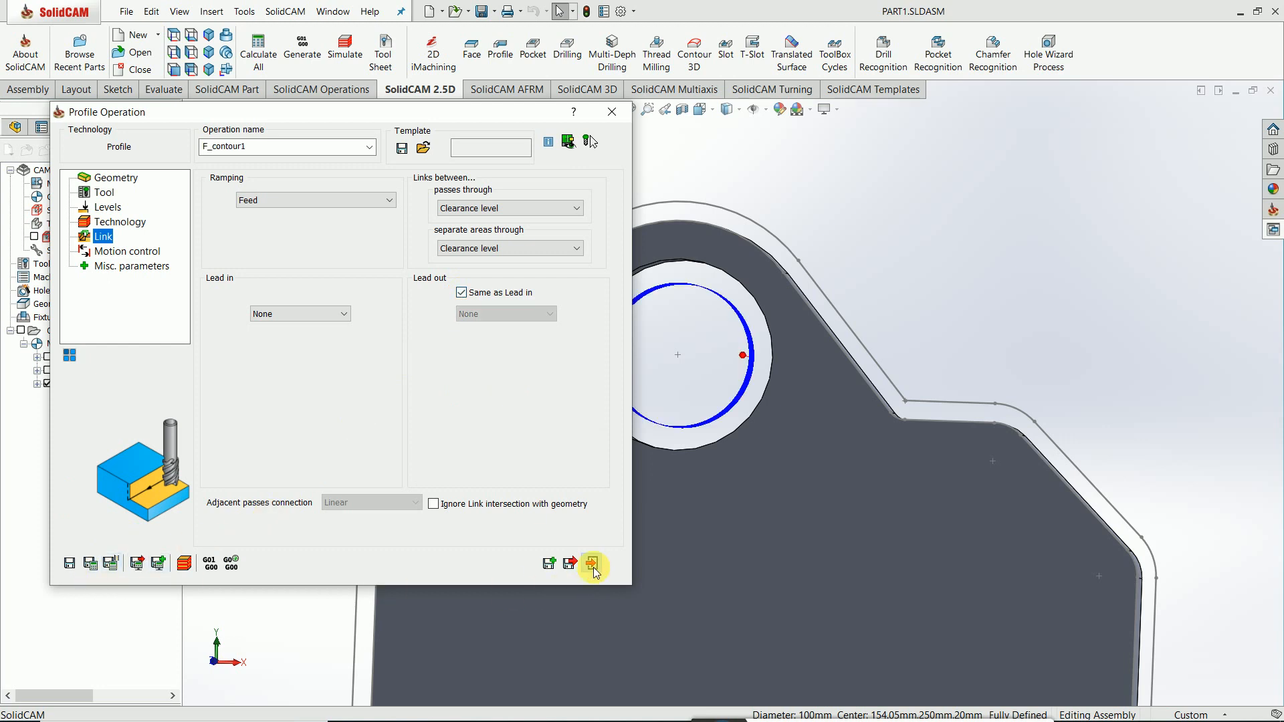
left_click(593, 565)
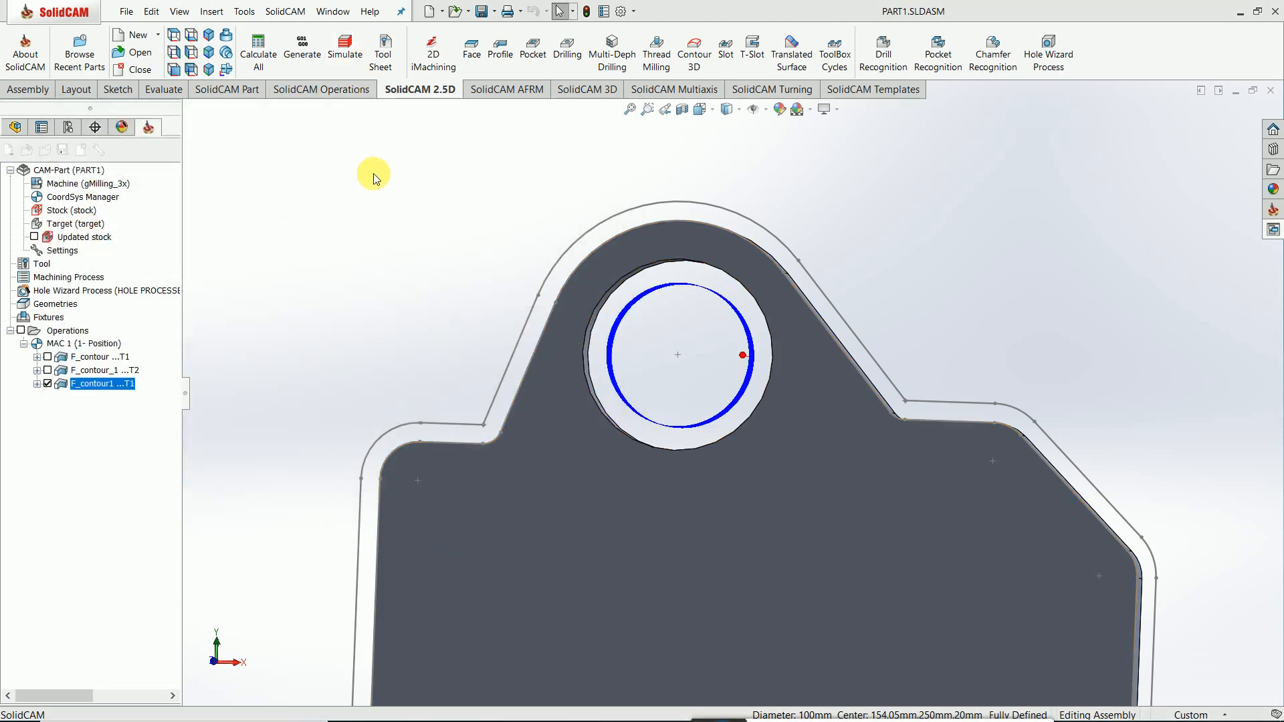
Step: Simulate the F_contour1 operation in SolidVerify at an increased speed, inspect the hole's cut from an angle, and exit
left_click(350, 317)
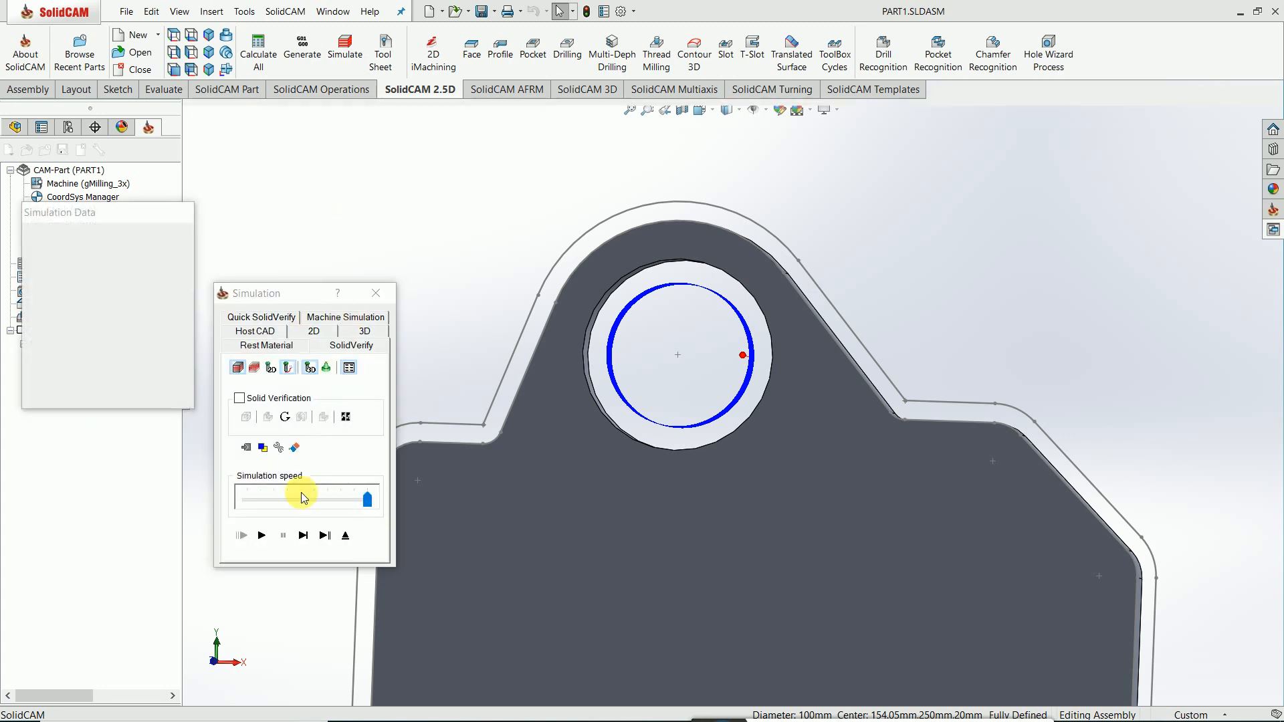
left_click(296, 500)
left_click(282, 498)
left_click(261, 535)
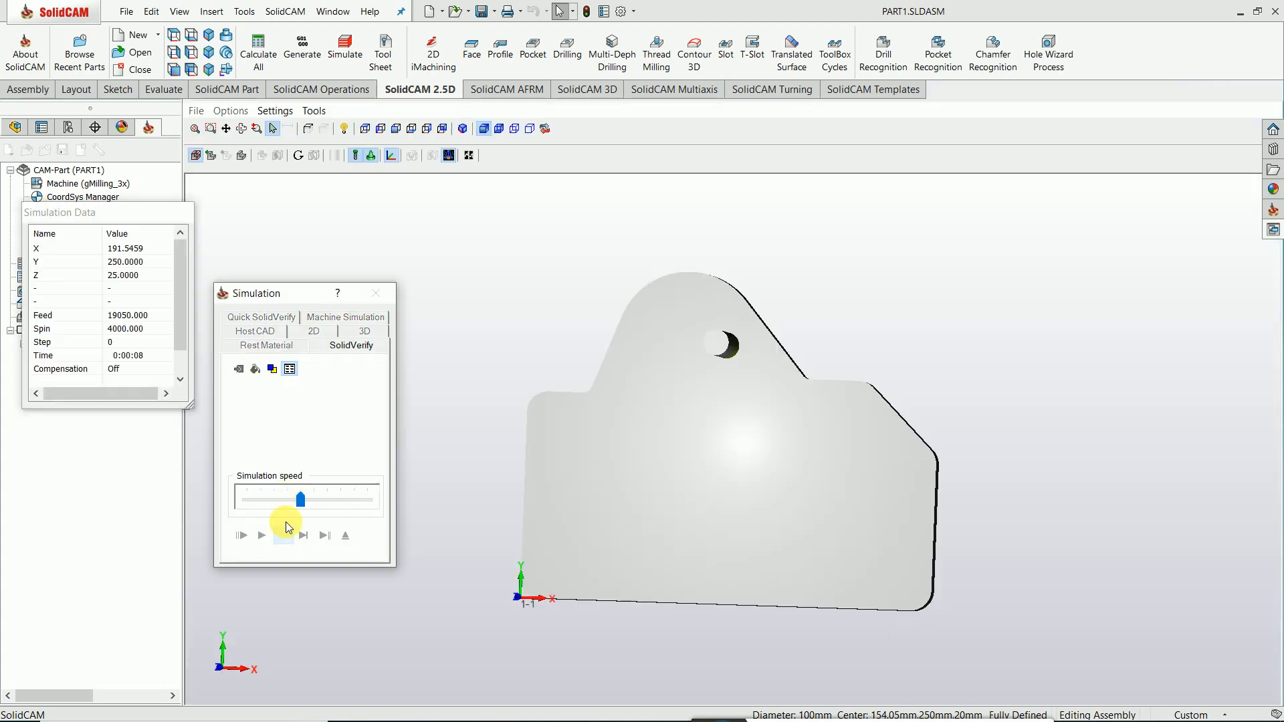
left_click_drag(300, 499, 340, 499)
scroll(595, 406, "up", 2)
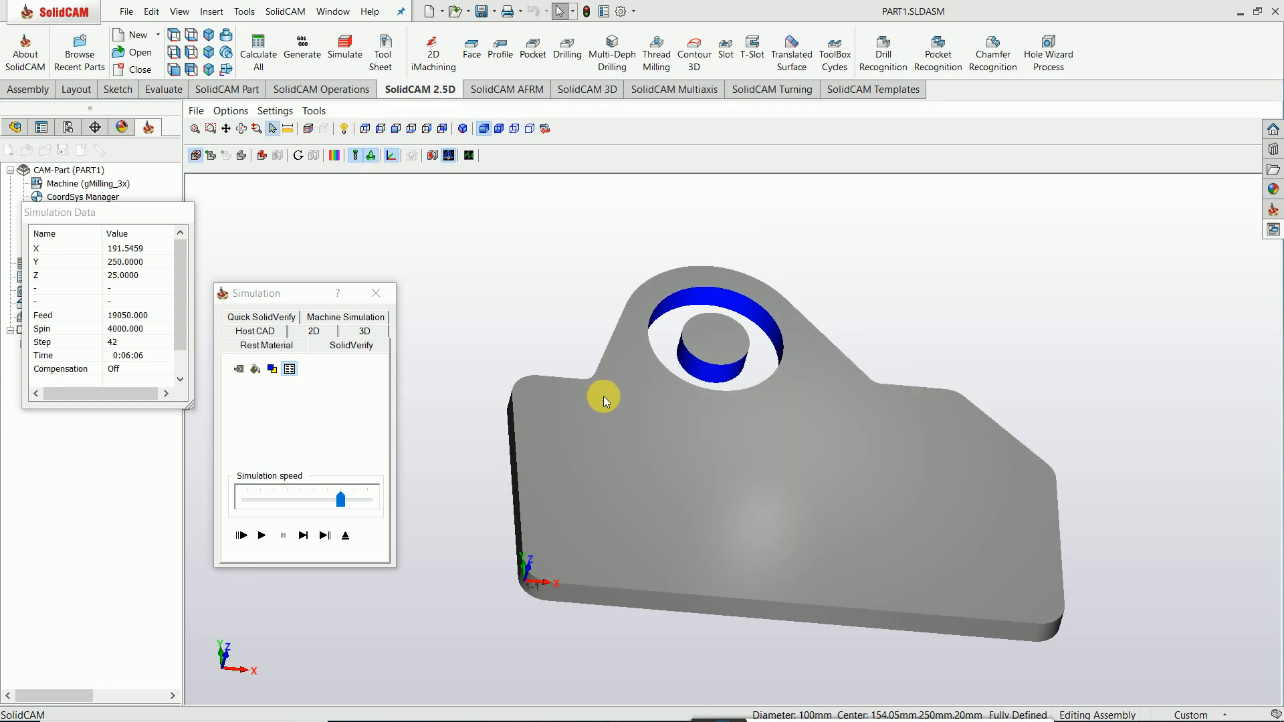
left_click(375, 293)
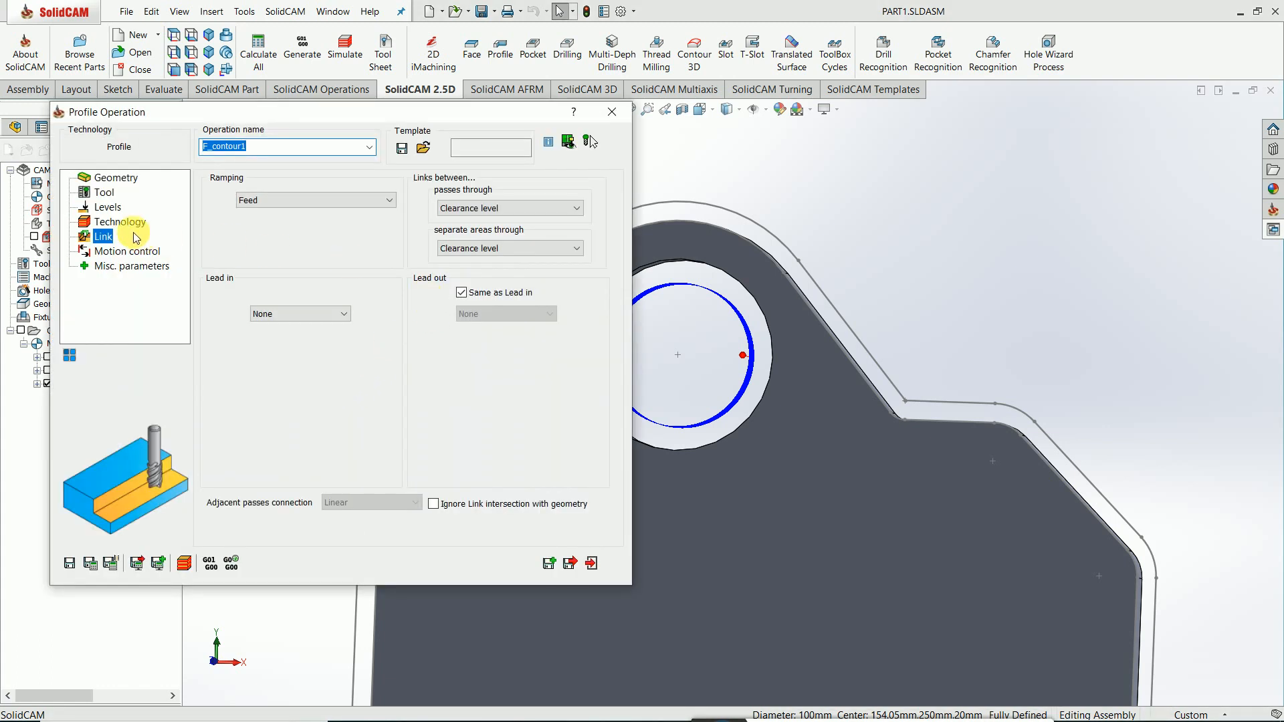
Step: Switch F_contour1 from finishing to roughing with a step down of 1
left_click(129, 222)
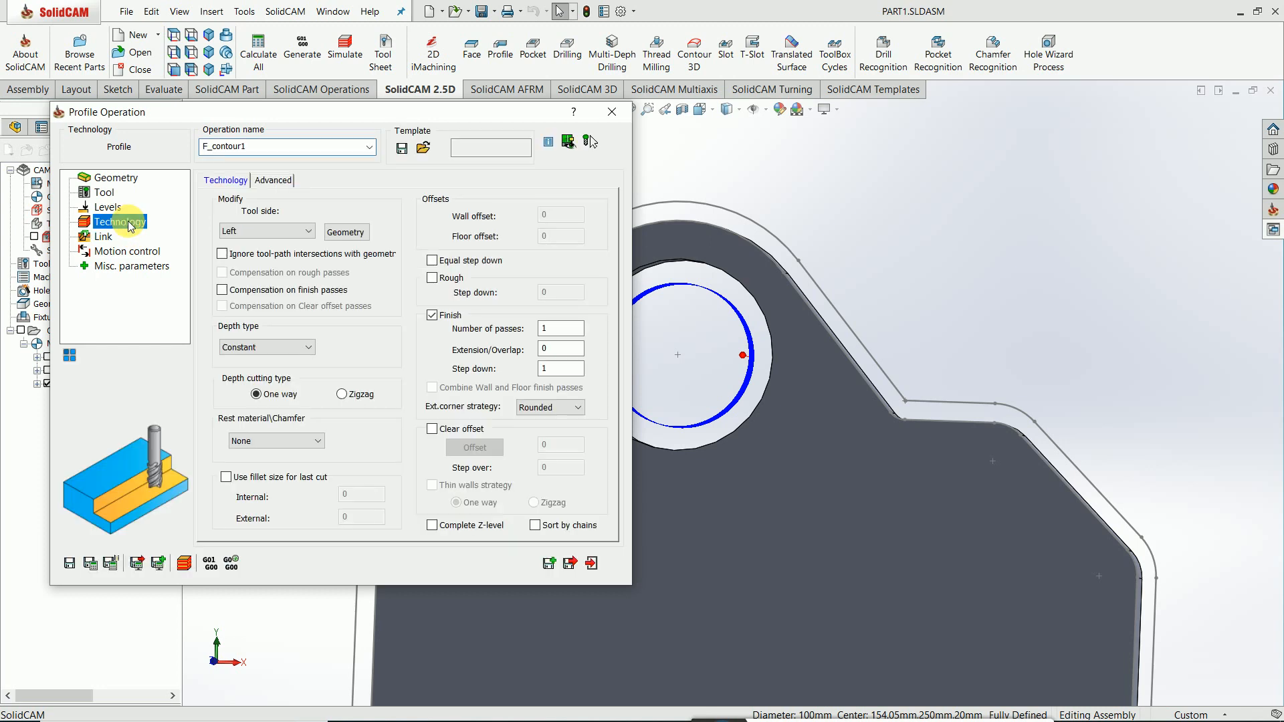
left_click(433, 315)
left_click(432, 277)
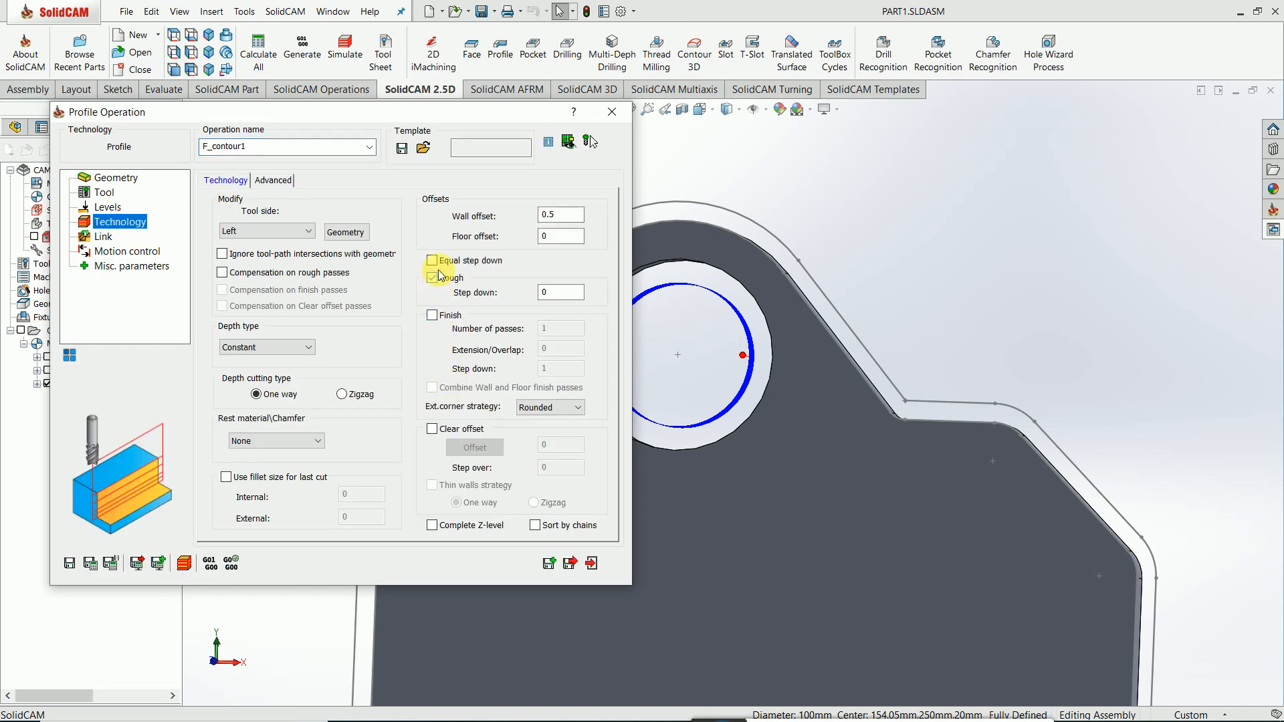
left_click(561, 292)
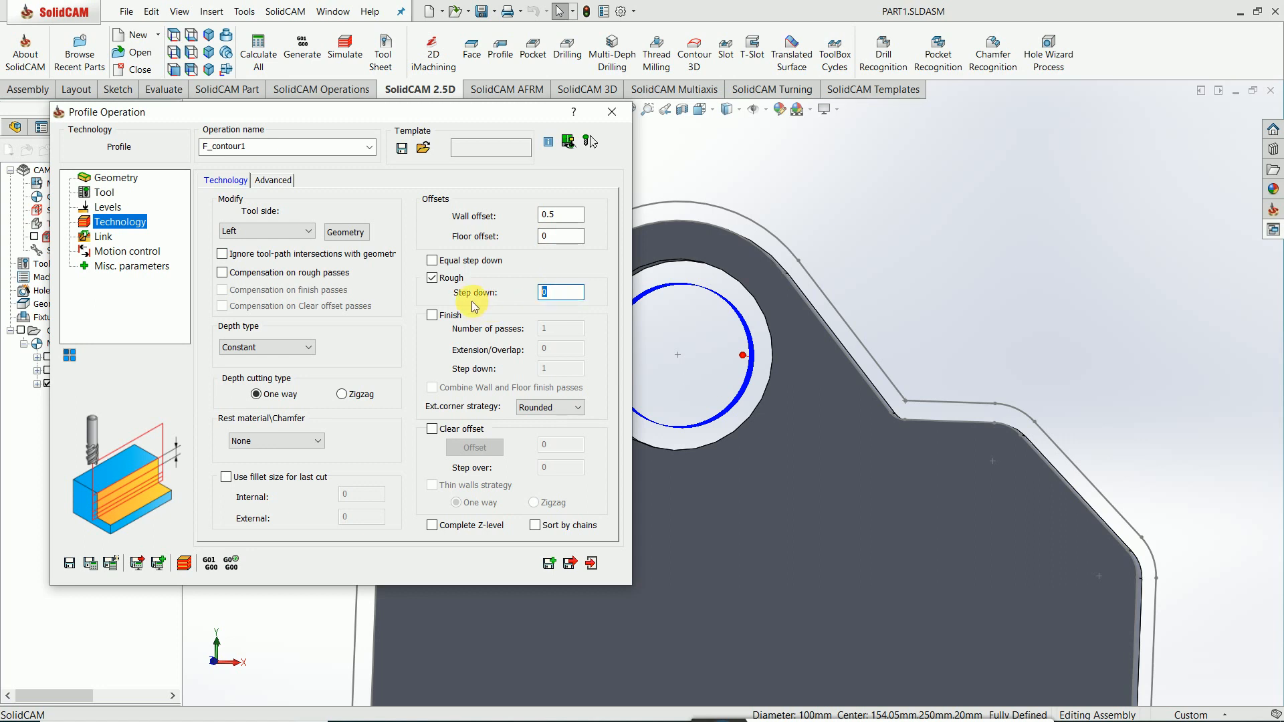
Step: Enable the clear offset for the hole roughing, try picking it at the hole's edge, and set the offset to 50
left_click(432, 429)
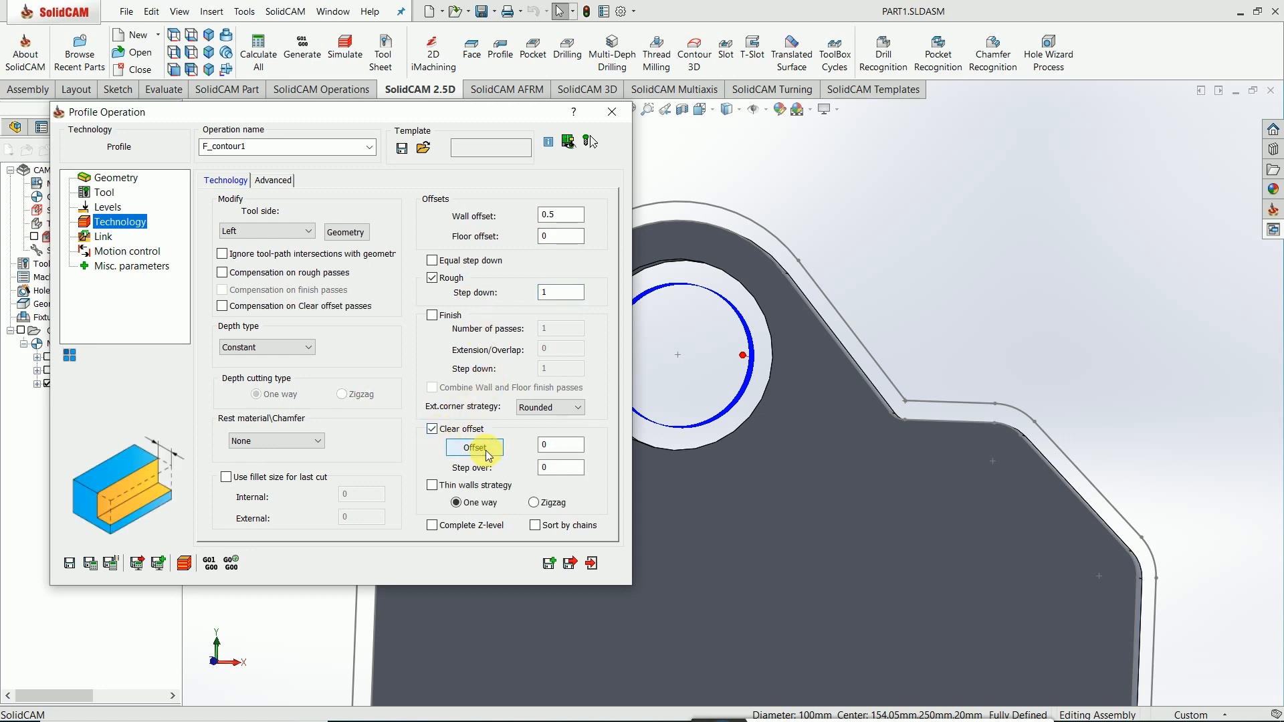
left_click(487, 450)
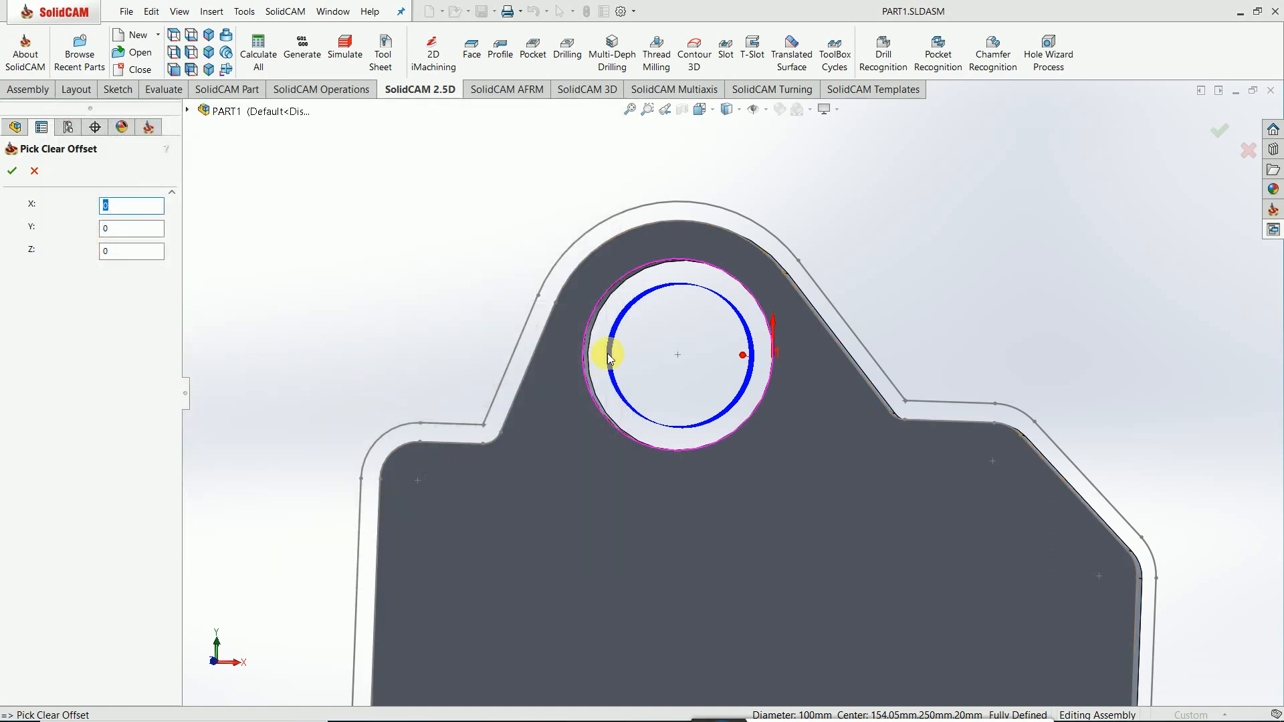
scroll(609, 358, "down", 3)
left_click(595, 351)
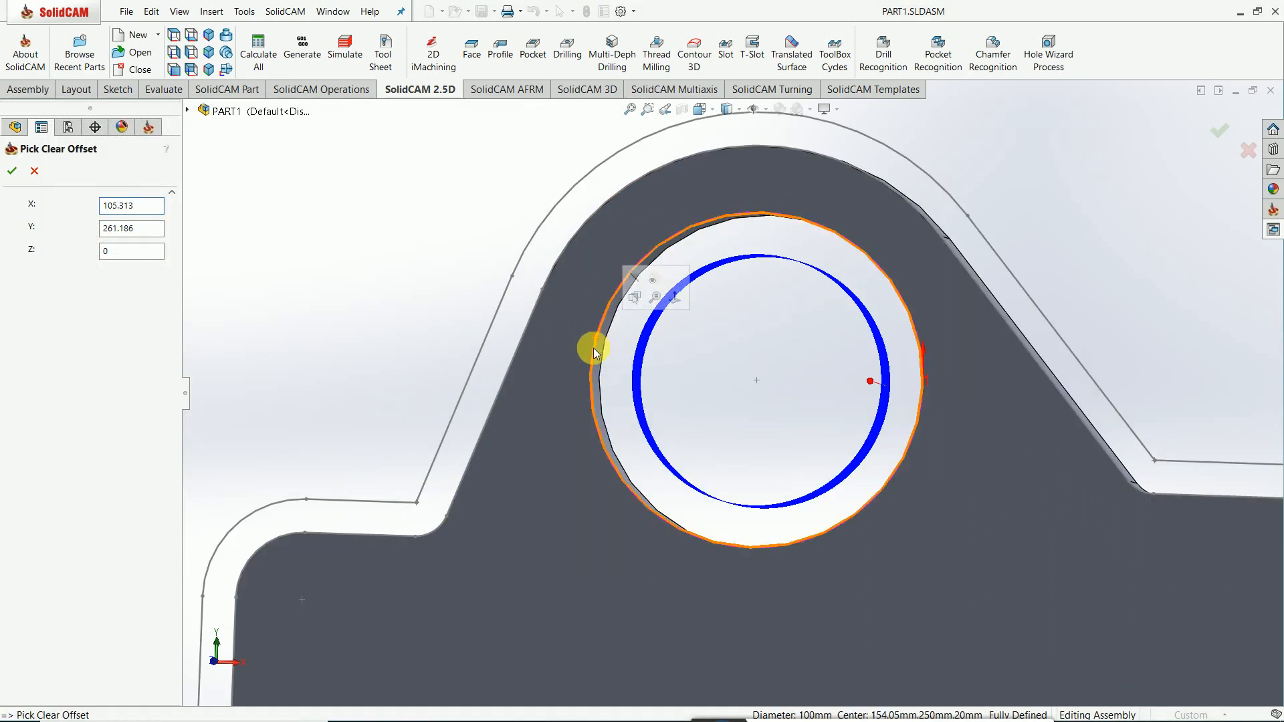
left_click(12, 171)
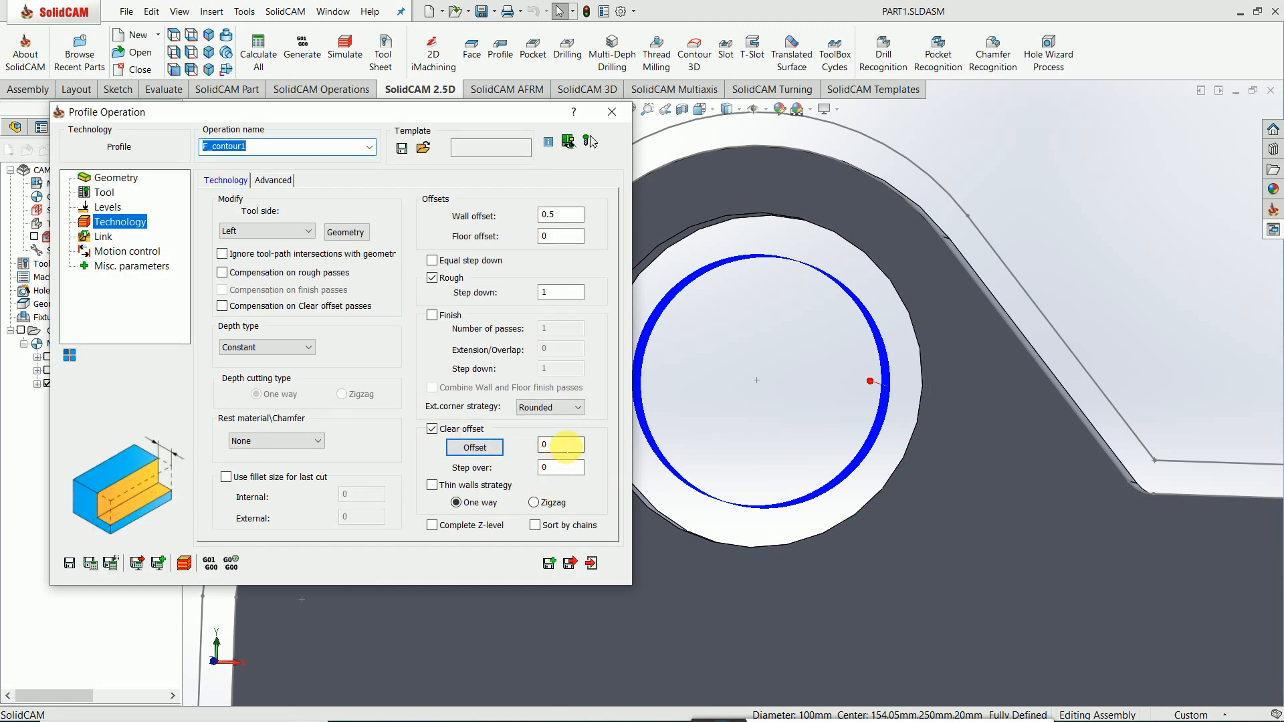
double_click(568, 445)
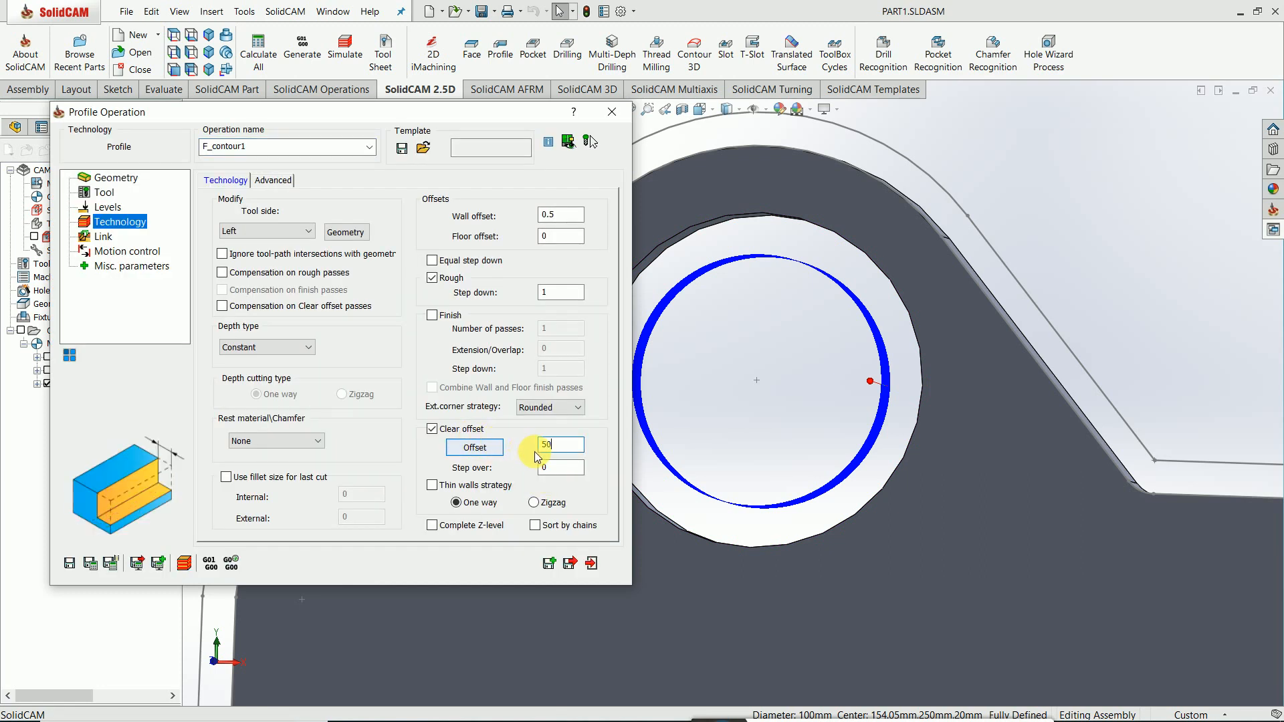
Step: Set the clear offset step over to 10, then save and calculate the hole roughing operation
key("Tab")
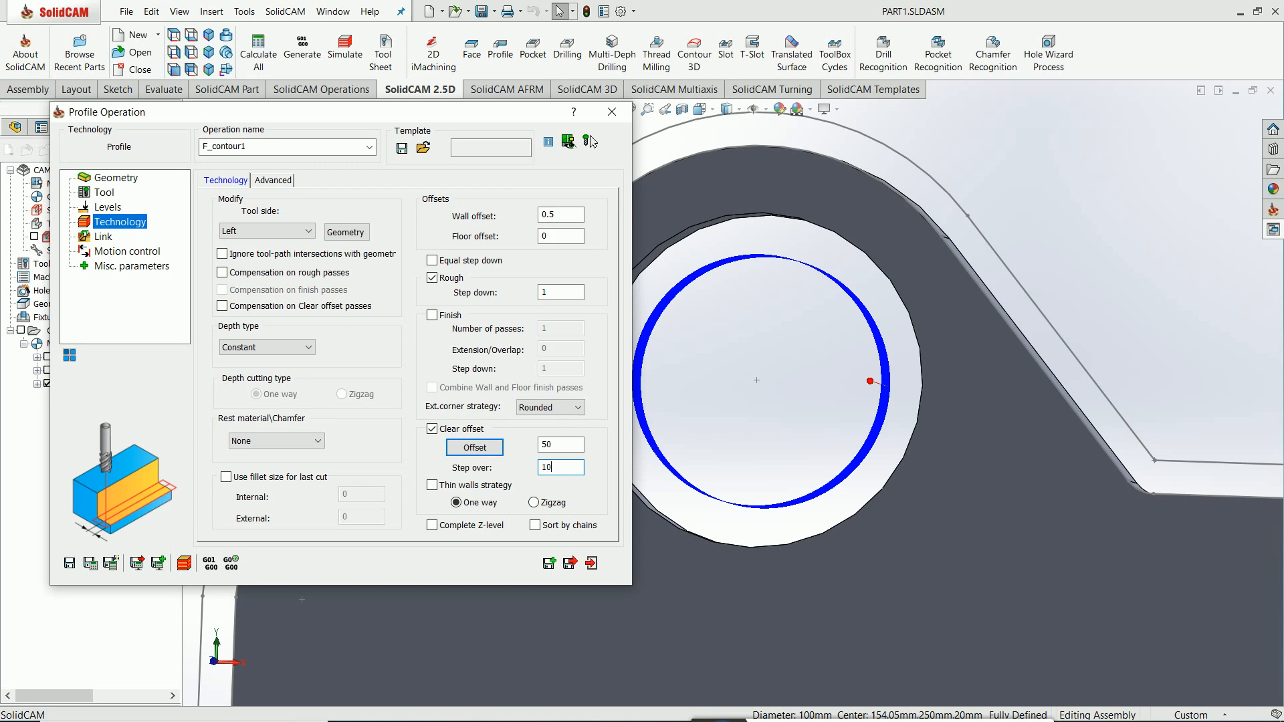
left_click(90, 564)
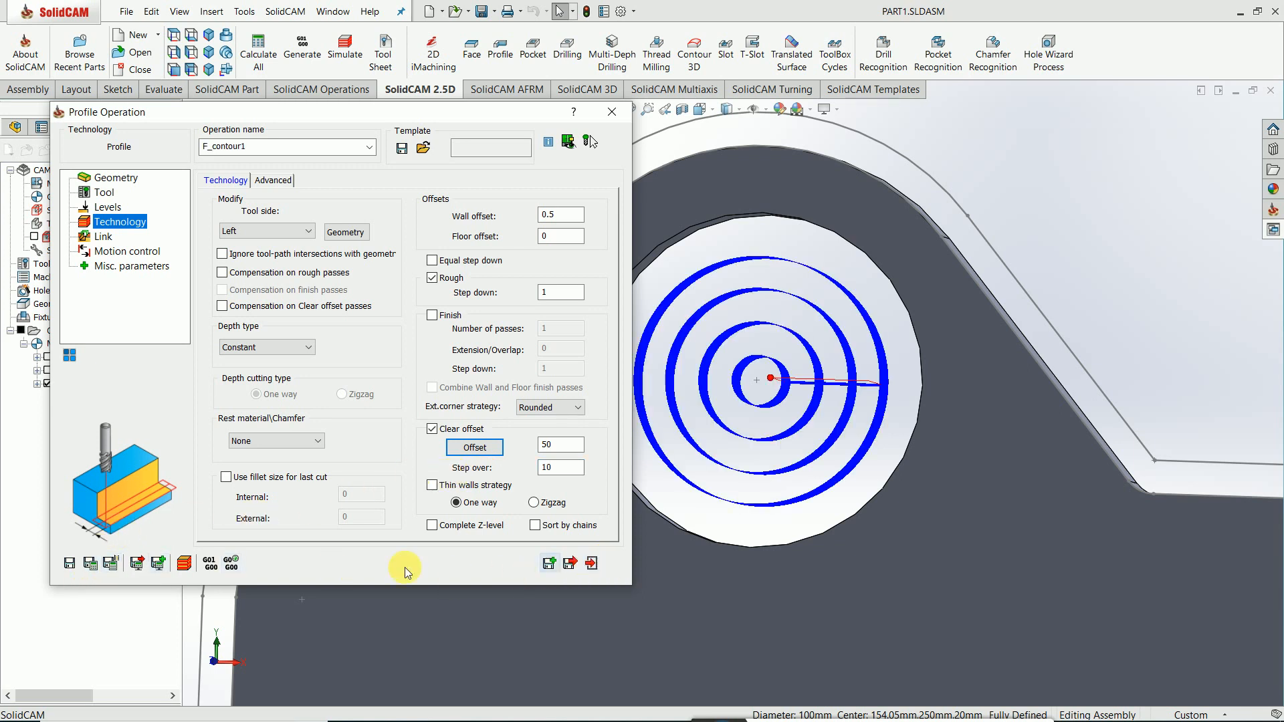
Step: Simulate the hole roughing in SolidVerify, viewing the plate from an angle and raising the simulation speed
left_click(186, 564)
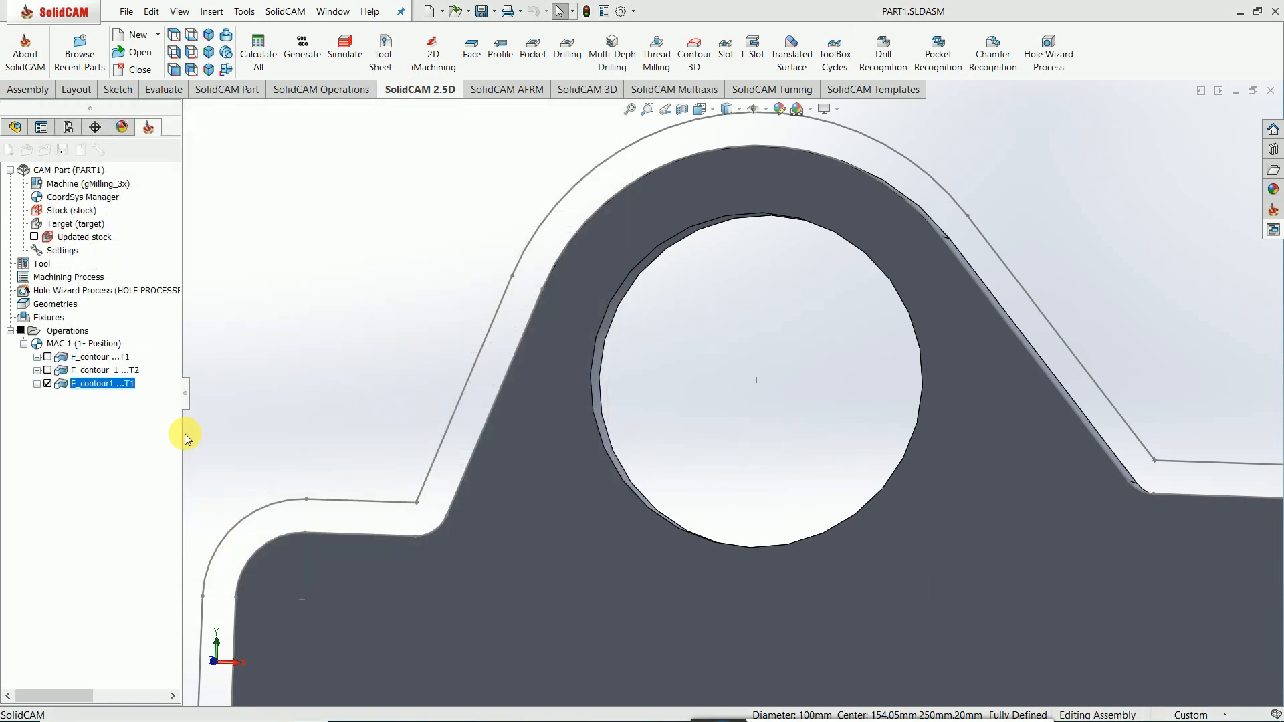
left_click(334, 320)
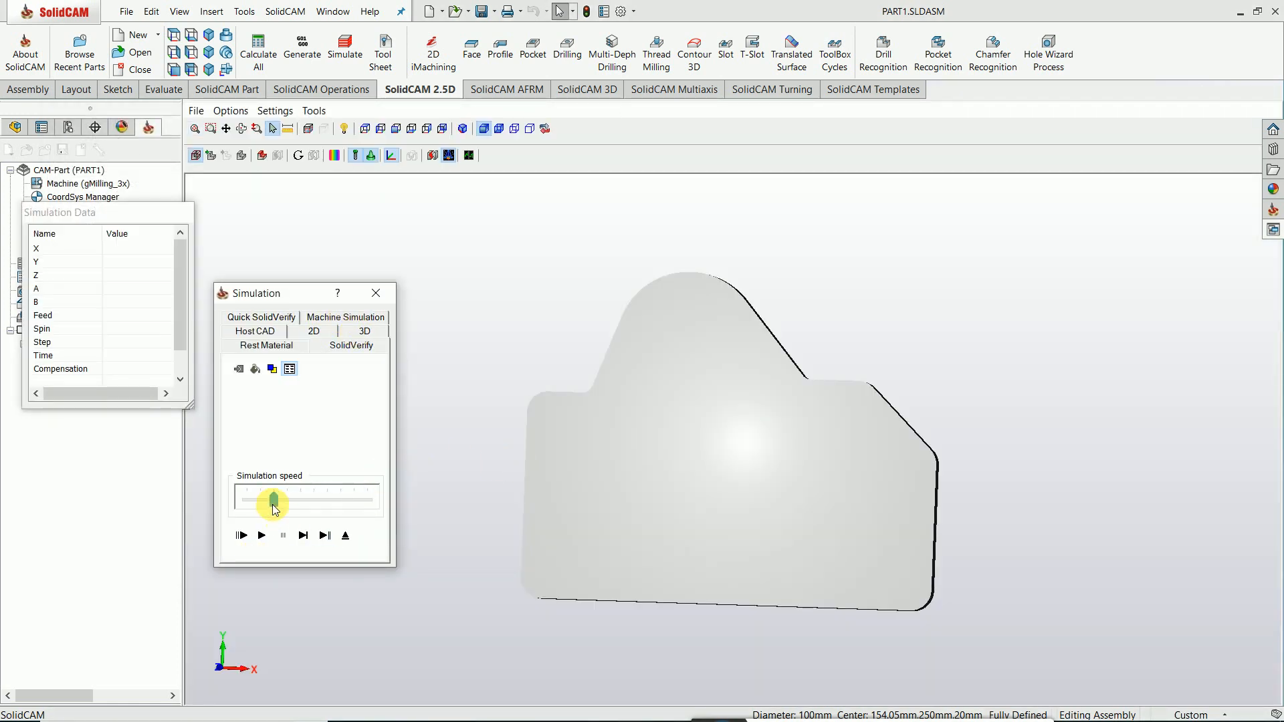
left_click(262, 536)
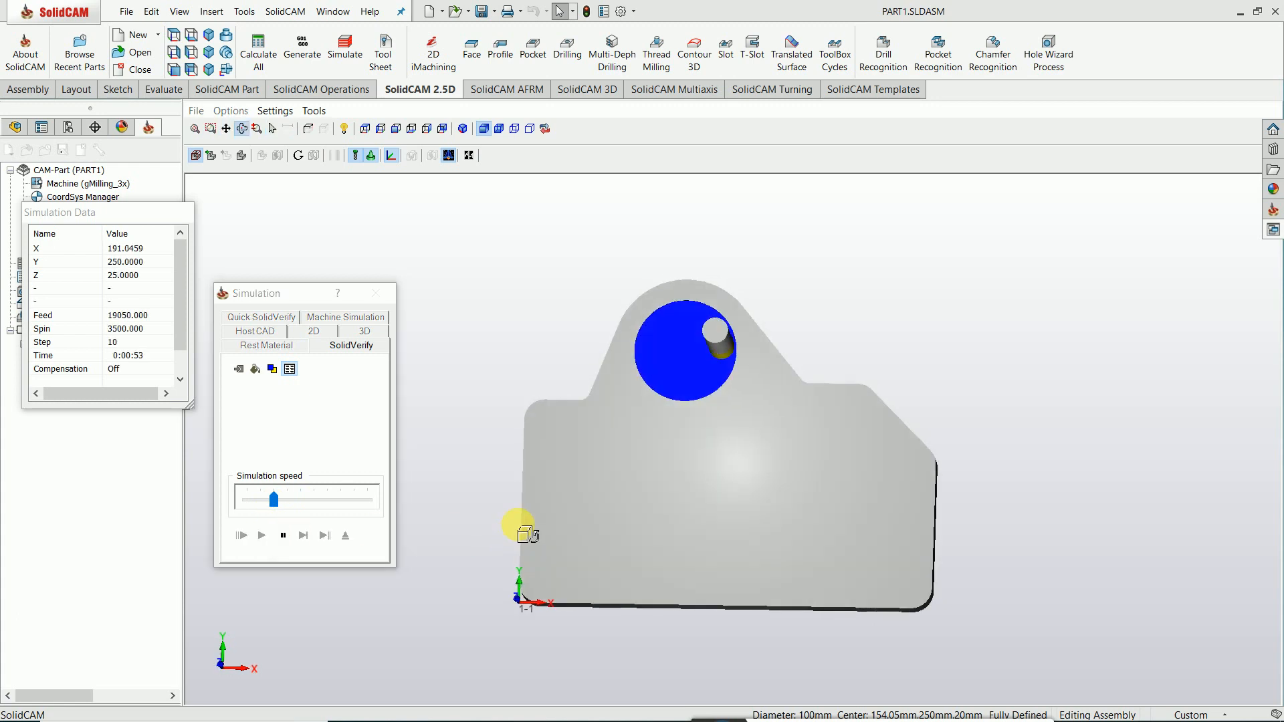
left_click_drag(532, 533, 355, 514)
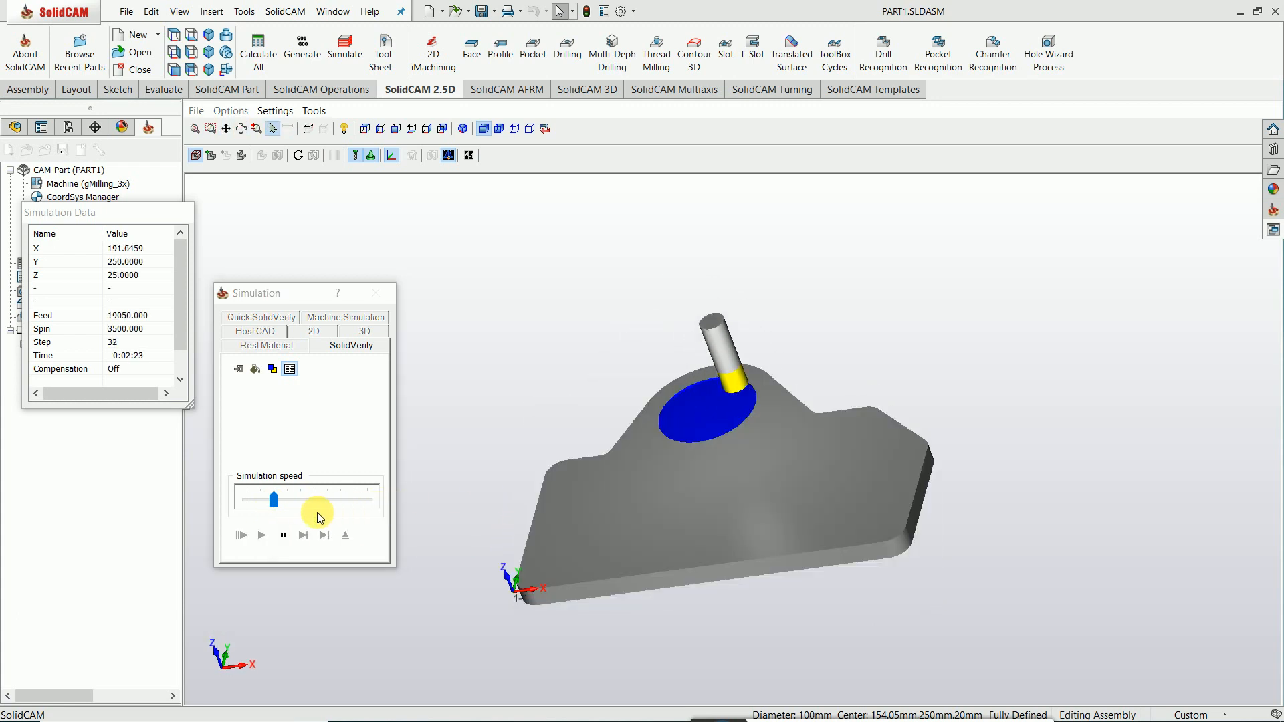
left_click_drag(273, 508, 287, 503)
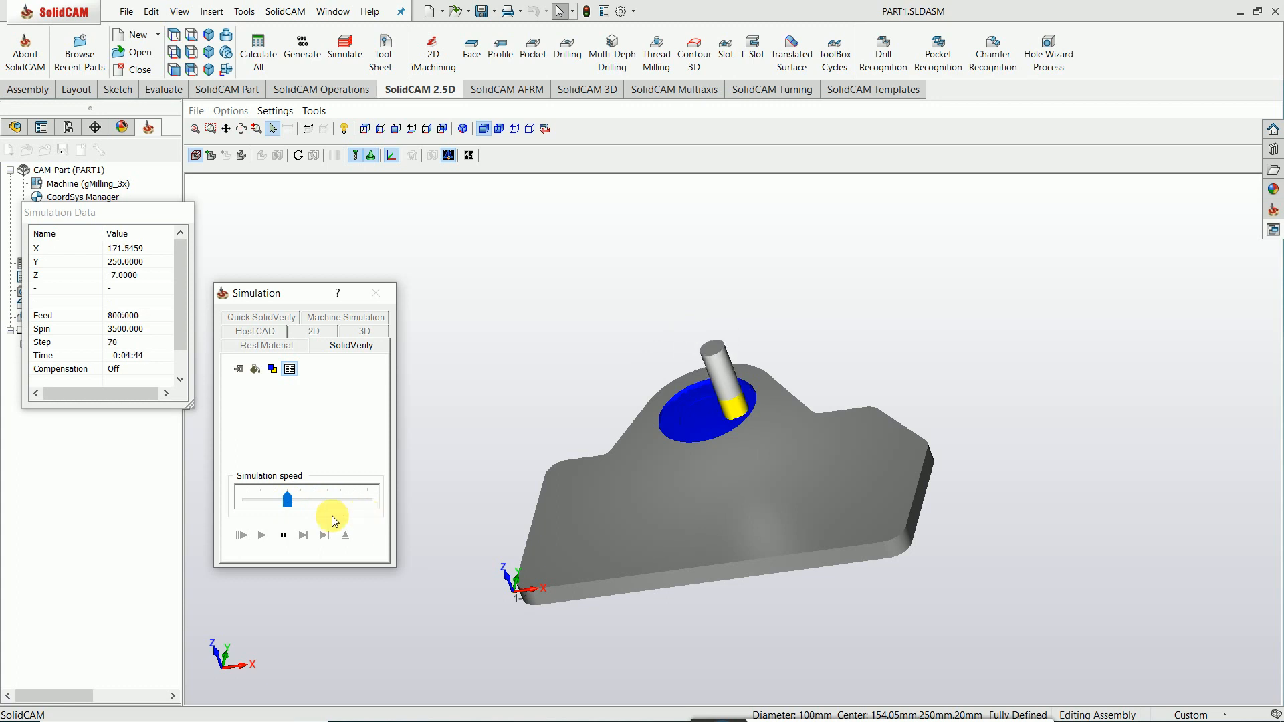
left_click_drag(449, 507, 472, 525)
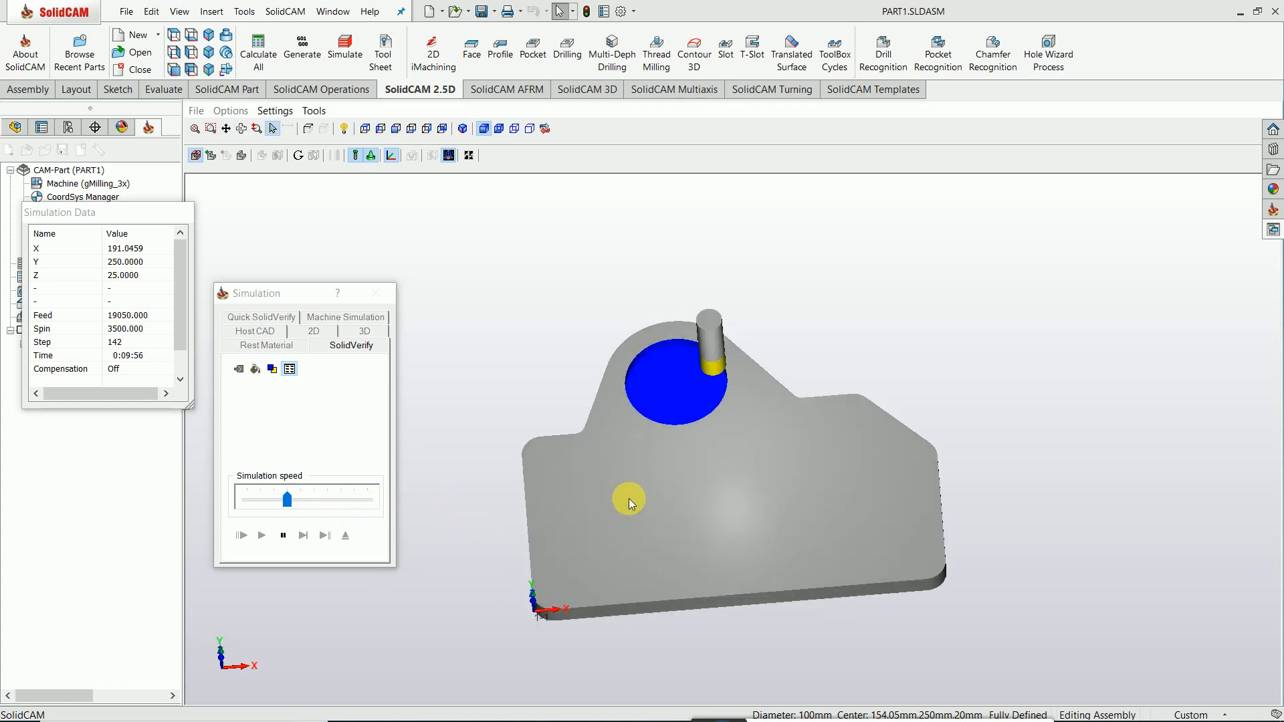
Step: Inspect the simulated hole's walls up close from several angles, then exit the simulation and close the F_contour1 operation
scroll(740, 423, "down", 2)
mouse_move(739, 423)
middle_mouse_down()
mouse_move(699, 423)
mouse_move(736, 419)
middle_mouse_up()
middle_click_drag(569, 477, 636, 450)
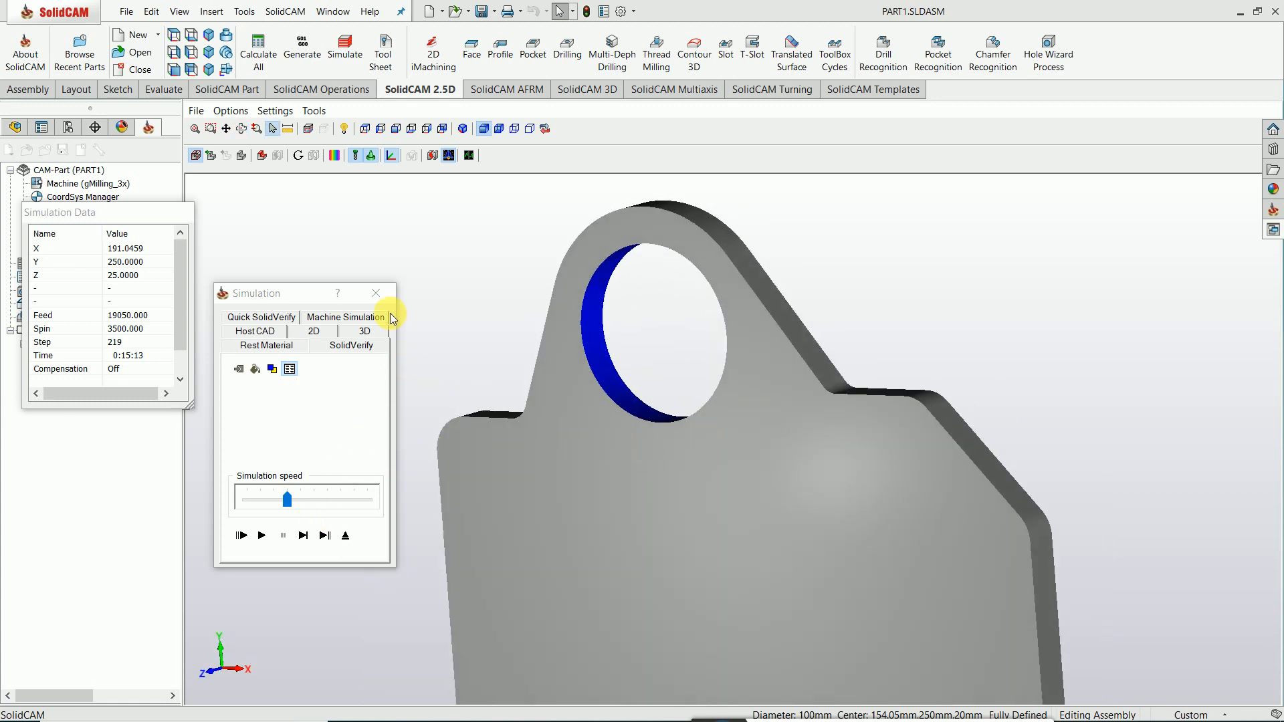
middle_click_drag(739, 445, 722, 415)
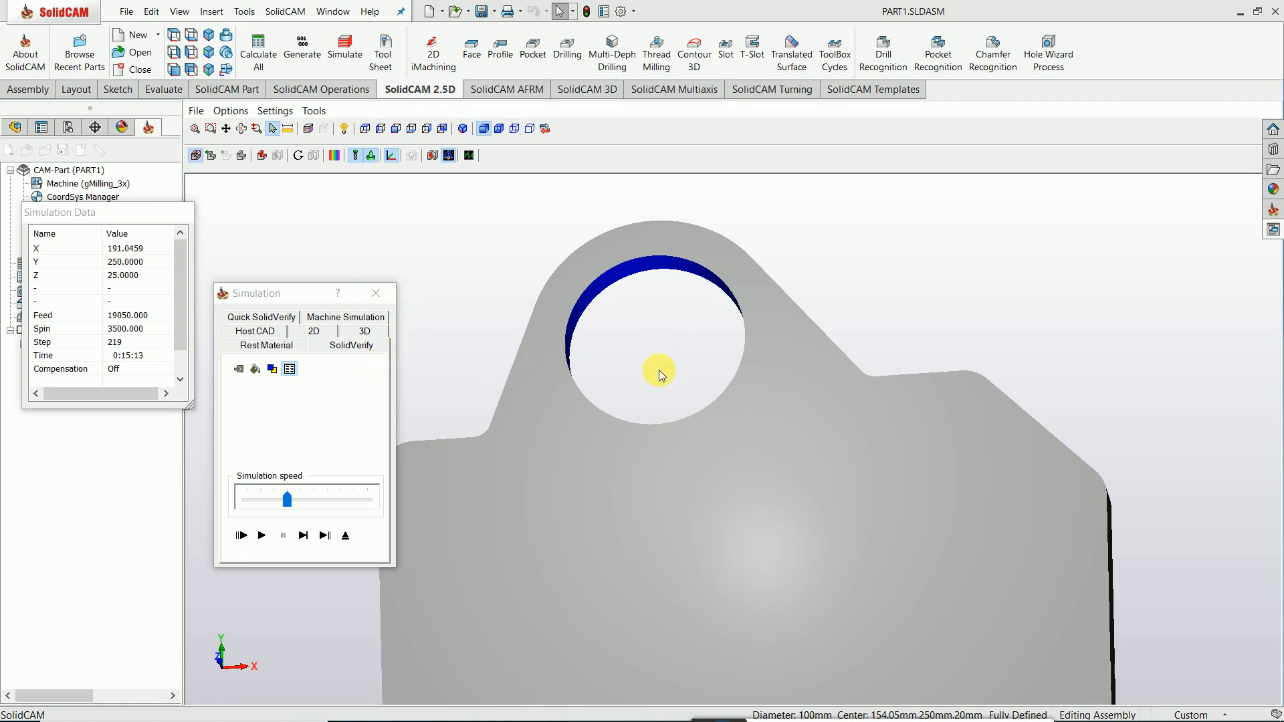
scroll(647, 380, "up", 3)
middle_click_drag(658, 402, 650, 442)
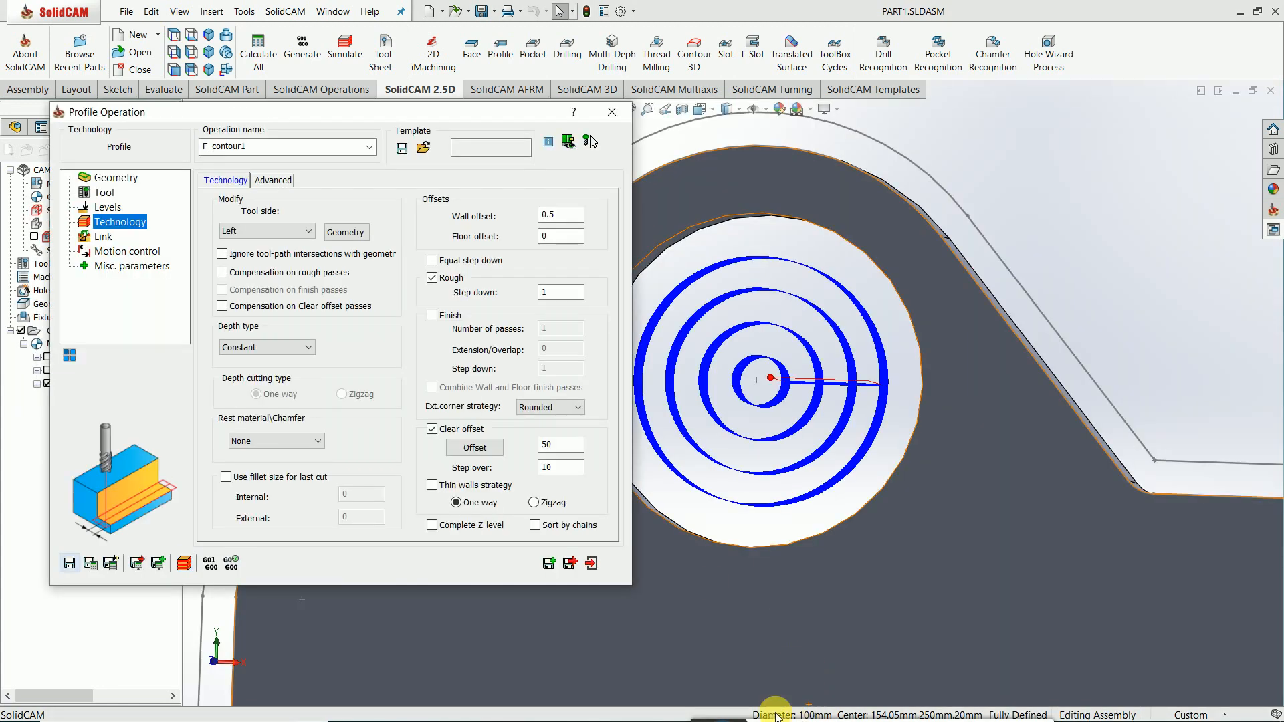
left_click(593, 564)
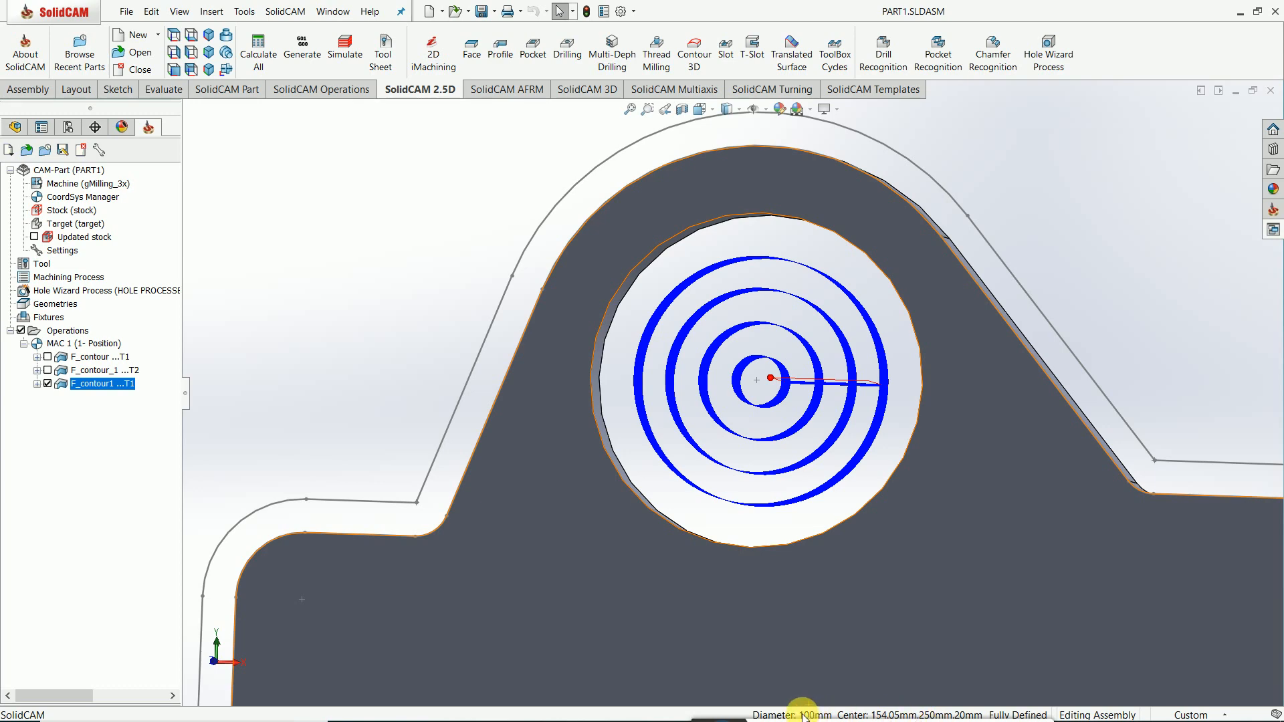